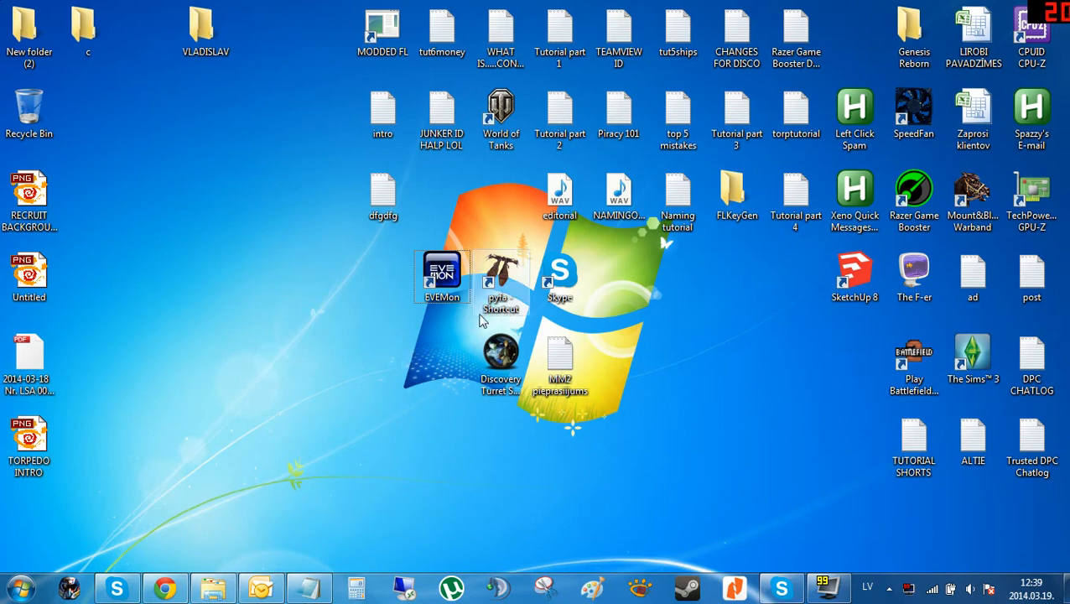
Launch GIMP 2 from the Start menu.
{"action": "key", "text": "super"}
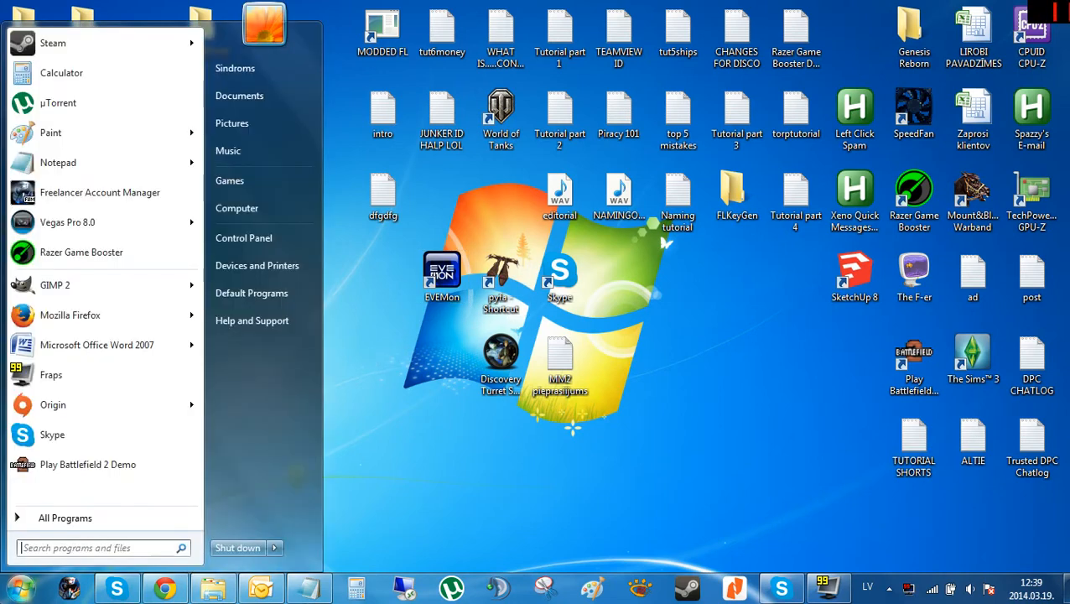
{"action": "left_click", "coordinate": [96, 287]}
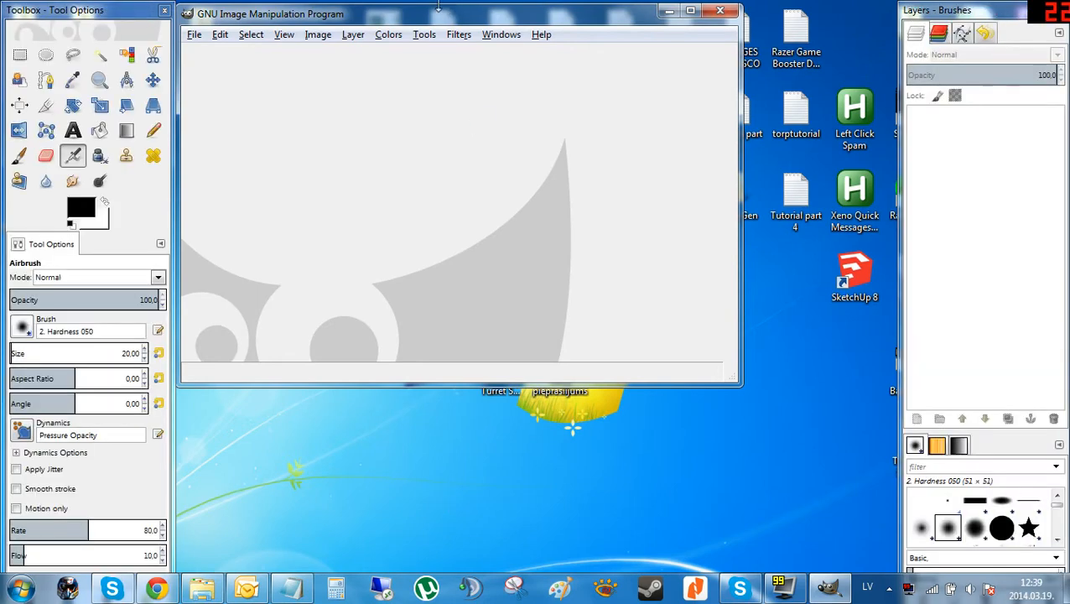
{"action": "left_click_drag", "start_coordinate": [478, 16], "coordinate": [551, 140]}
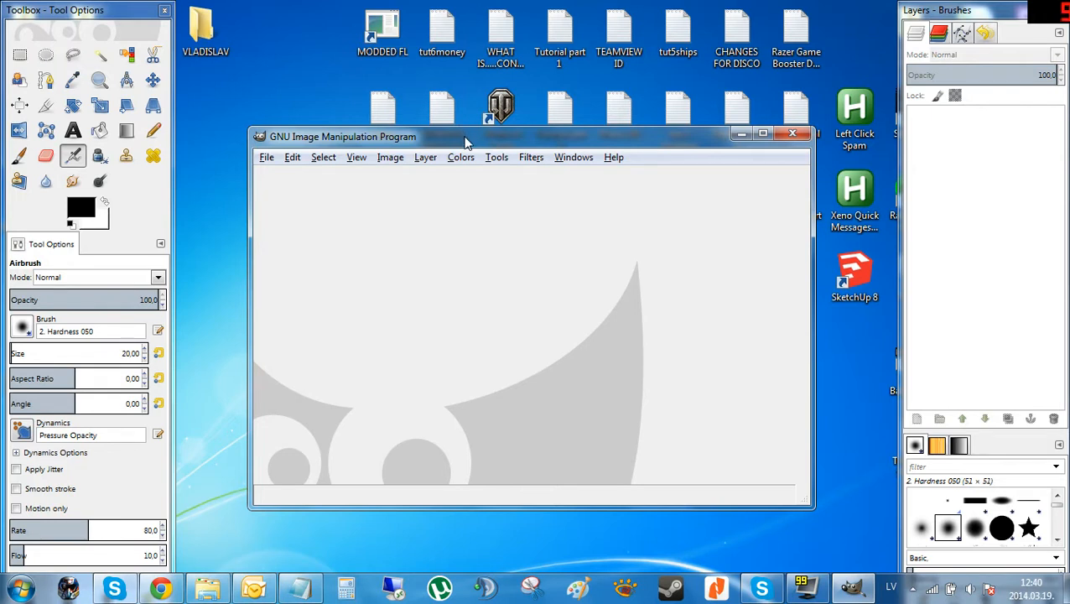
Create a new image 700 px wide and 200 px high.
{"action": "left_click", "coordinate": [269, 158]}
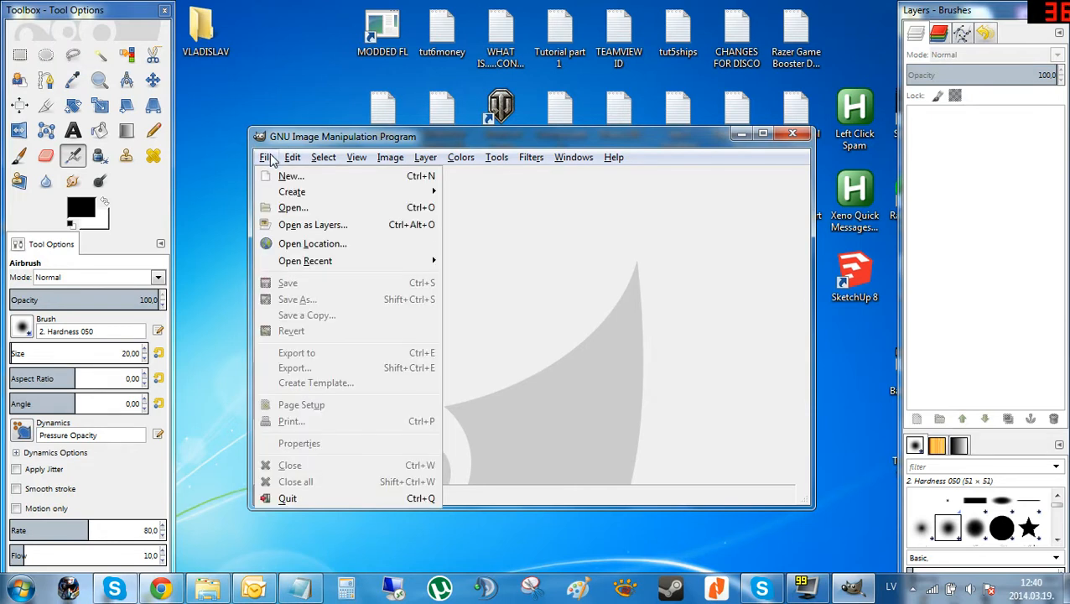
{"action": "left_click", "coordinate": [317, 178]}
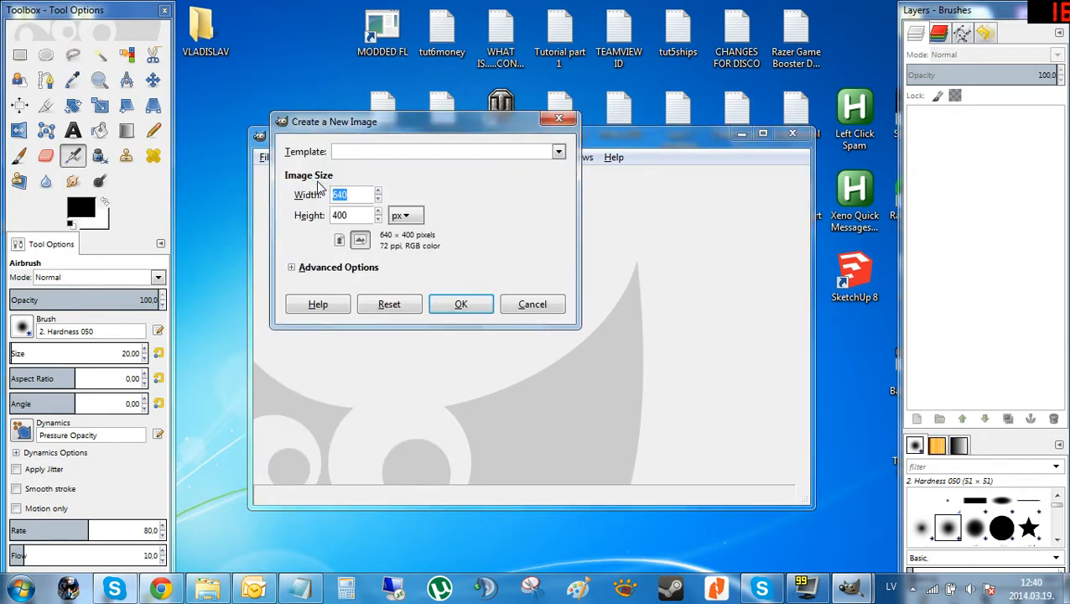
{"action": "type", "text": "700"}
{"action": "key", "text": "Tab"}
{"action": "type", "text": "200"}
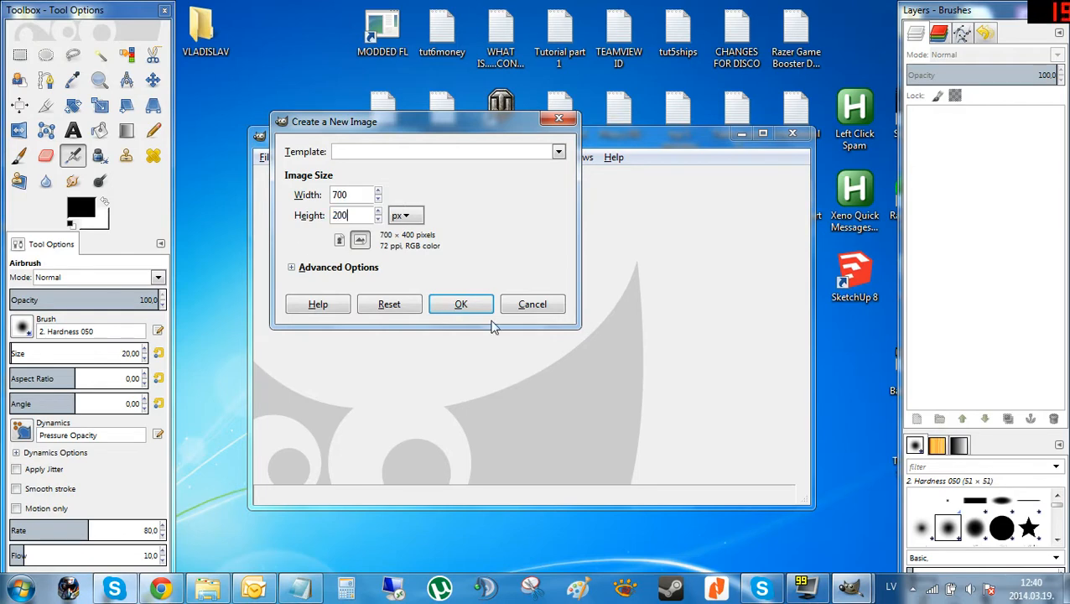
{"action": "left_click", "coordinate": [461, 304]}
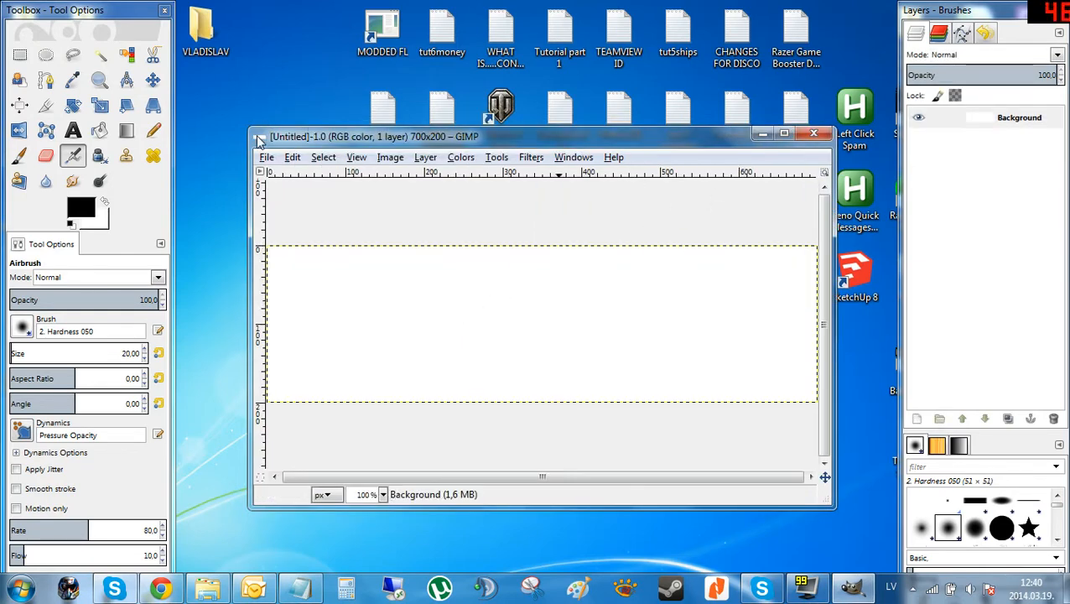
Set the Background layer's opacity to 0.
{"action": "left_click_drag", "start_coordinate": [250, 128], "coordinate": [210, 97]}
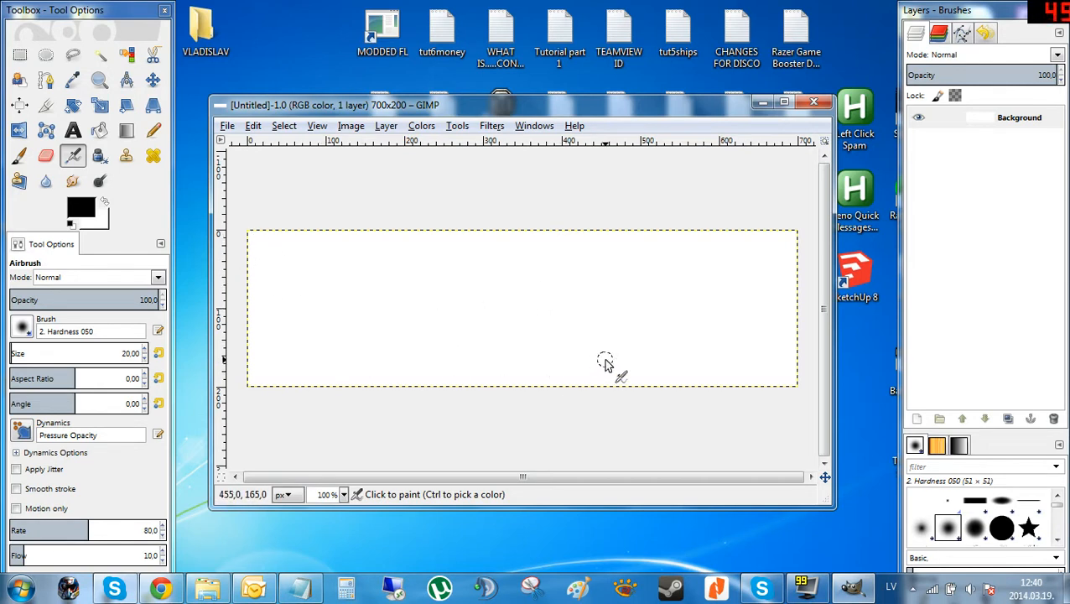
{"action": "left_click", "coordinate": [1010, 123]}
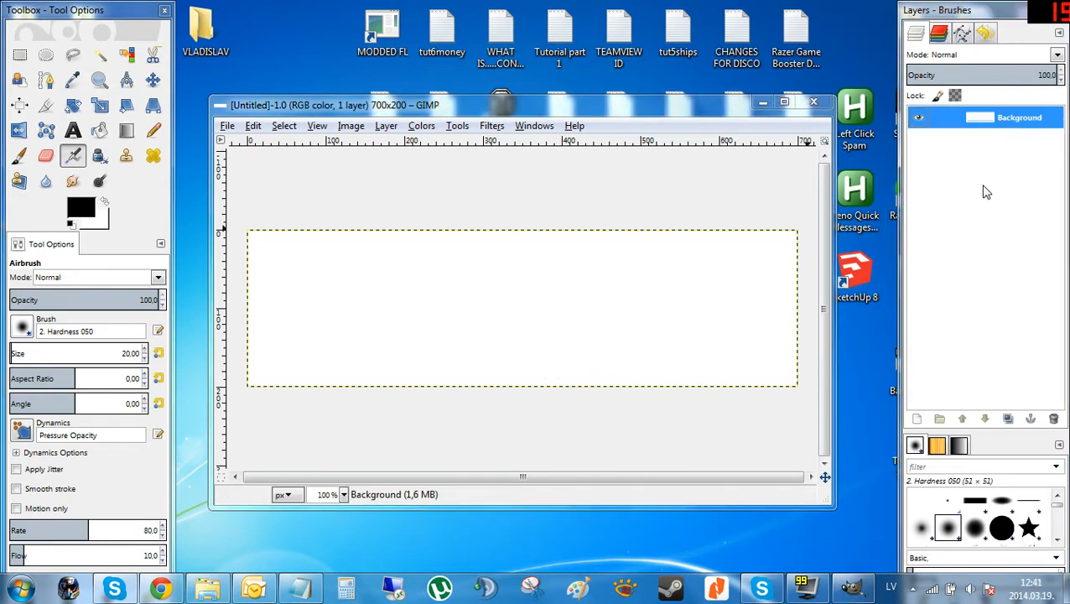
{"action": "left_click_drag", "start_coordinate": [992, 76], "coordinate": [905, 76]}
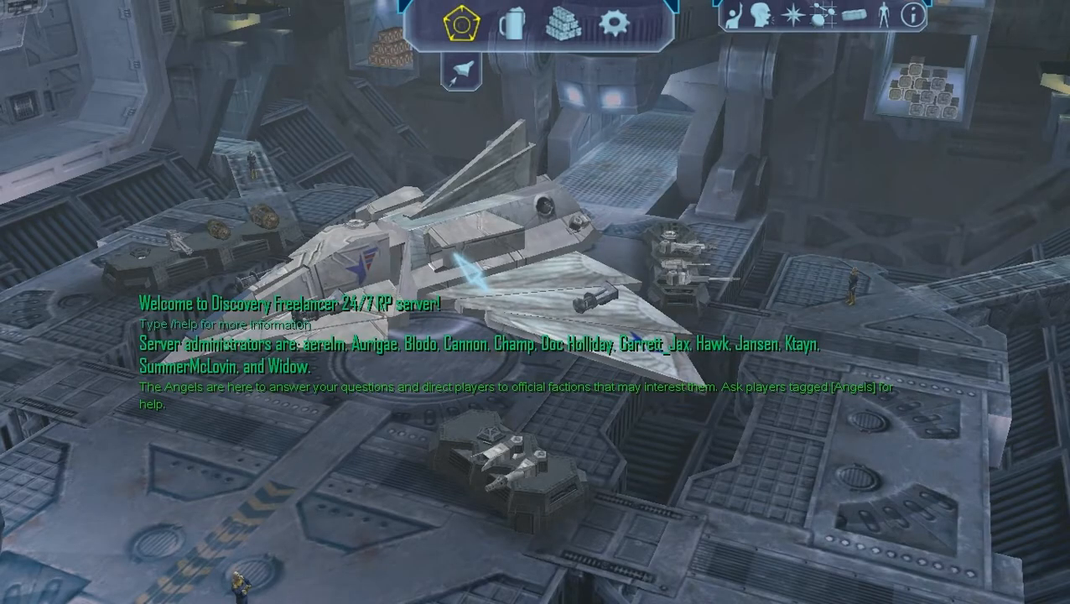
Launch into space and set Background Stars detail to its minimum in the Performance options.
{"action": "left_click", "coordinate": [461, 72]}
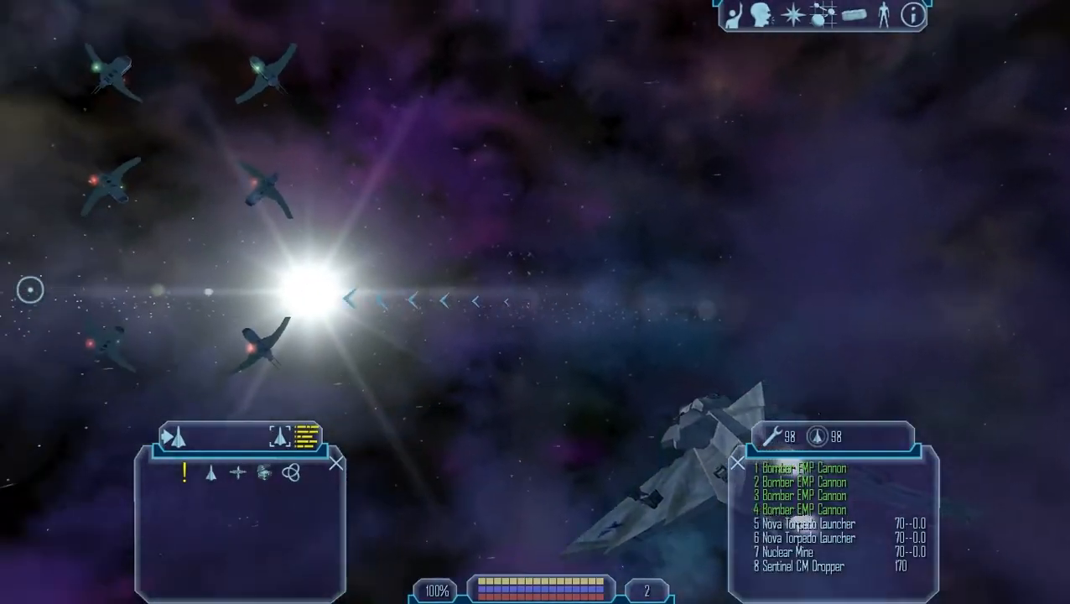
{"action": "key", "text": "Escape"}
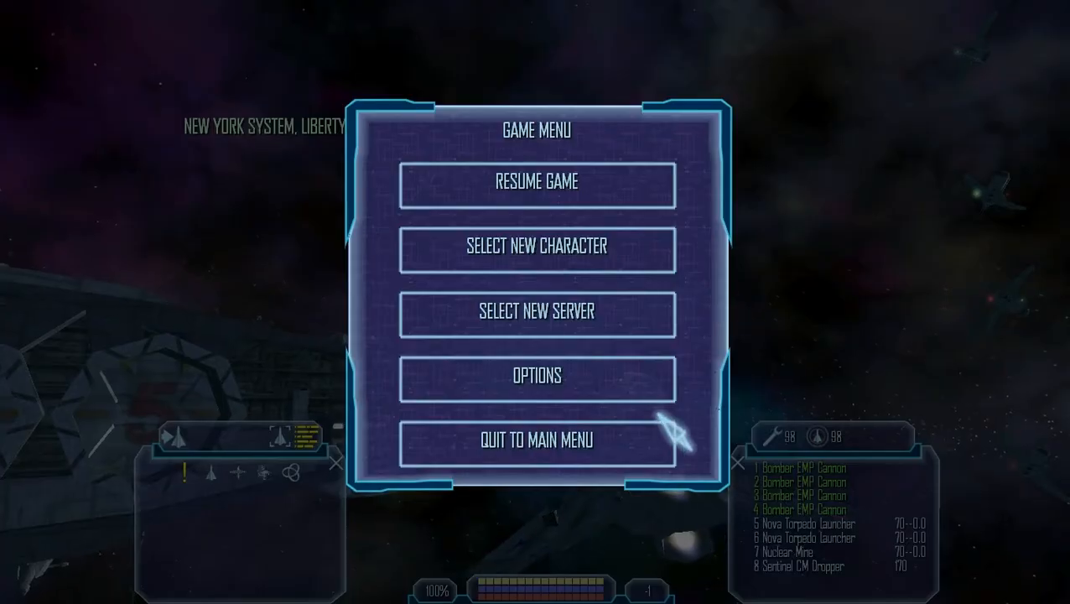
{"action": "left_click", "coordinate": [526, 375]}
{"action": "left_click", "coordinate": [379, 260]}
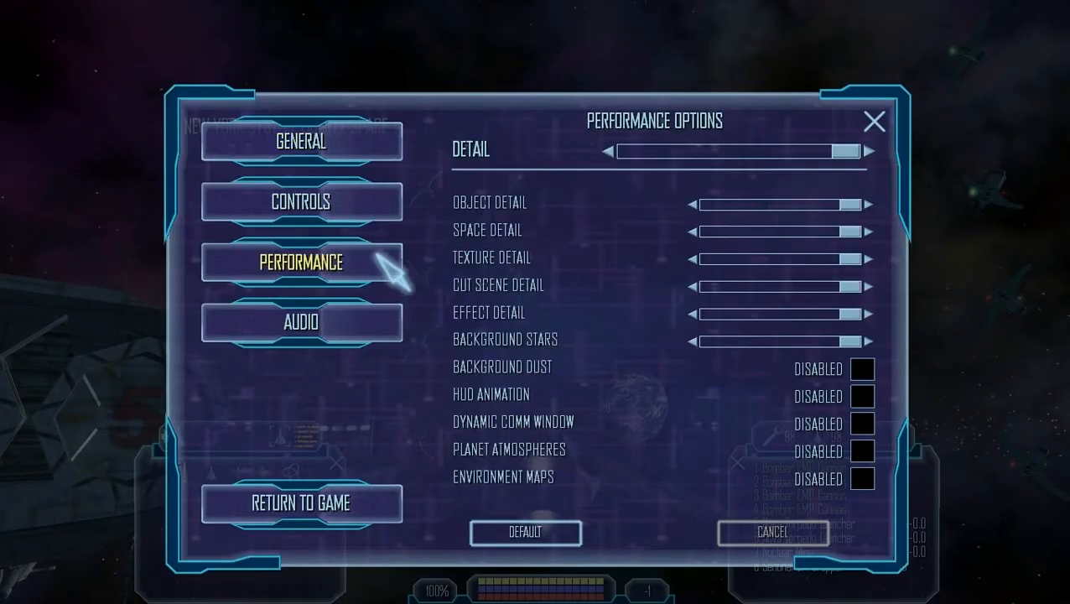
{"action": "left_click_drag", "start_coordinate": [851, 341], "coordinate": [619, 350]}
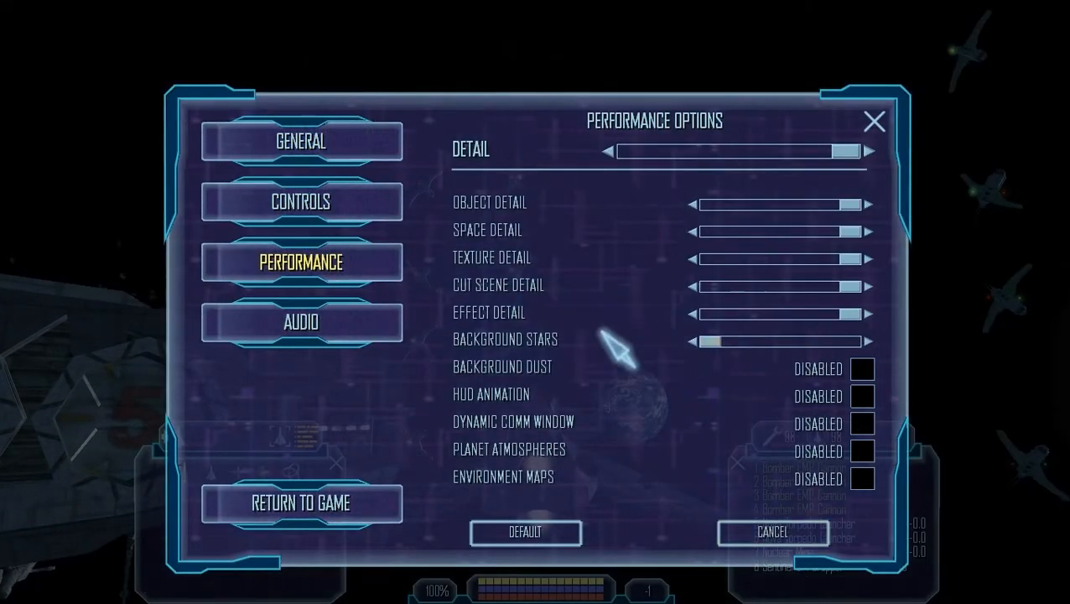
{"action": "key", "text": "Escape"}
Open the Current Information window on the HUD and capture a screenshot of it.
{"action": "left_click", "coordinate": [479, 348]}
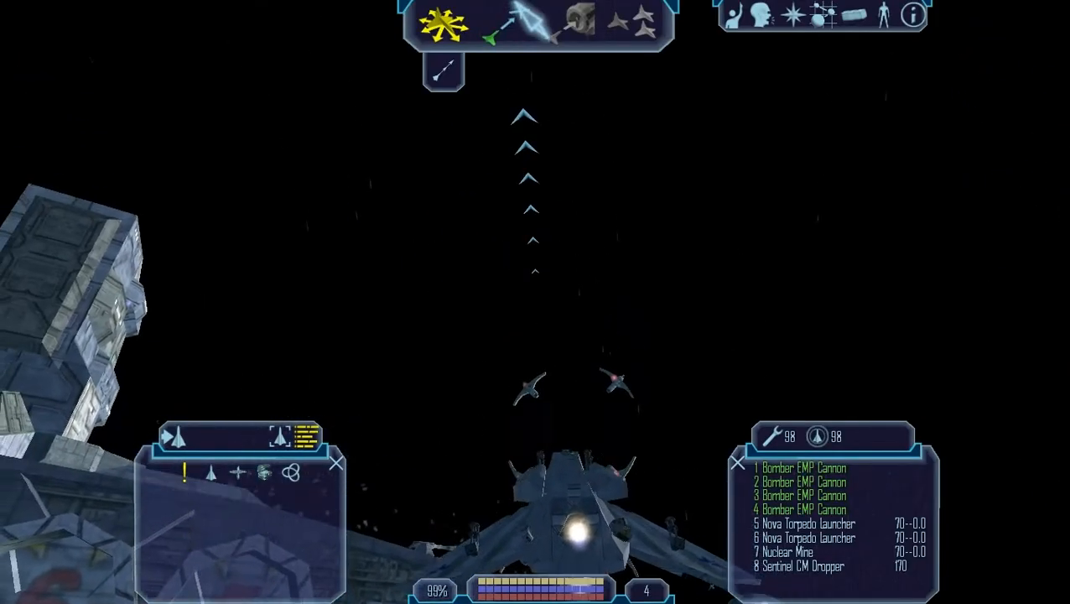
{"action": "left_click_drag", "start_coordinate": [513, 5], "coordinate": [566, 302]}
{"action": "key", "text": "Tab"}
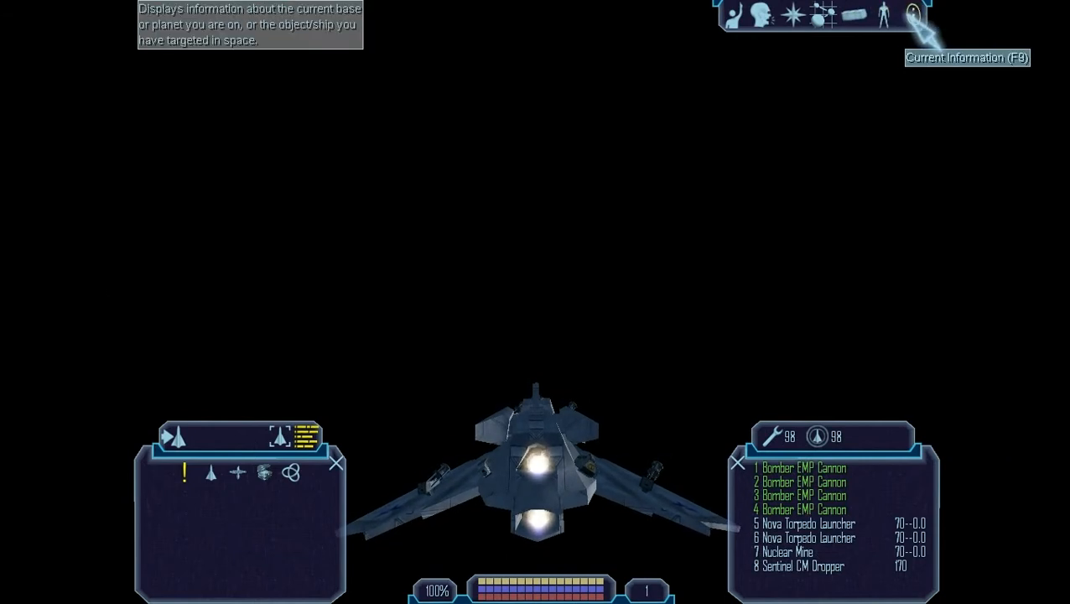
{"action": "left_click", "coordinate": [882, 15]}
{"action": "left_click", "coordinate": [883, 15]}
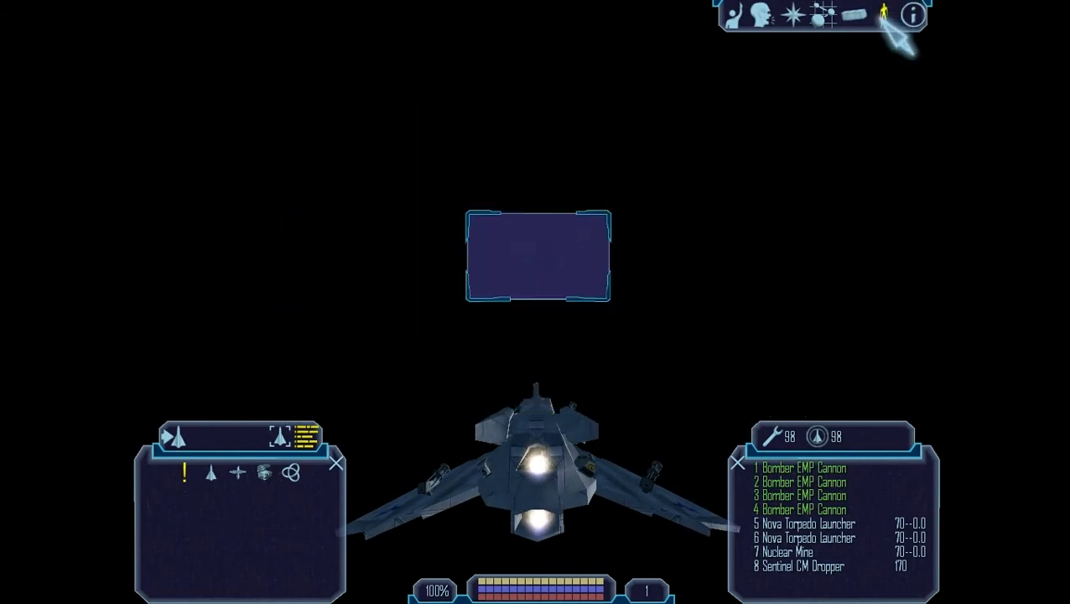
{"action": "left_click", "coordinate": [912, 15]}
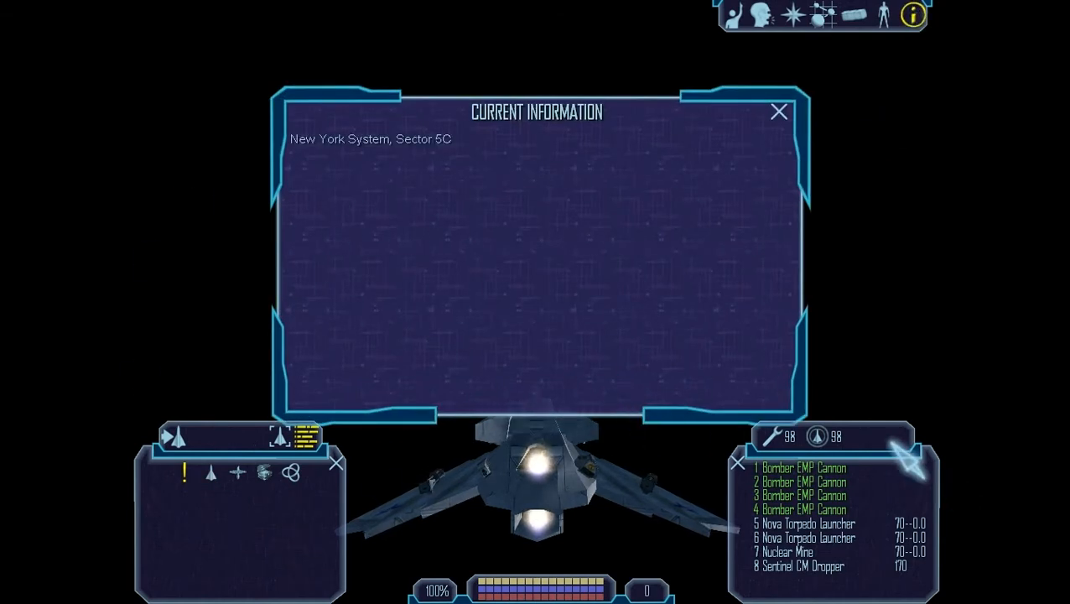
{"action": "key", "text": "ctrl+alt+v"}
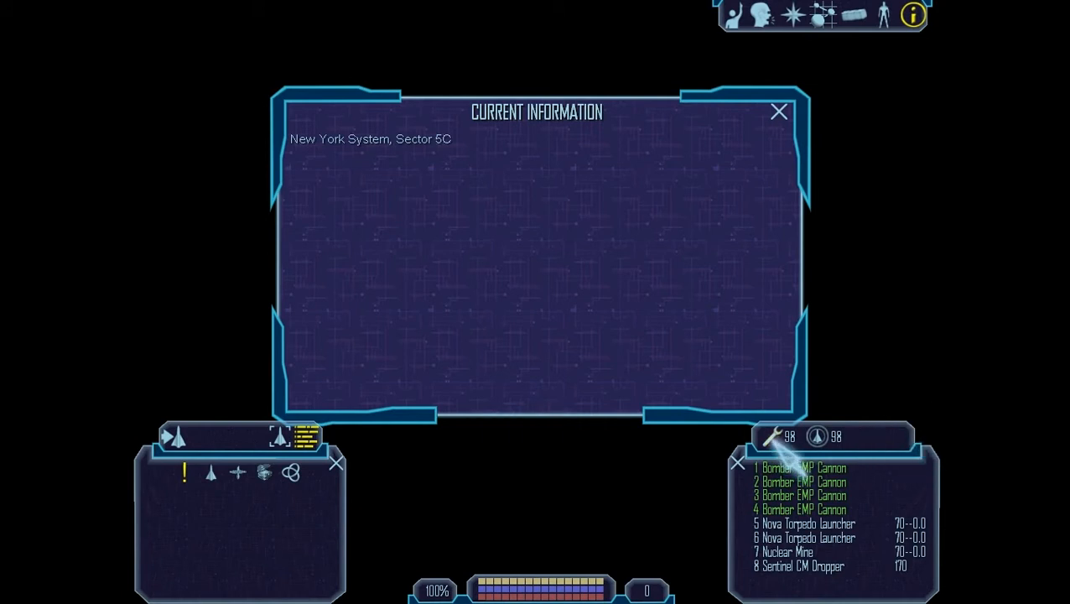
{"action": "key", "text": "Escape"}
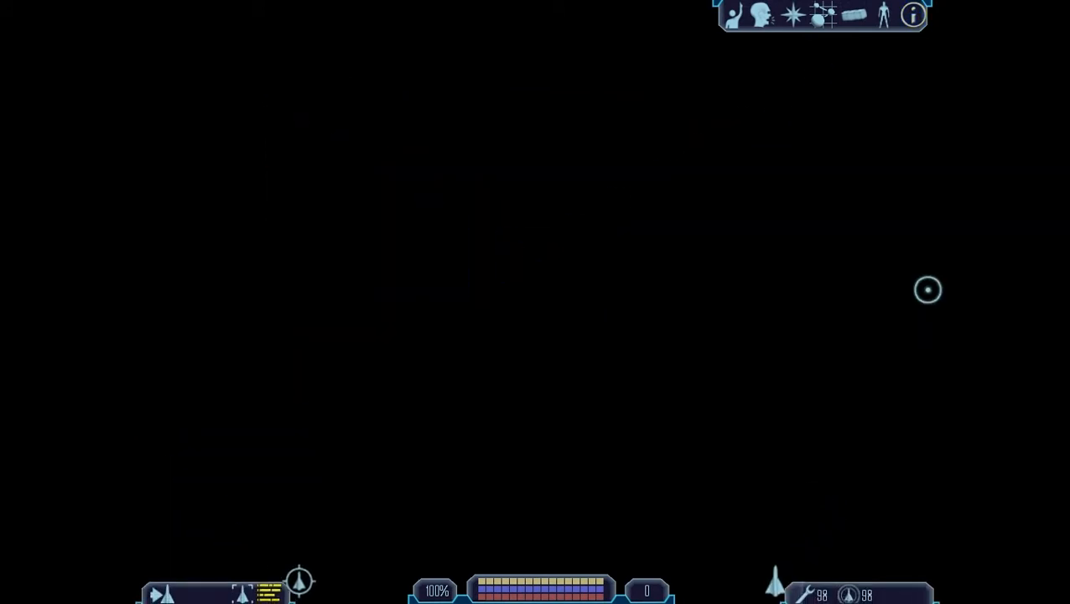
{"action": "left_click", "coordinate": [894, 23]}
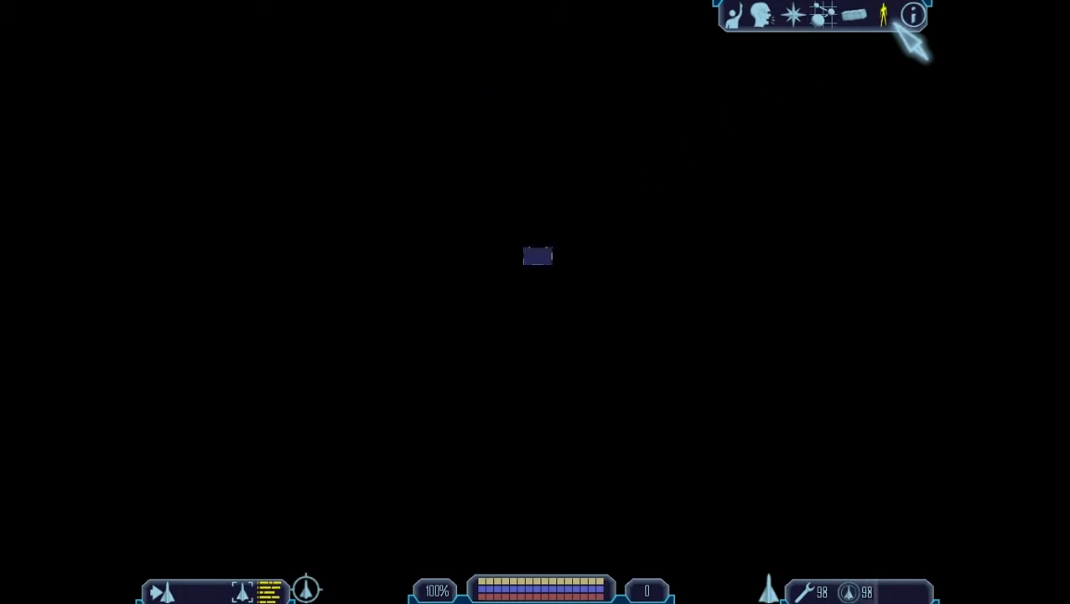
{"action": "left_click", "coordinate": [911, 19]}
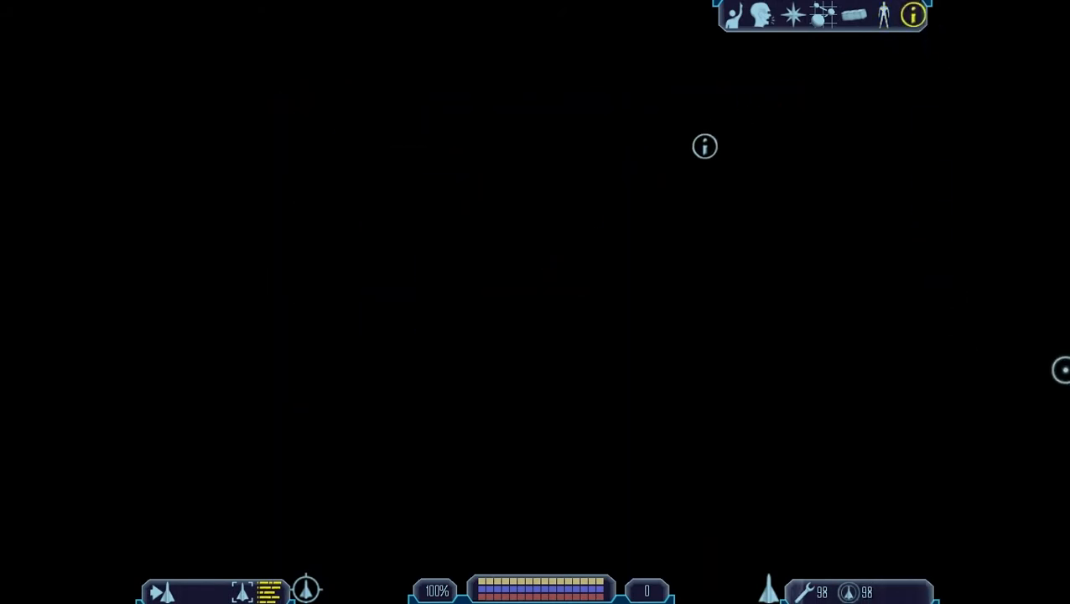
{"action": "left_click", "coordinate": [705, 146]}
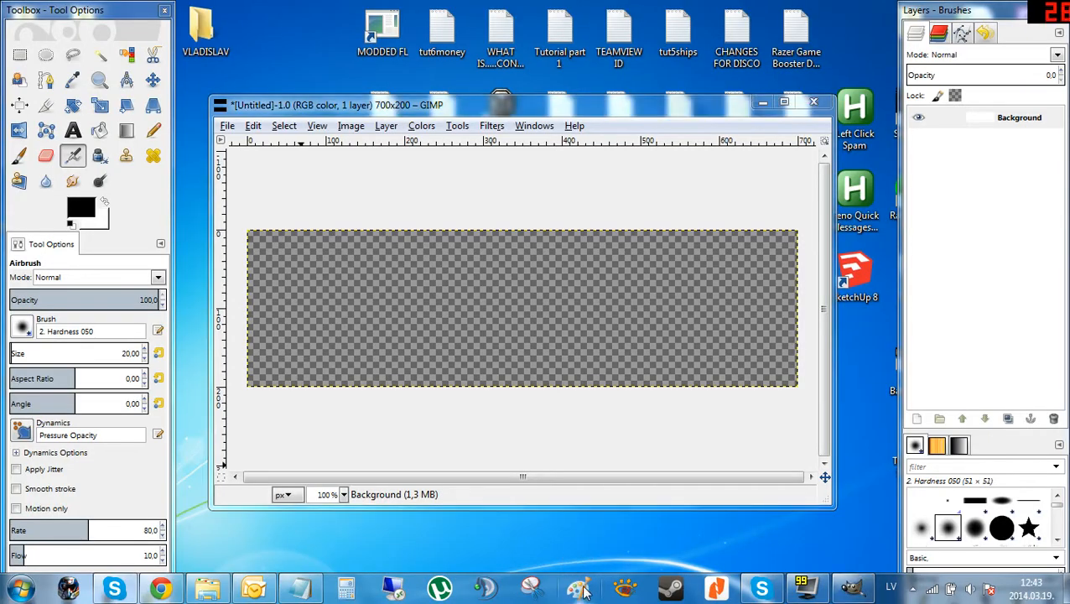
Switch to Paint and paste the captured game screenshot into the canvas.
{"action": "left_click", "coordinate": [588, 585]}
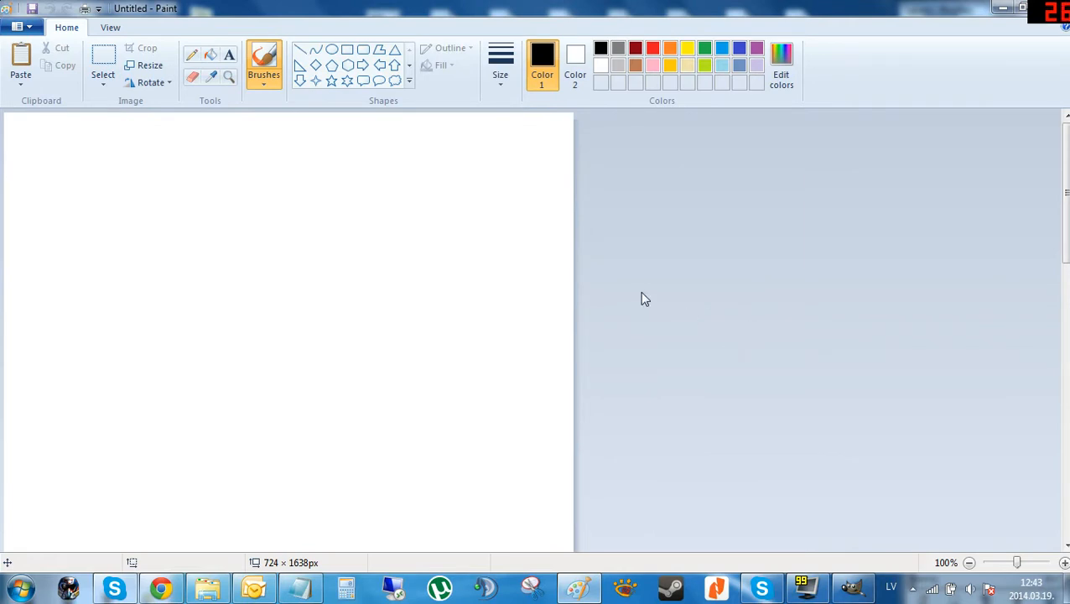
{"action": "key", "text": "ctrl+v"}
{"action": "scroll", "coordinate": [646, 295], "scroll_direction": "down", "scroll_amount": 2}
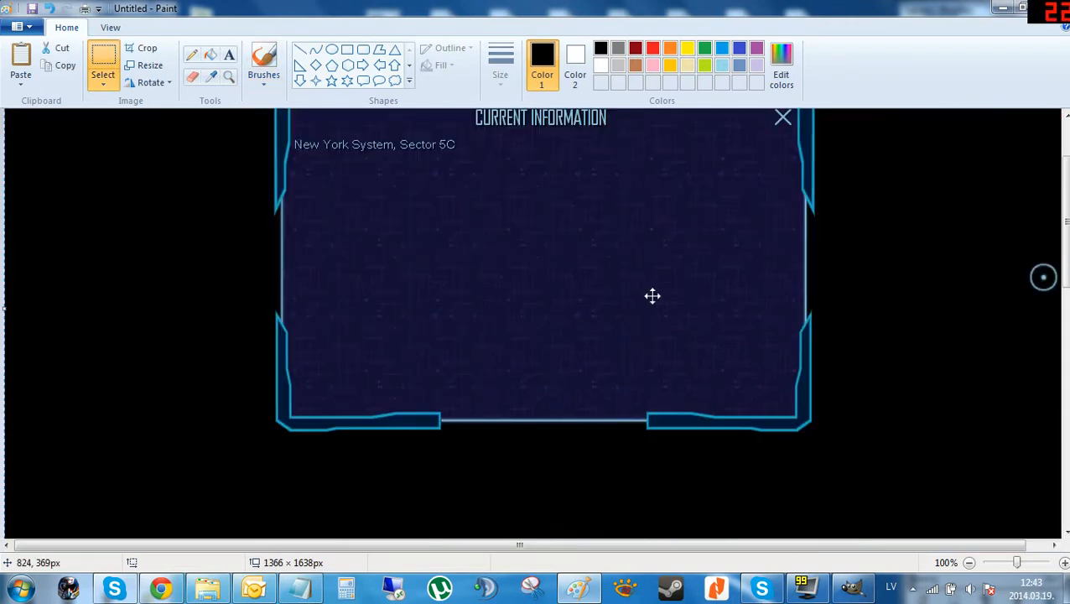
{"action": "scroll", "coordinate": [653, 294], "scroll_direction": "up", "scroll_amount": 1}
{"action": "scroll", "coordinate": [654, 293], "scroll_direction": "down", "scroll_amount": 1}
{"action": "left_click_drag", "start_coordinate": [1067, 257], "coordinate": [1067, 241]}
Crop the image to the Current Information window frame.
{"action": "left_click", "coordinate": [106, 54]}
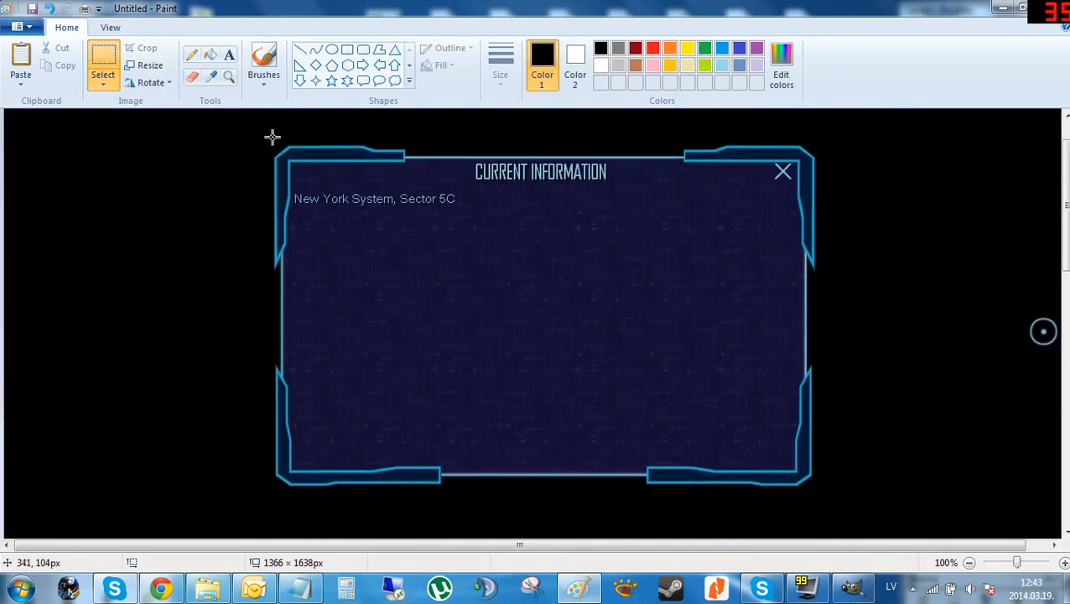
{"action": "left_click_drag", "start_coordinate": [263, 143], "coordinate": [817, 490]}
{"action": "right_click", "coordinate": [506, 277]}
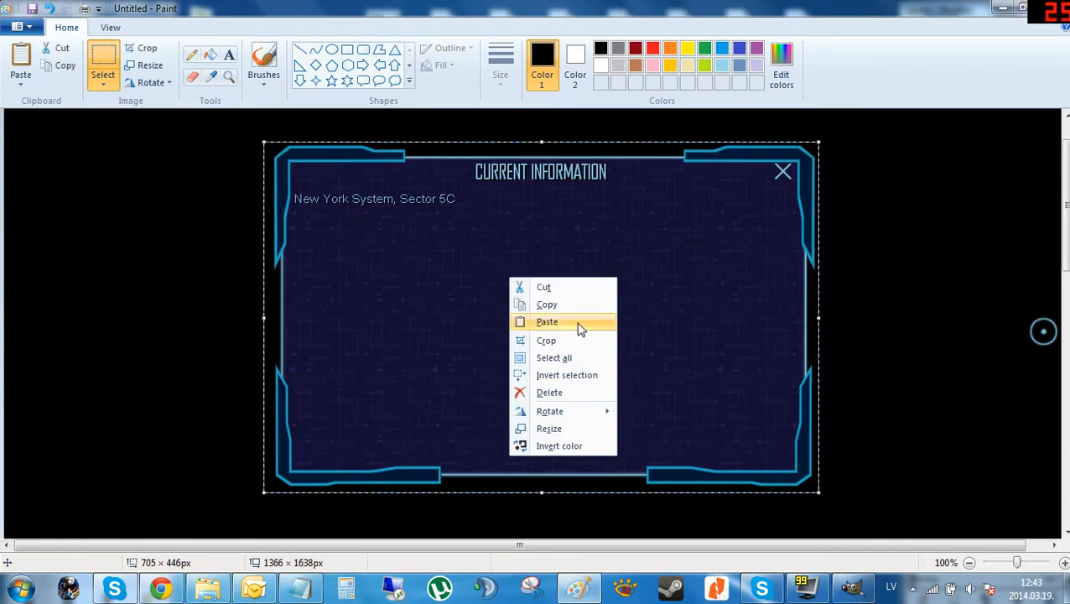
{"action": "left_click", "coordinate": [571, 340]}
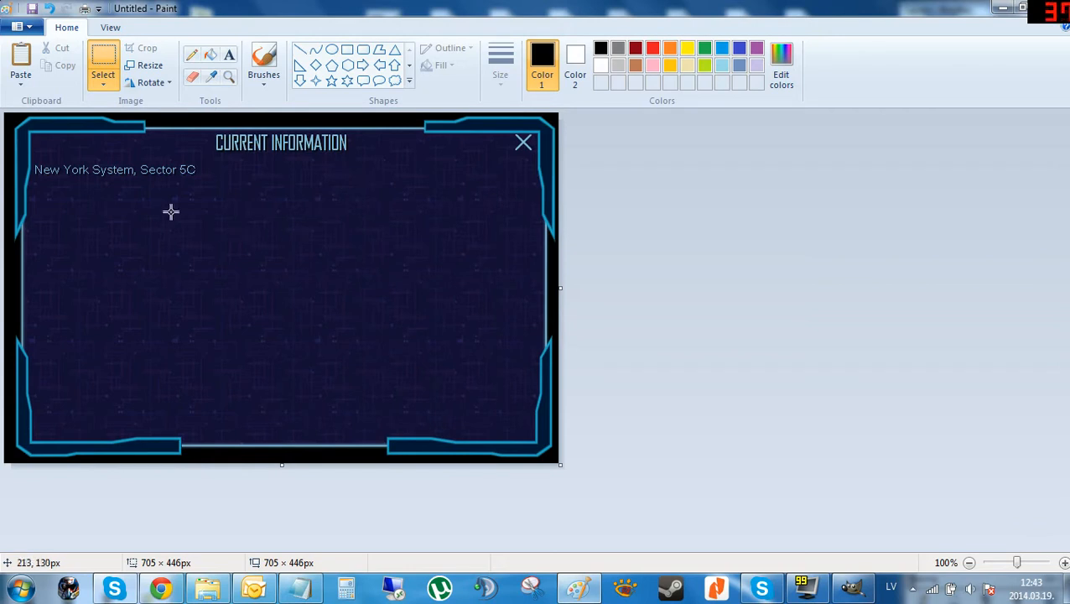
Cover the 'New York System, Sector 5C' text and window title with a patch of empty window background.
{"action": "left_click_drag", "start_coordinate": [169, 209], "coordinate": [373, 242]}
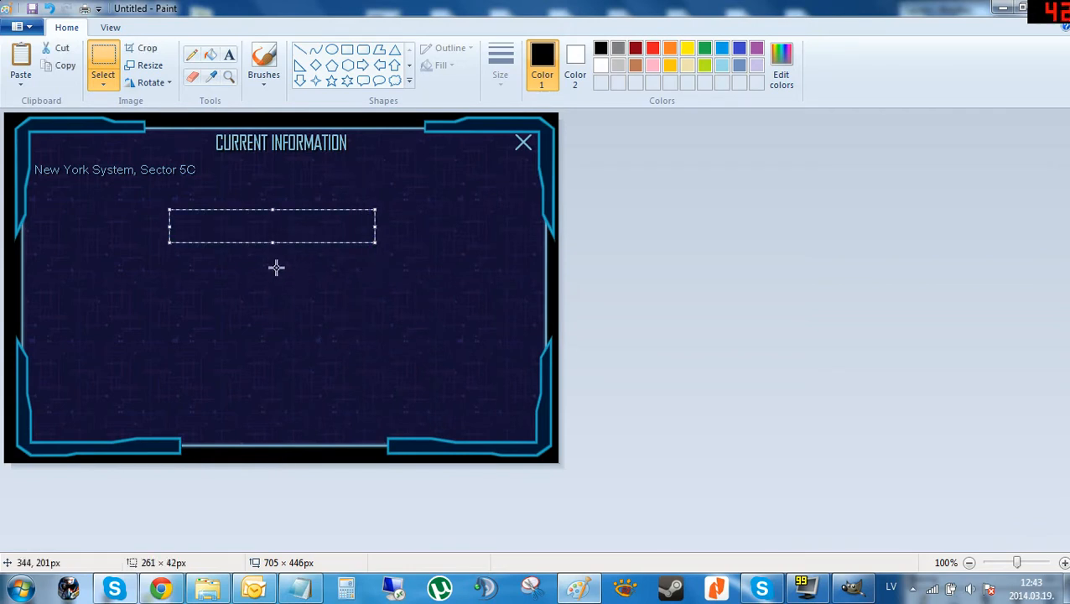
{"action": "left_click_drag", "start_coordinate": [225, 232], "coordinate": [86, 167]}
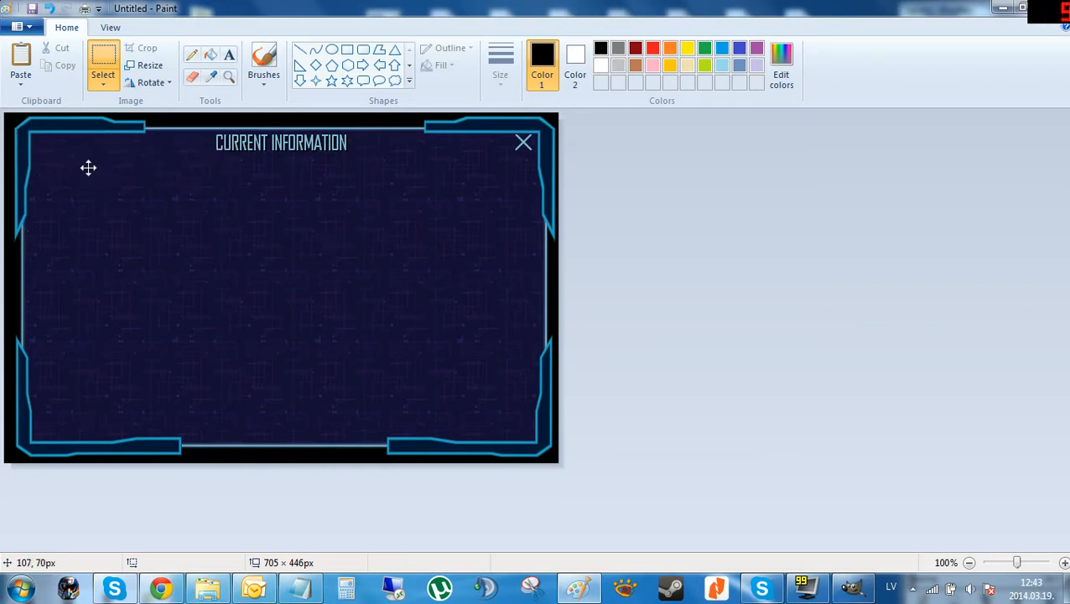
{"action": "left_click_drag", "start_coordinate": [88, 168], "coordinate": [233, 144]}
Paste another background patch and position it along the window's top edge.
{"action": "key", "text": "ctrl+v"}
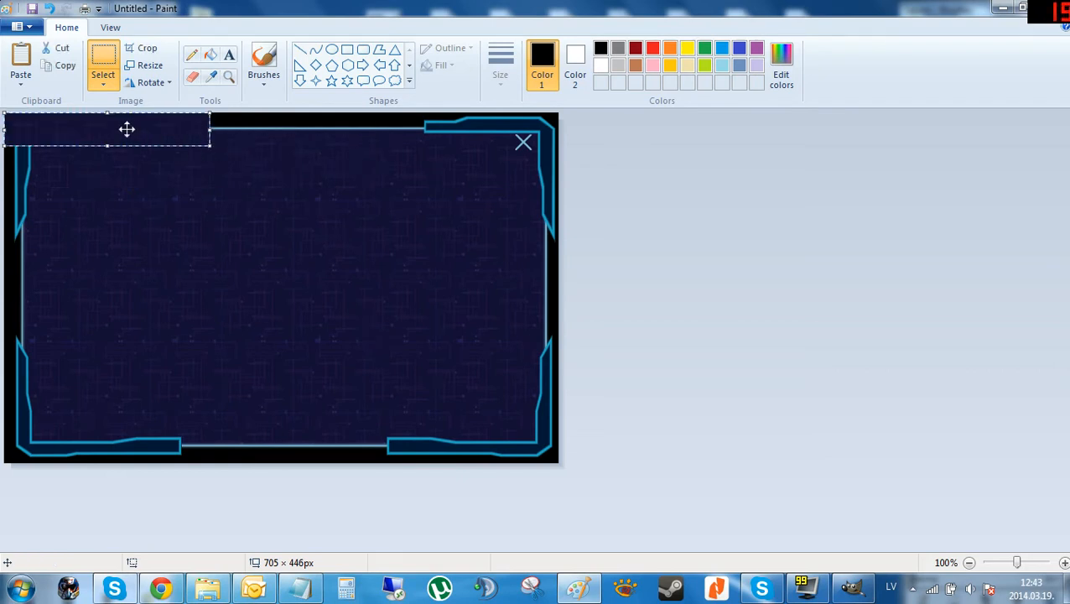
{"action": "left_click_drag", "start_coordinate": [126, 130], "coordinate": [453, 149]}
{"action": "left_click", "coordinate": [428, 258]}
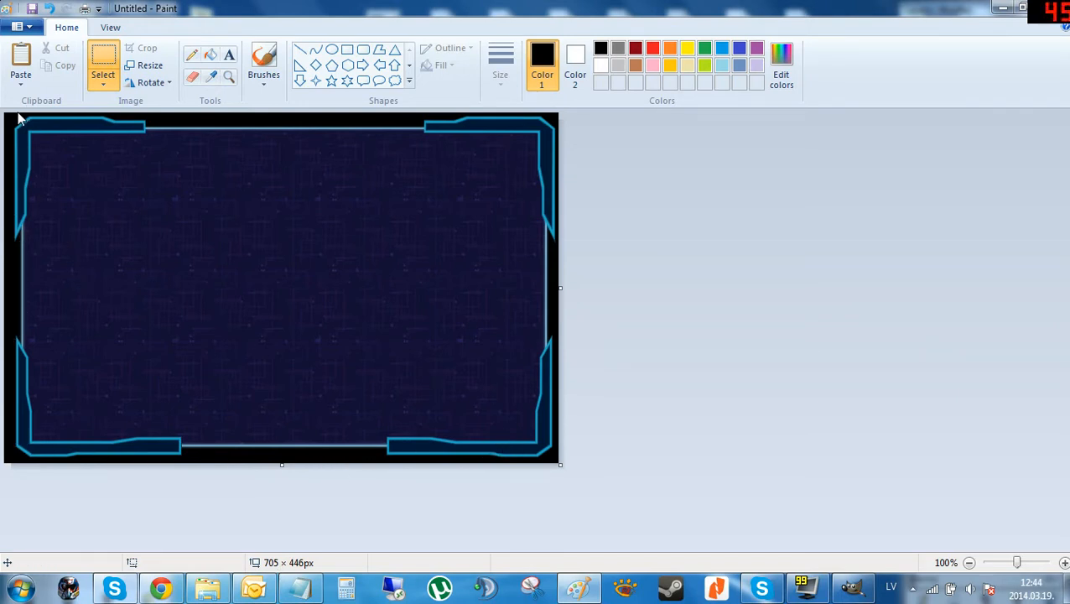
Crop the image to the window frame, trimming the outer black border.
{"action": "left_click_drag", "start_coordinate": [12, 115], "coordinate": [554, 459]}
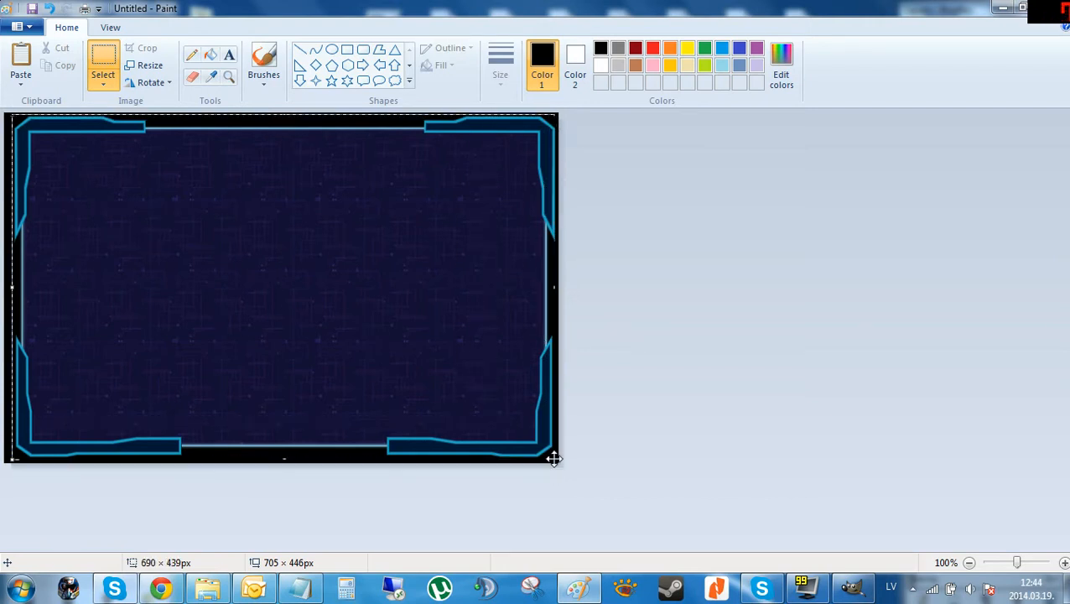
{"action": "right_click", "coordinate": [335, 277]}
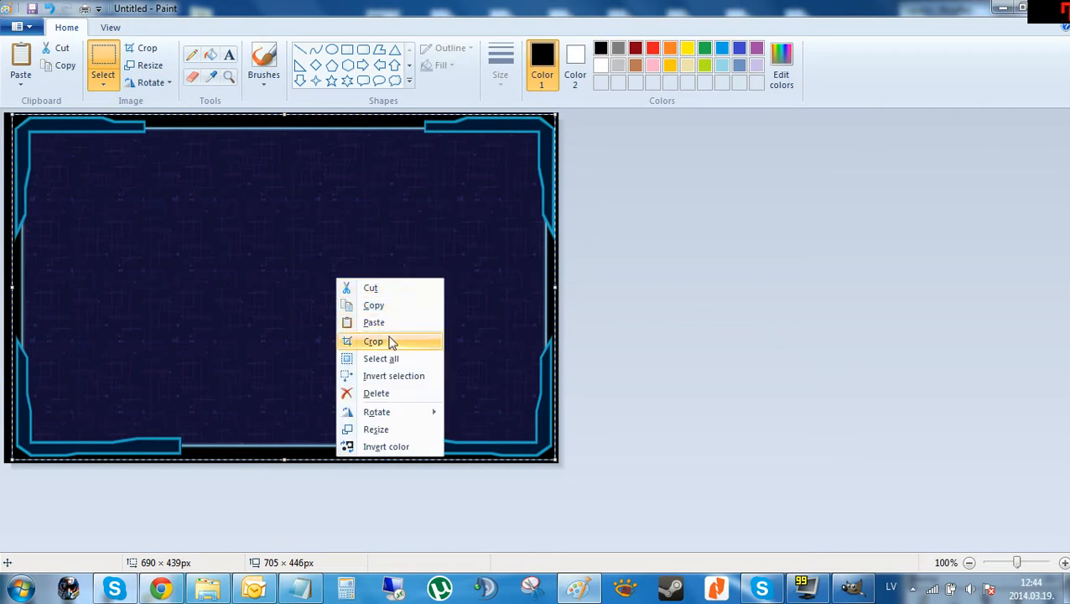
{"action": "left_click", "coordinate": [423, 341]}
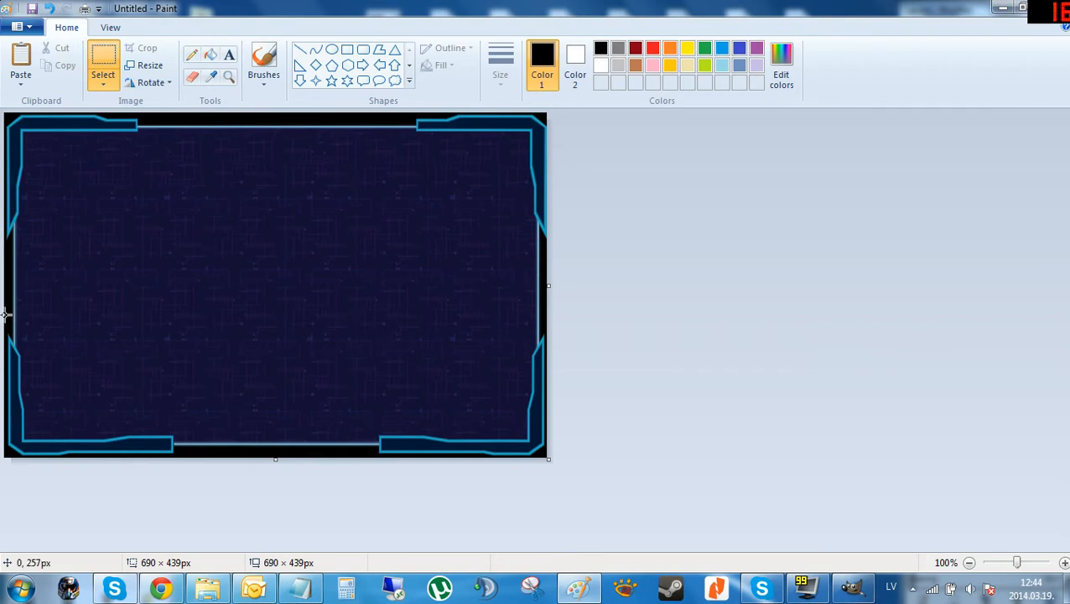
{"action": "left_click_drag", "start_coordinate": [5, 314], "coordinate": [817, 531]}
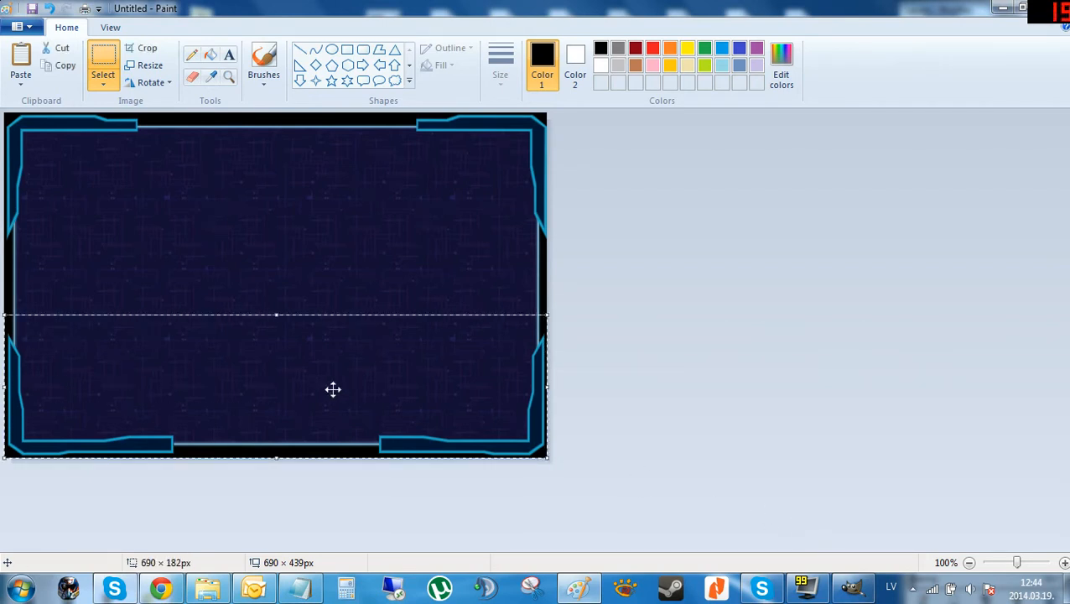
{"action": "mouse_move", "coordinate": [313, 394]}
{"action": "left_mouse_down"}
{"action": "mouse_move", "coordinate": [308, 281]}
{"action": "mouse_move", "coordinate": [315, 404]}
{"action": "mouse_move", "coordinate": [311, 327]}
{"action": "mouse_move", "coordinate": [311, 394]}
{"action": "left_mouse_up"}
{"action": "left_click", "coordinate": [284, 285]}
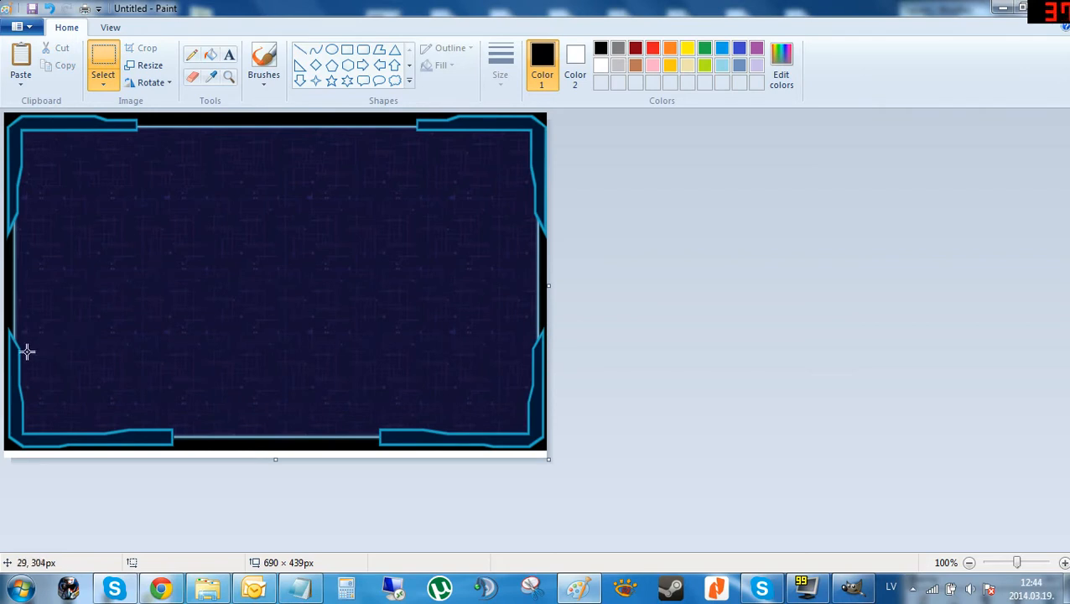
{"action": "left_click_drag", "start_coordinate": [8, 357], "coordinate": [547, 451]}
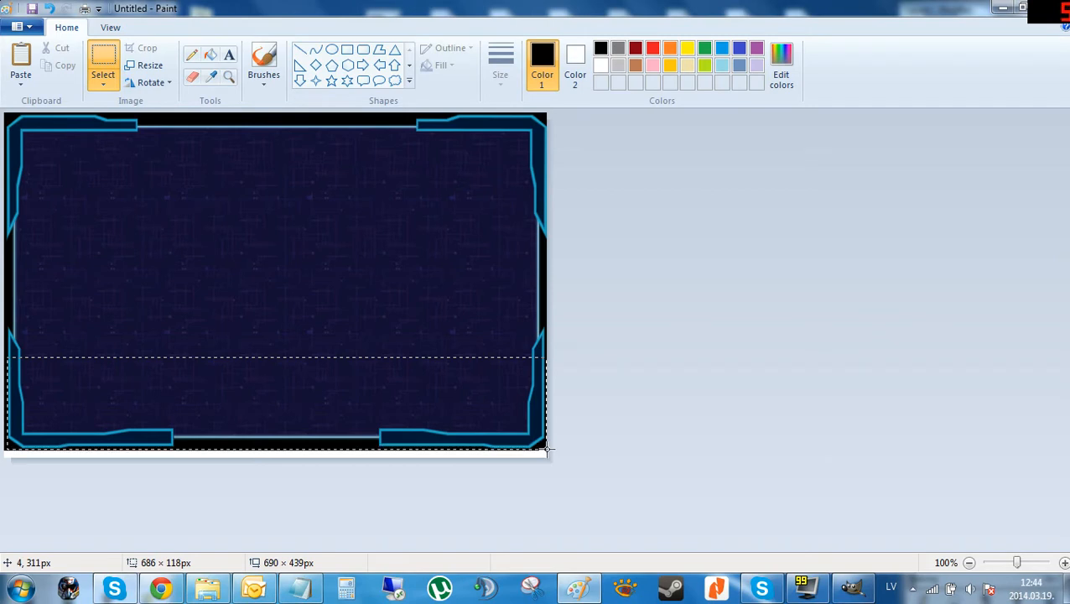
{"action": "left_click_drag", "start_coordinate": [546, 450], "coordinate": [547, 451]}
{"action": "left_click_drag", "start_coordinate": [217, 417], "coordinate": [214, 254]}
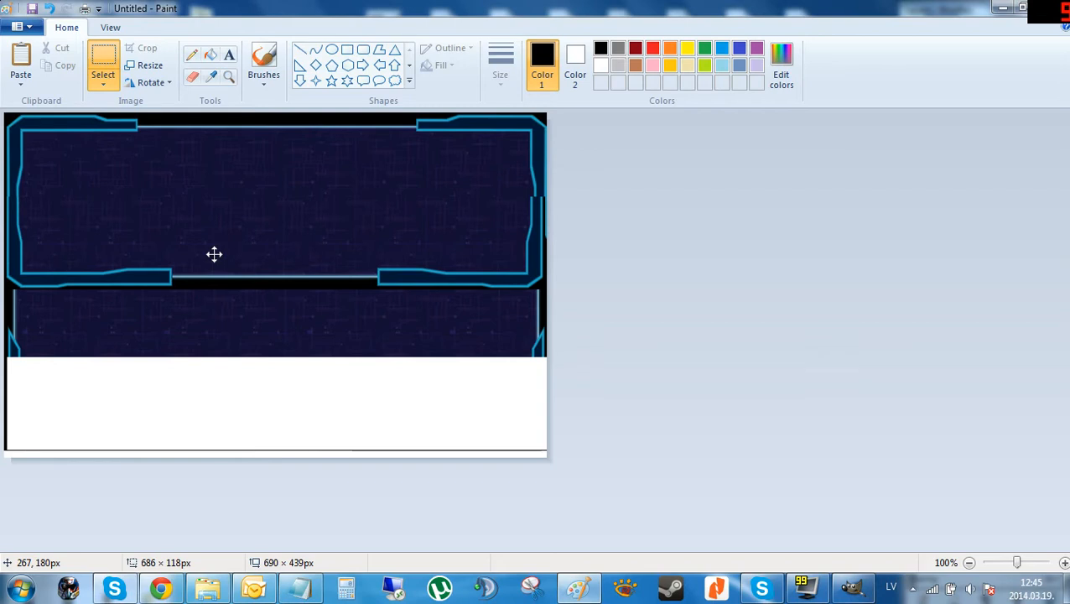
{"action": "left_click_drag", "start_coordinate": [214, 254], "coordinate": [212, 402]}
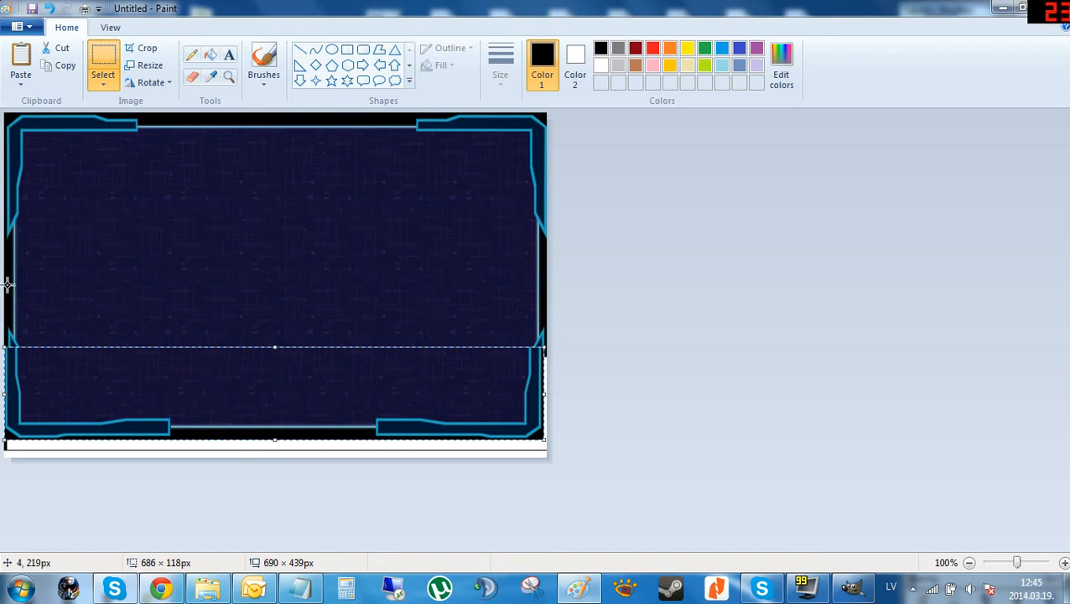
Delete the lower half of the window frame below its middle.
{"action": "left_click_drag", "start_coordinate": [7, 280], "coordinate": [987, 593]}
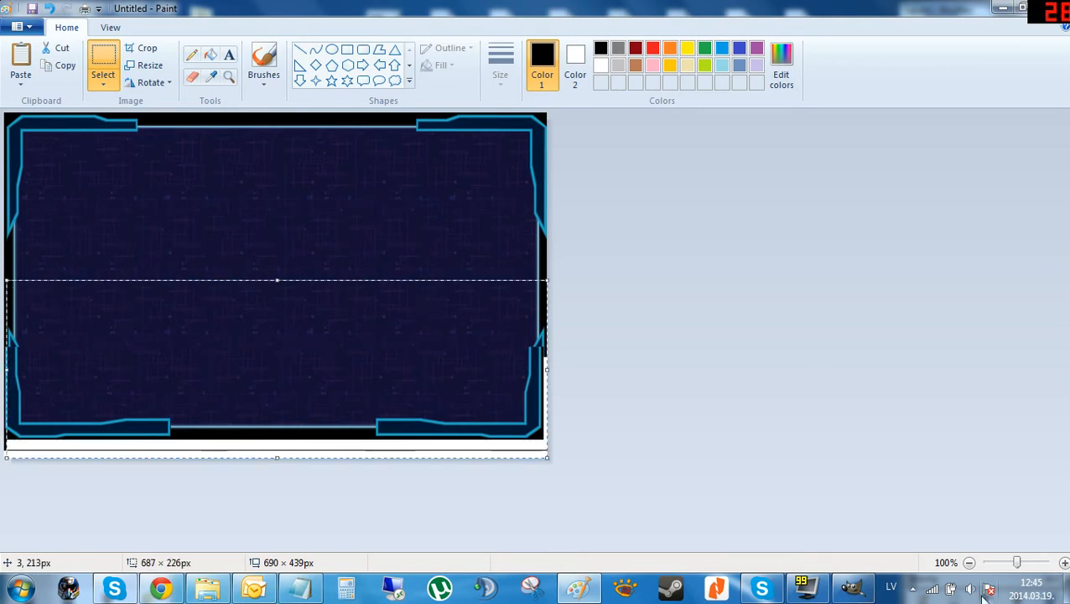
{"action": "key", "text": "Delete"}
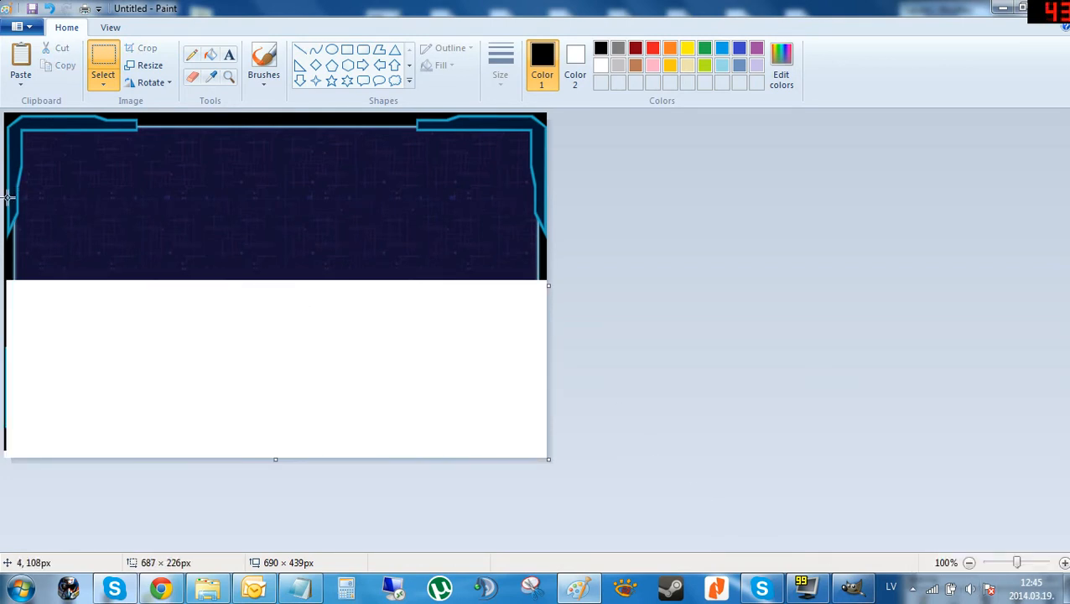
Copy the strip containing the window's top edge.
{"action": "left_click_drag", "start_coordinate": [9, 198], "coordinate": [588, 105]}
{"action": "key", "text": "ctrl+c"}
{"action": "key", "text": "ctrl+v"}
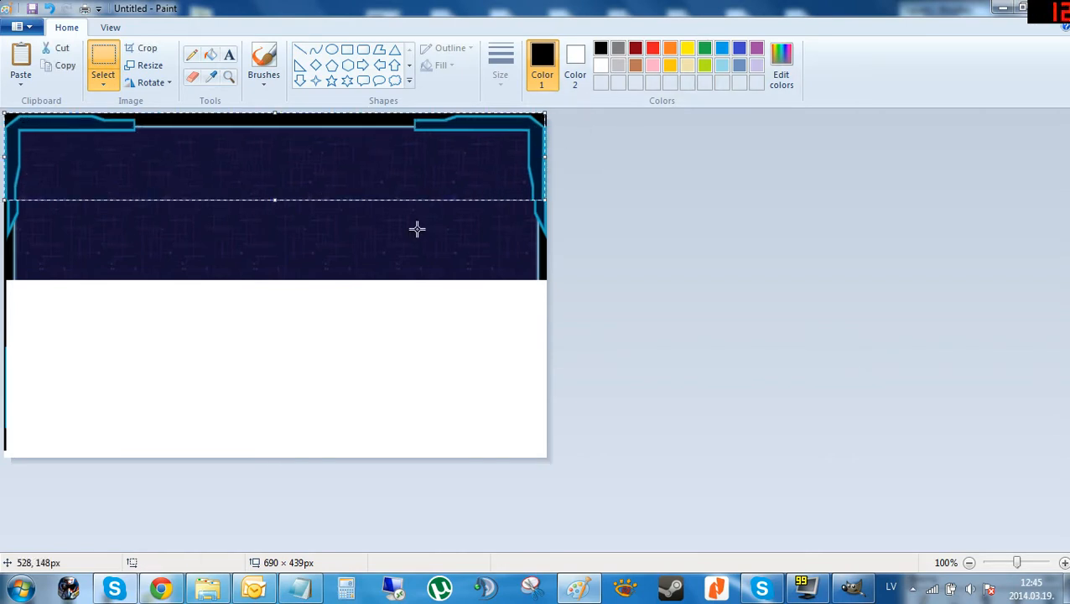
{"action": "left_click_drag", "start_coordinate": [199, 146], "coordinate": [201, 346]}
{"action": "left_click", "coordinate": [151, 83]}
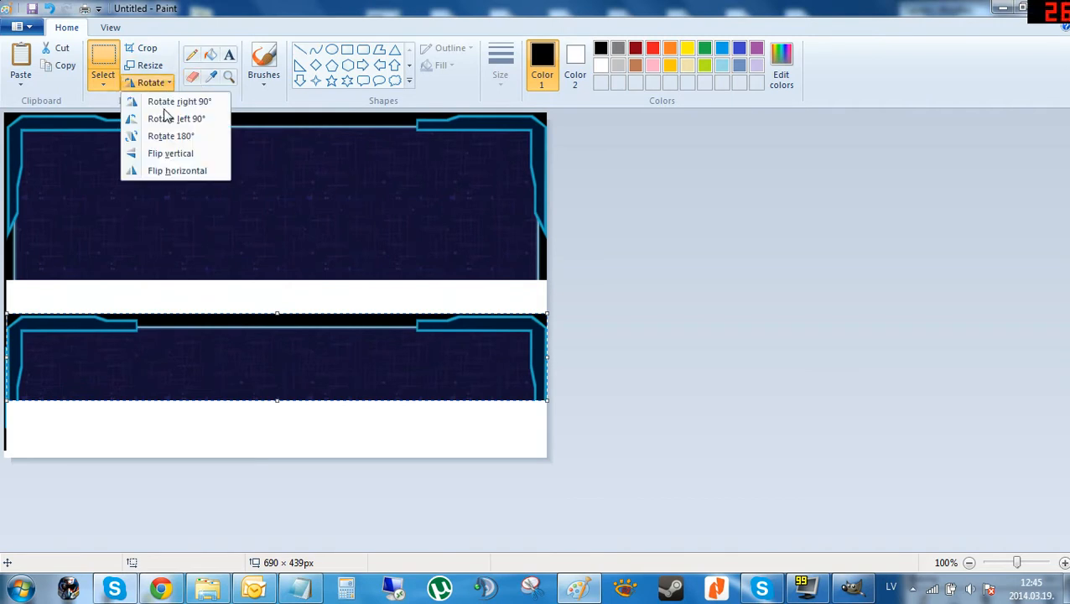
{"action": "left_click", "coordinate": [172, 170]}
{"action": "key", "text": "ctrl+z"}
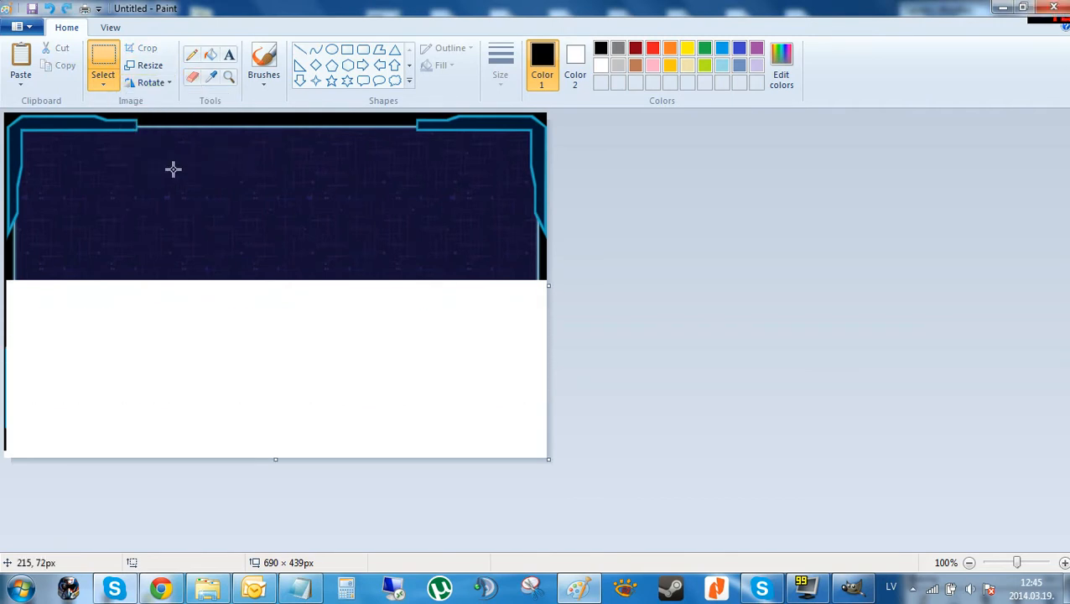
Paste the top-edge strip, flip it vertically, and place it as the window's new bottom edge.
{"action": "key", "text": "ctrl+v"}
{"action": "left_click_drag", "start_coordinate": [139, 146], "coordinate": [144, 336]}
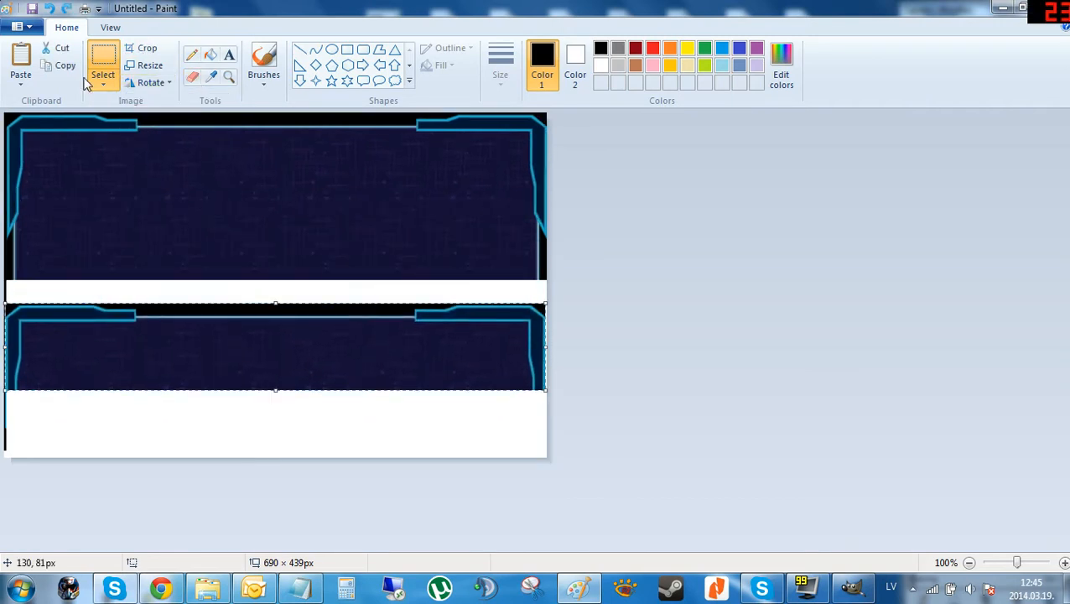
{"action": "left_click", "coordinate": [151, 82]}
{"action": "left_click", "coordinate": [175, 153]}
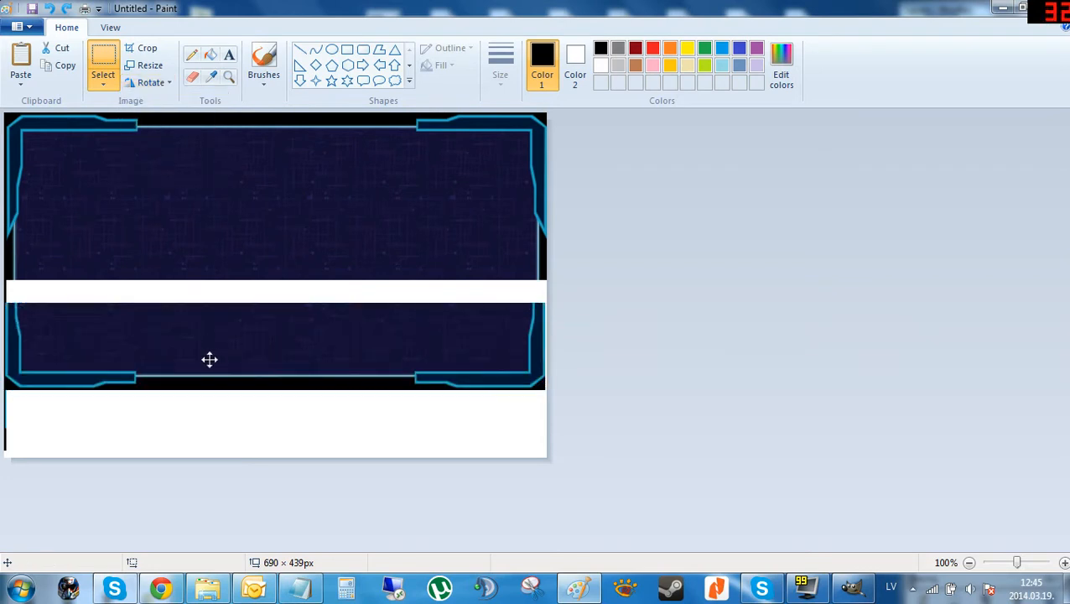
{"action": "left_click_drag", "start_coordinate": [208, 358], "coordinate": [211, 243]}
{"action": "left_click", "coordinate": [217, 386]}
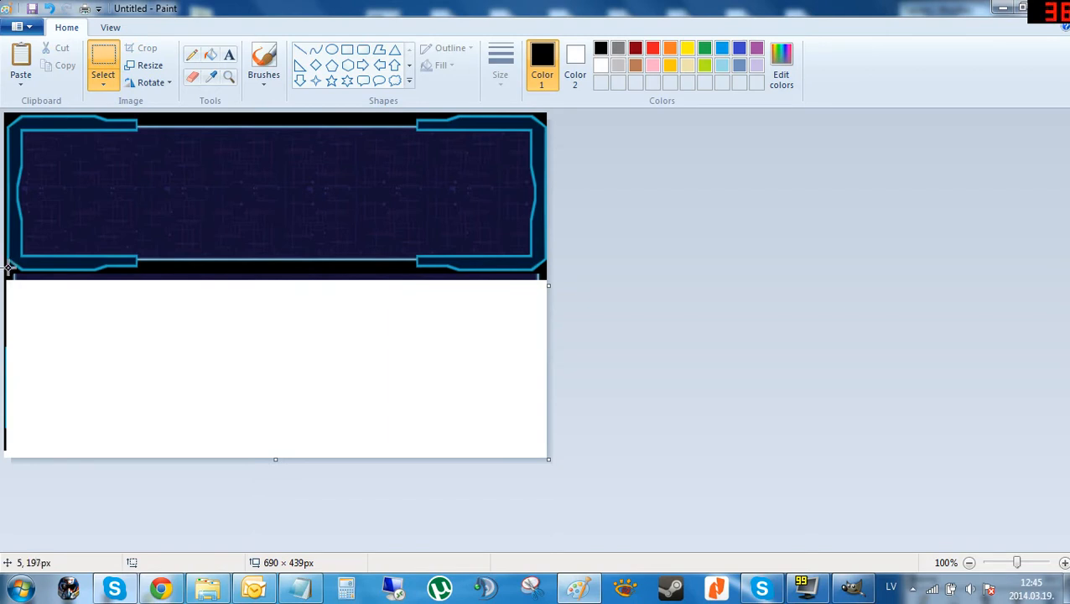
Delete the leftover strip just below the new bottom edge.
{"action": "left_click_drag", "start_coordinate": [5, 270], "coordinate": [692, 10]}
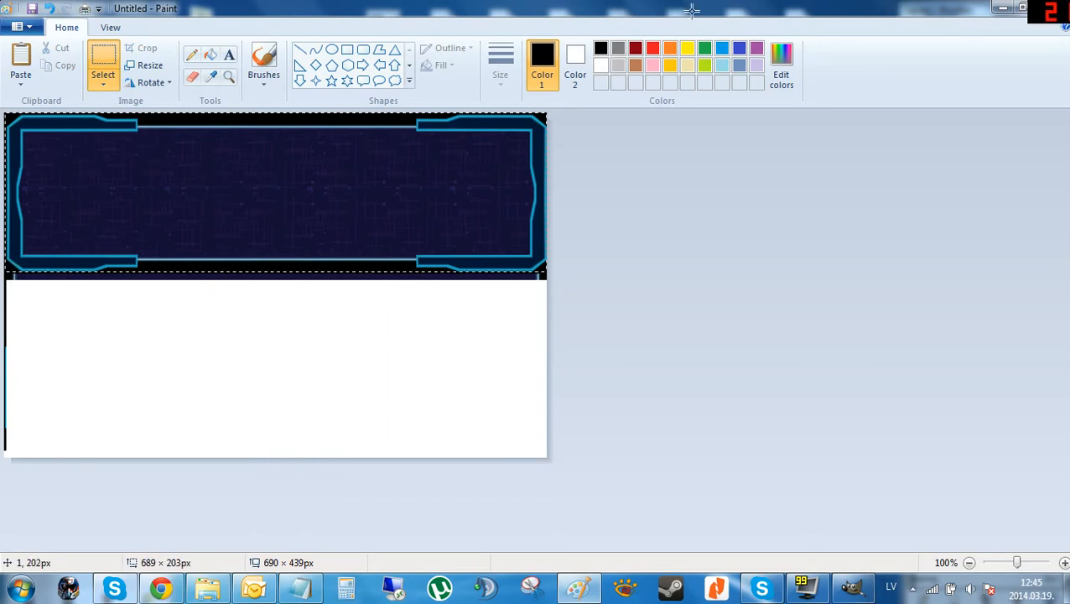
{"action": "left_click", "coordinate": [432, 301]}
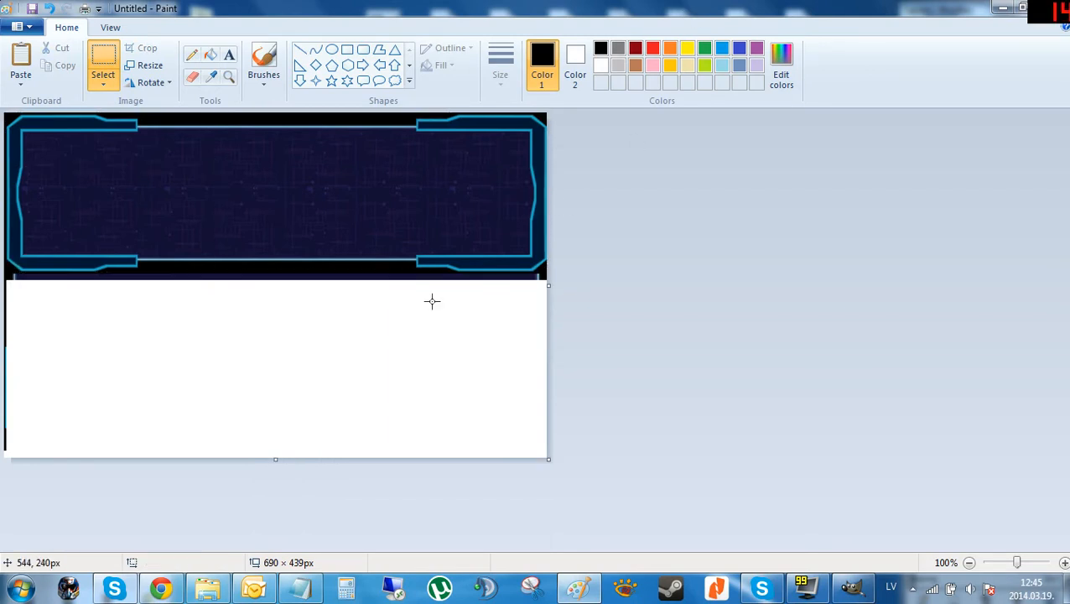
{"action": "left_click_drag", "start_coordinate": [543, 270], "coordinate": [4, 294]}
{"action": "key", "text": "Delete"}
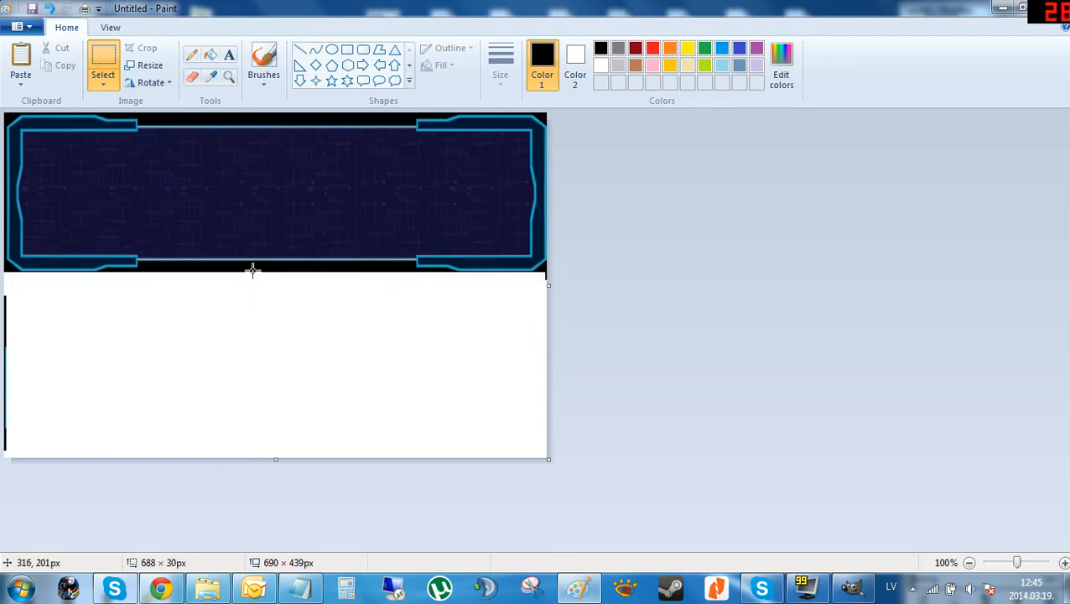
Fill the empty area below the window with black using the Fill tool.
{"action": "left_click", "coordinate": [215, 61]}
{"action": "left_click", "coordinate": [313, 389]}
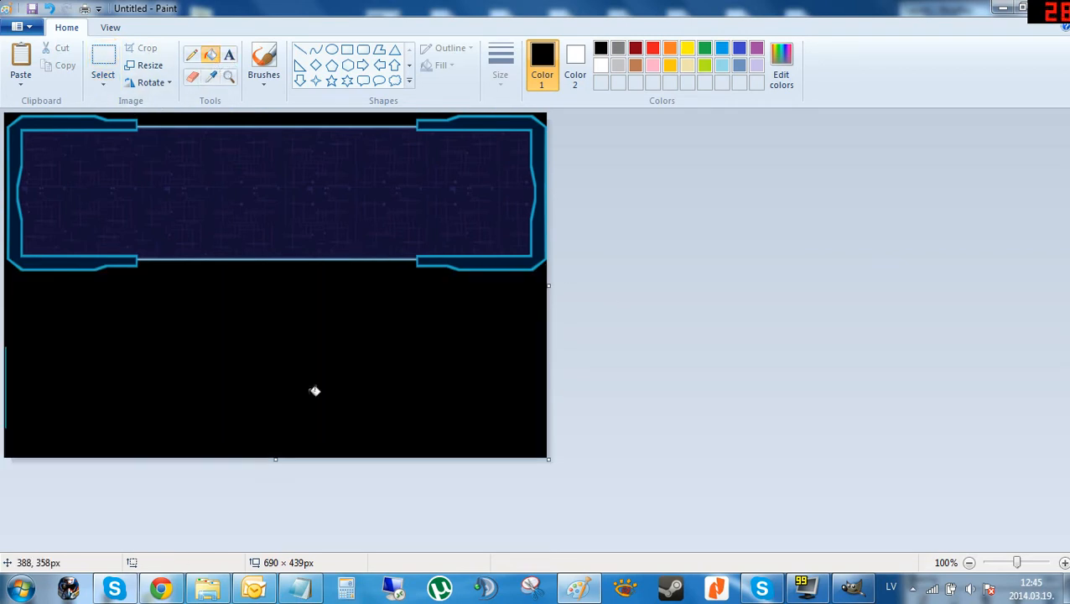
Crop the image to the shortened window, removing the black area below it.
{"action": "left_click", "coordinate": [102, 63]}
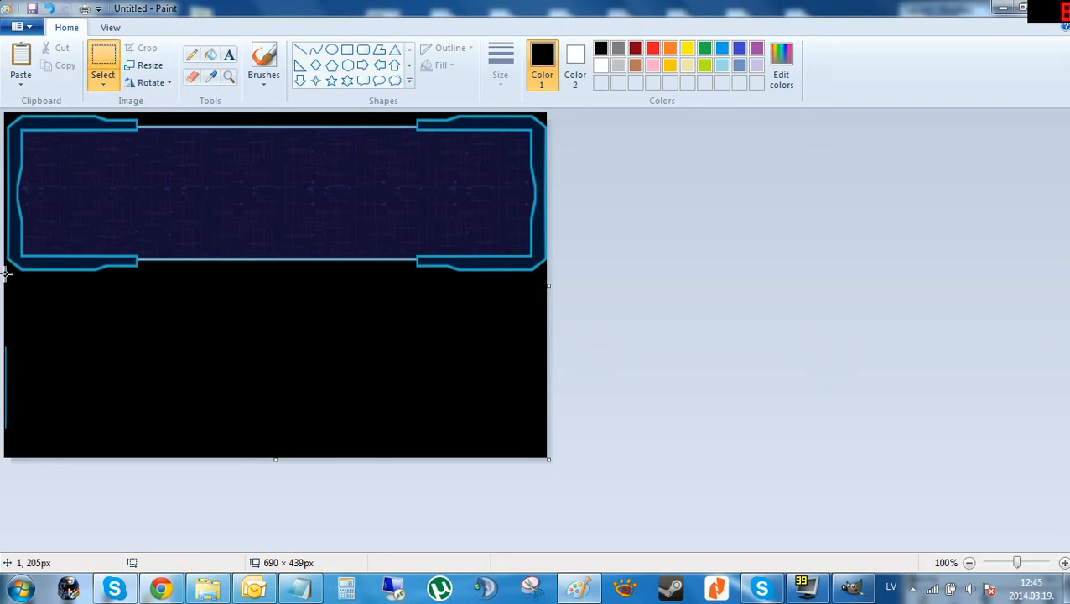
{"action": "left_click_drag", "start_coordinate": [6, 266], "coordinate": [549, 112]}
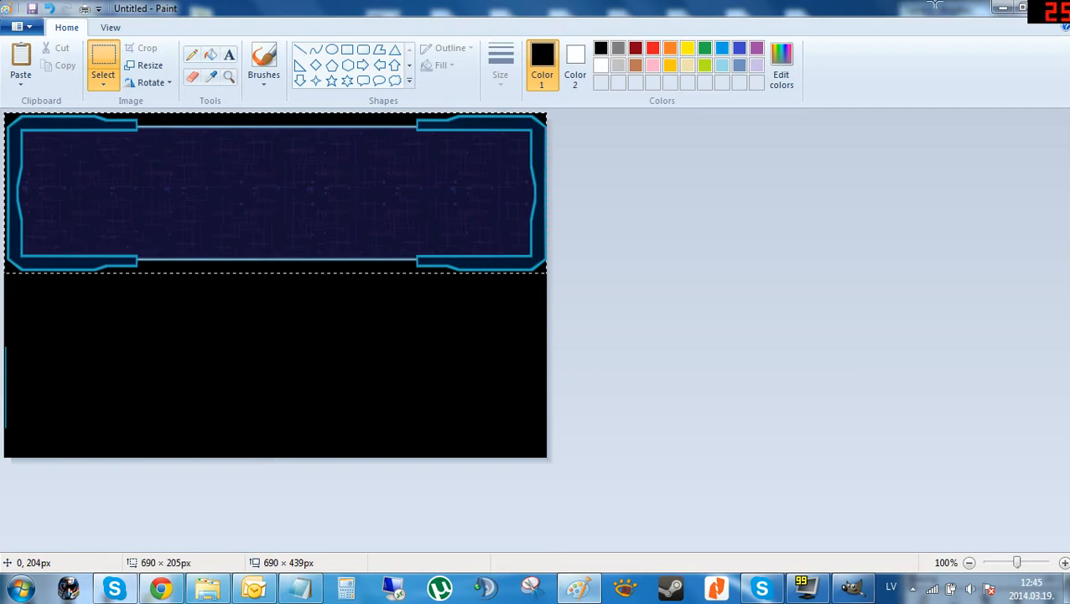
{"action": "right_click", "coordinate": [407, 192]}
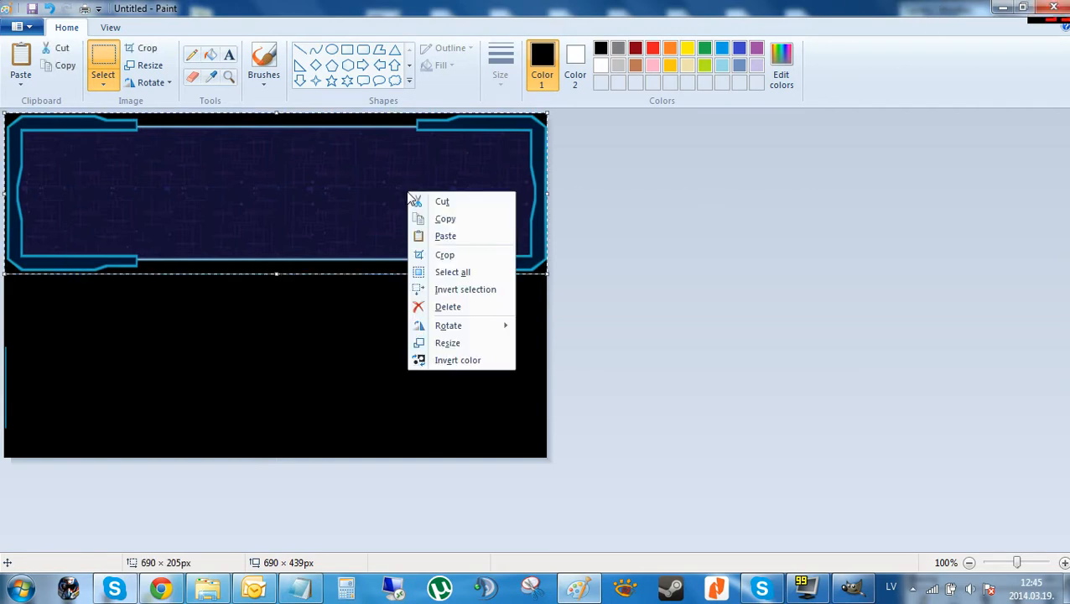
{"action": "left_click", "coordinate": [479, 255]}
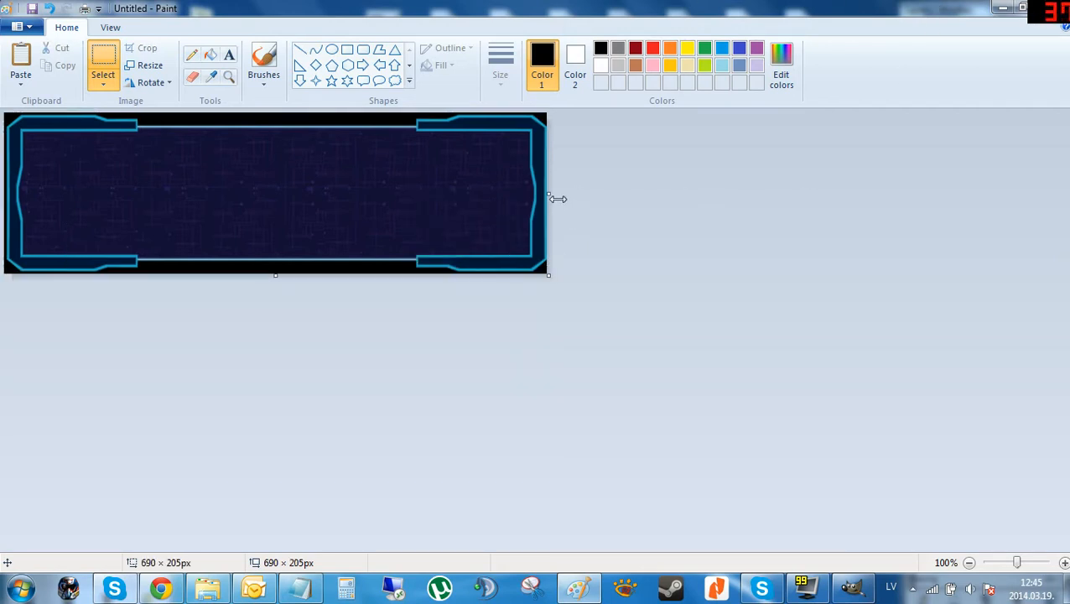
Widen the canvas to 696 px and fill the added strip on the right with black.
{"action": "left_click_drag", "start_coordinate": [557, 199], "coordinate": [552, 193]}
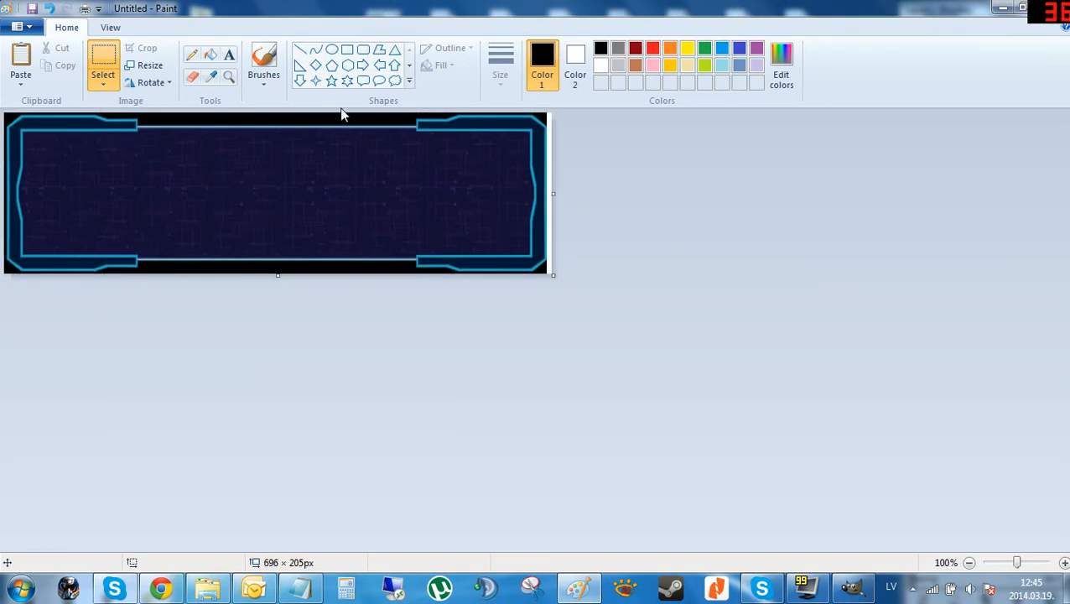
{"action": "left_click", "coordinate": [210, 54]}
{"action": "left_click", "coordinate": [550, 152]}
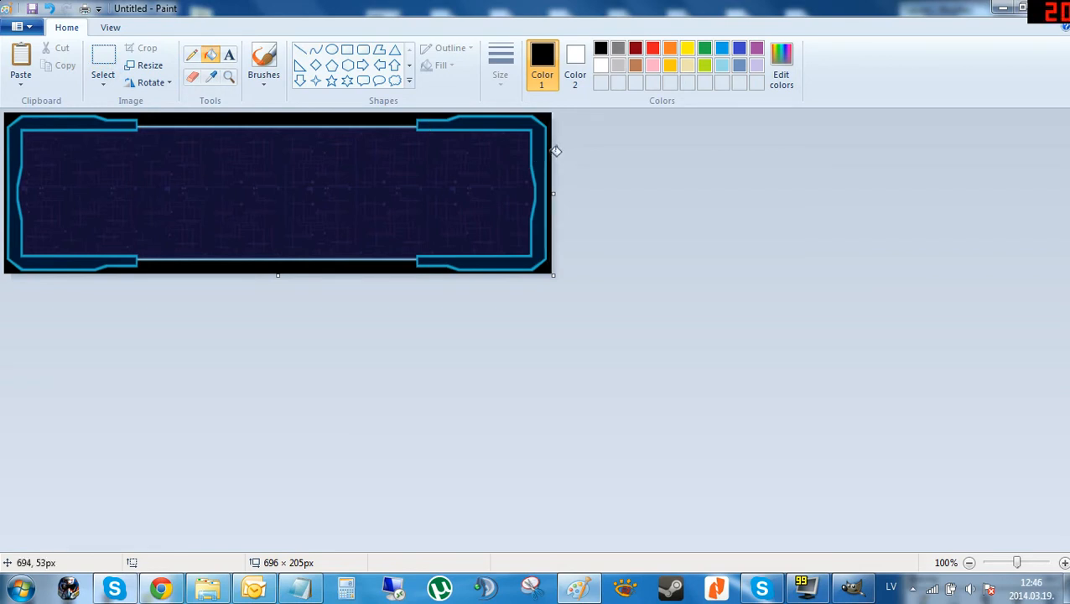
Select and copy the whole window graphic, then switch to GIMP.
{"action": "left_click", "coordinate": [103, 59]}
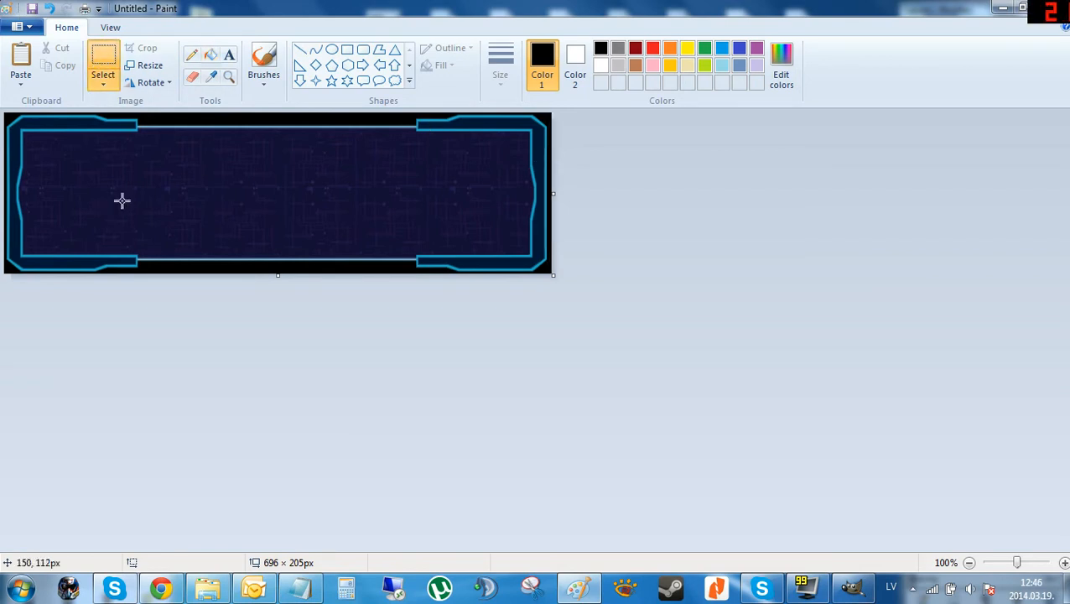
{"action": "key", "text": "ctrl+a"}
{"action": "left_click", "coordinate": [851, 586]}
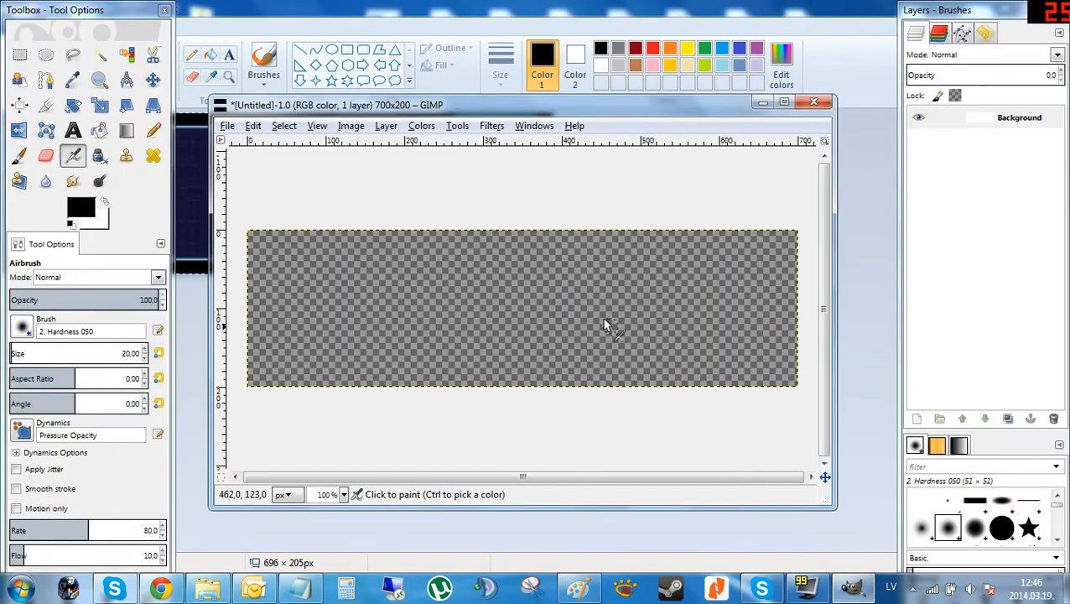
{"action": "key", "text": "ctrl+v"}
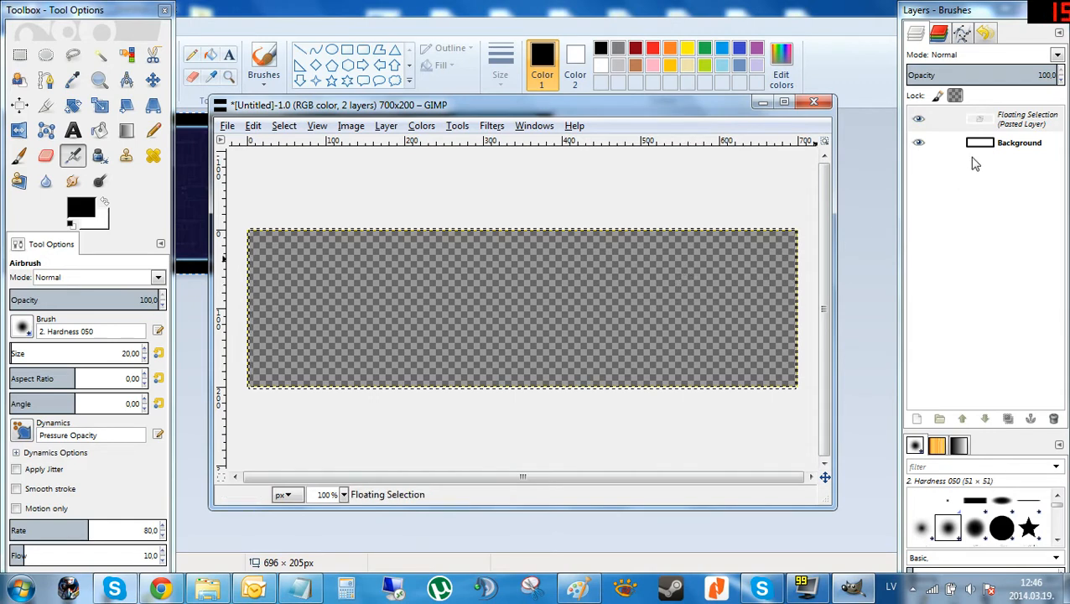
{"action": "right_click", "coordinate": [1018, 124]}
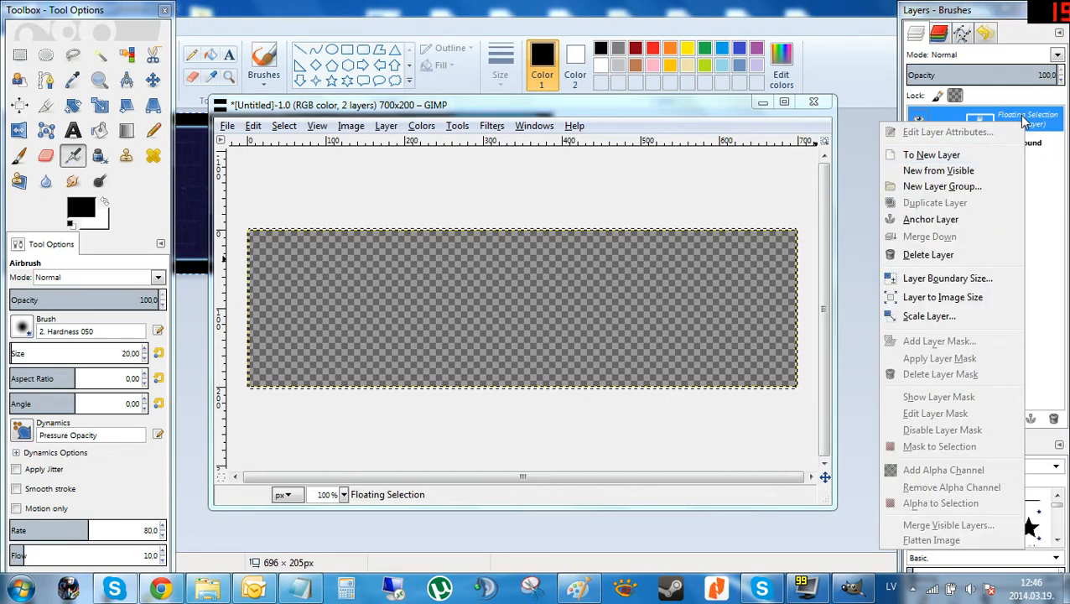
{"action": "left_click", "coordinate": [930, 154]}
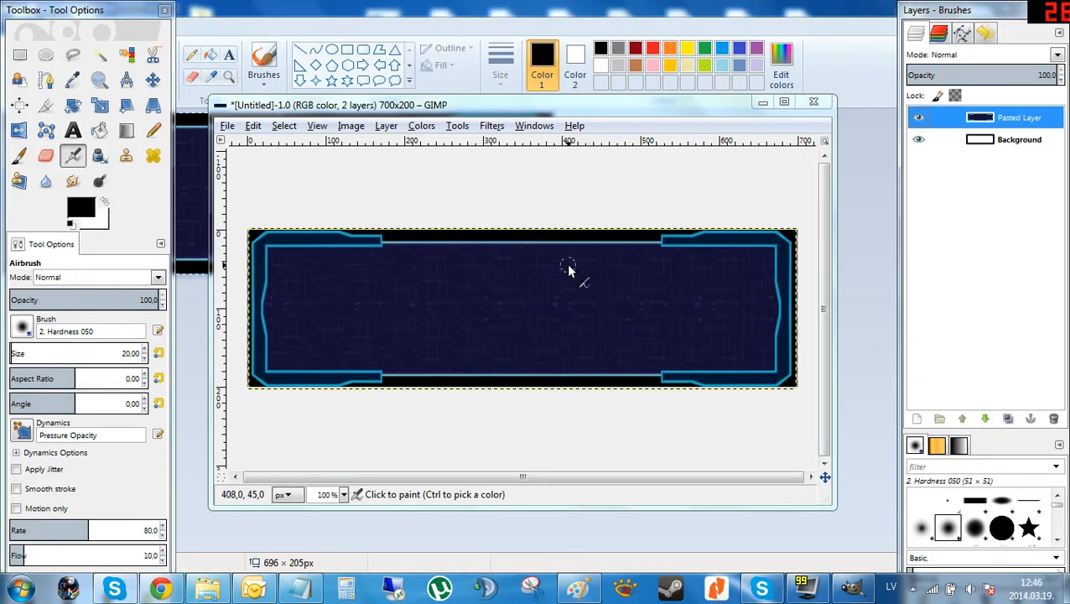
{"action": "key", "text": "ctrl+z"}
{"action": "key", "text": "ctrl+z"}
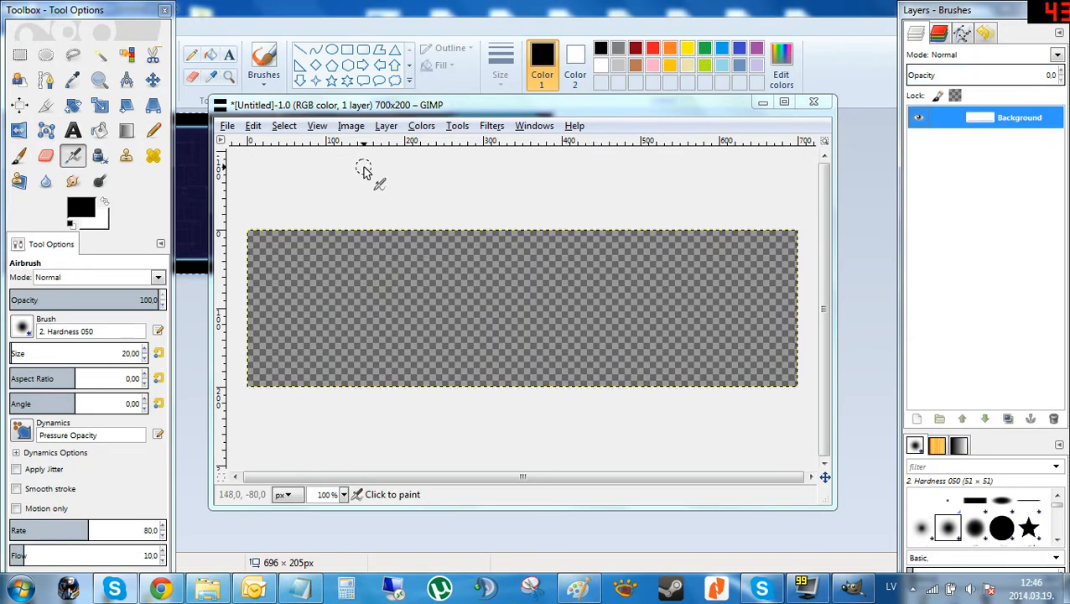
Create a new 700 × 200 px image.
{"action": "left_click", "coordinate": [230, 126]}
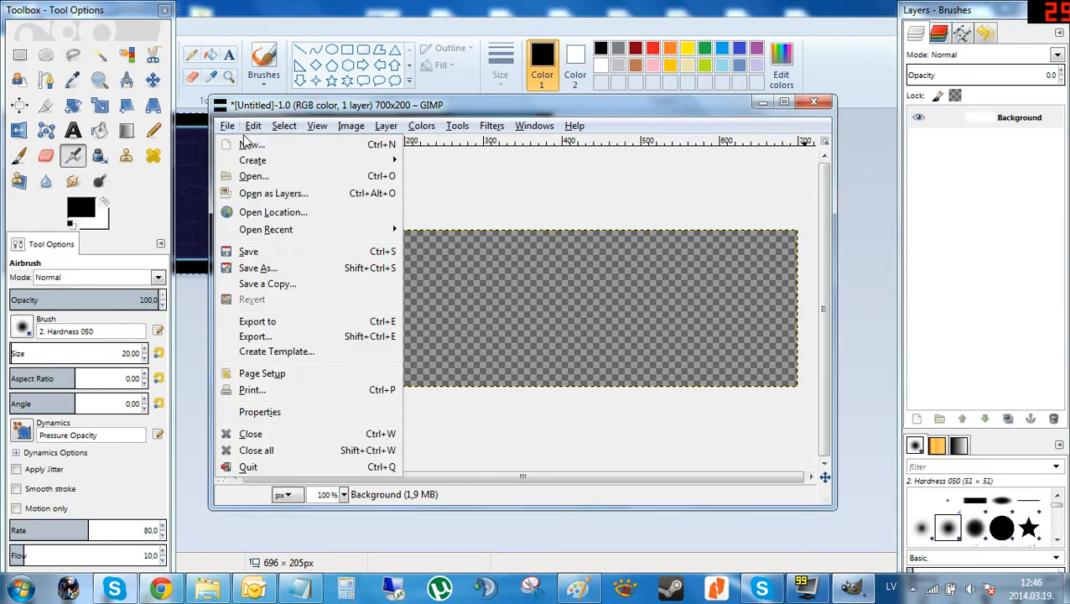
{"action": "left_click", "coordinate": [251, 143]}
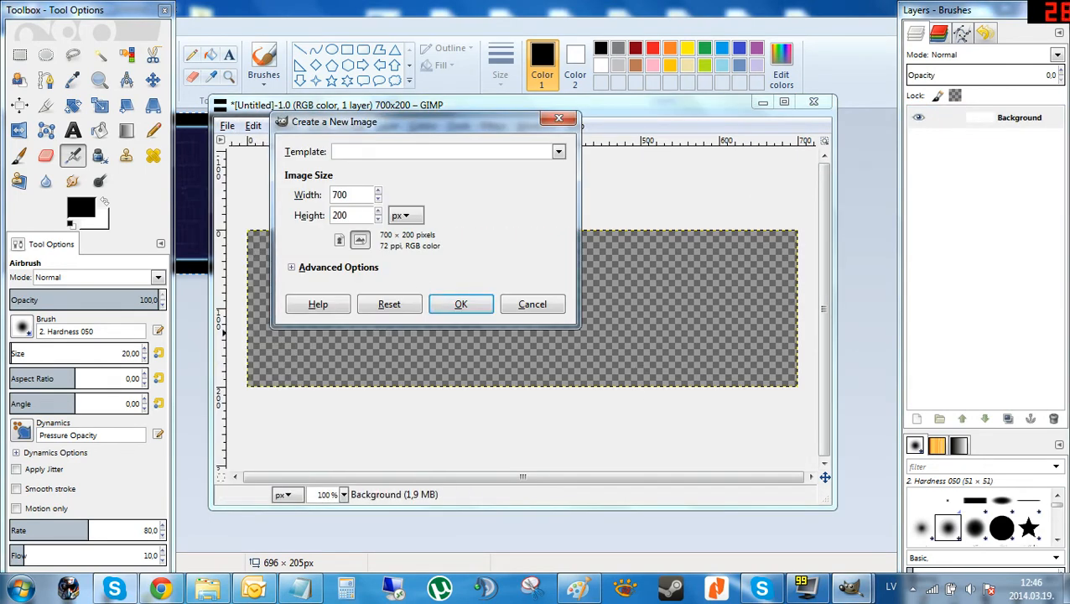
{"action": "left_click", "coordinate": [459, 304]}
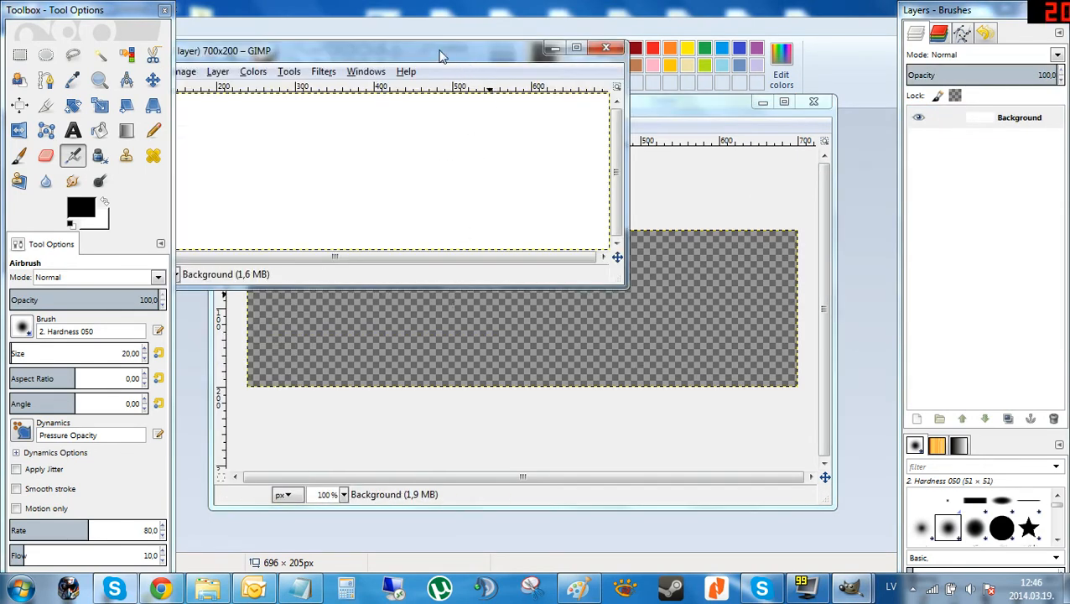
Paste the window graphic into the new image and turn it into a new layer.
{"action": "key", "text": "ctrl+v"}
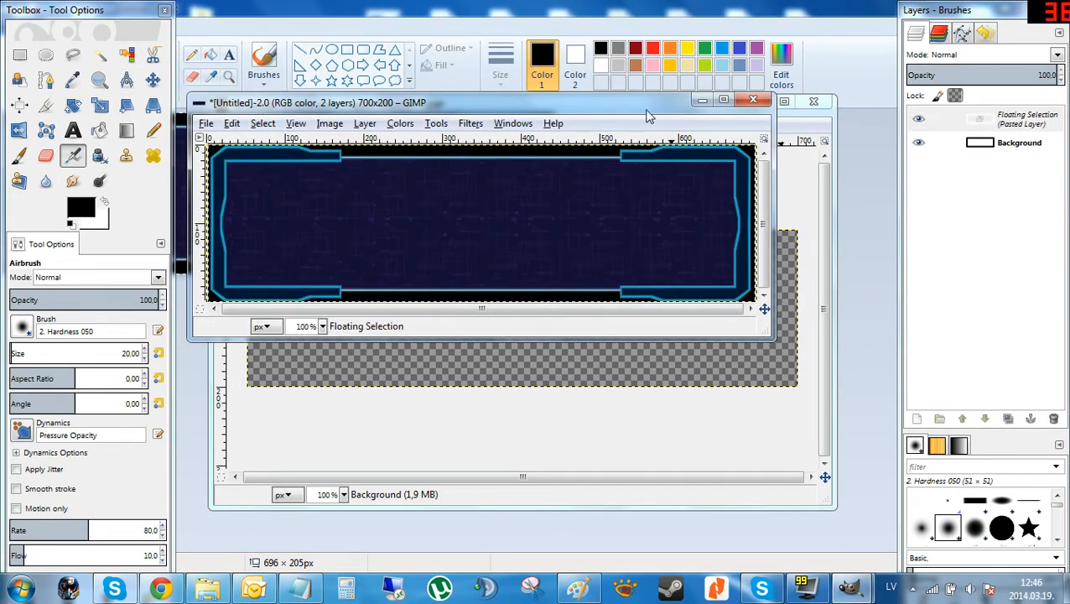
{"action": "right_click", "coordinate": [993, 120]}
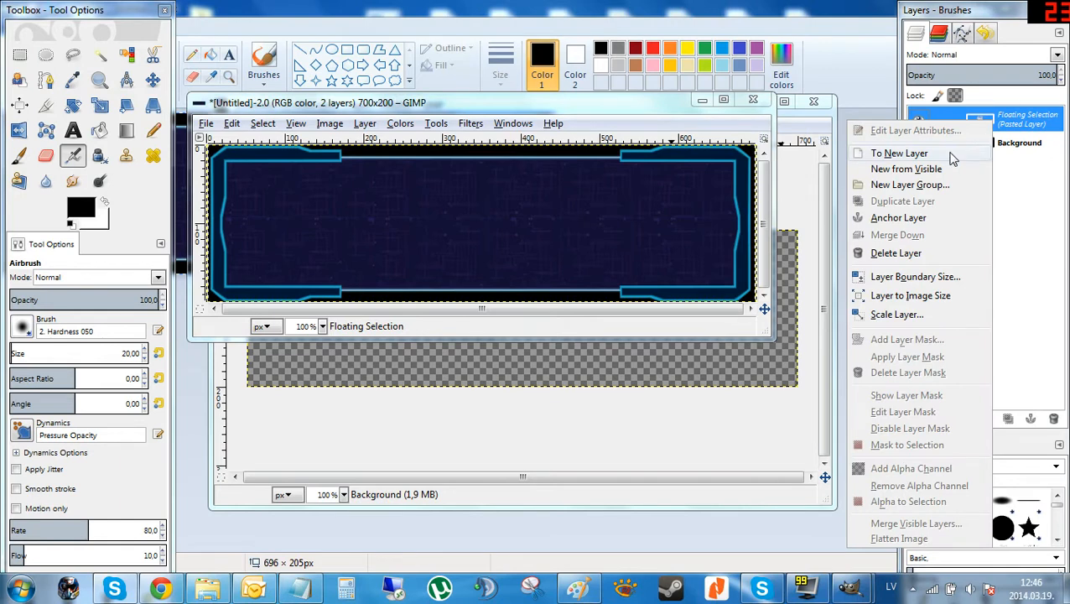
{"action": "left_click", "coordinate": [857, 148]}
Select the black surround of the window graphic by color, delete it, and copy the result.
{"action": "left_click", "coordinate": [126, 54]}
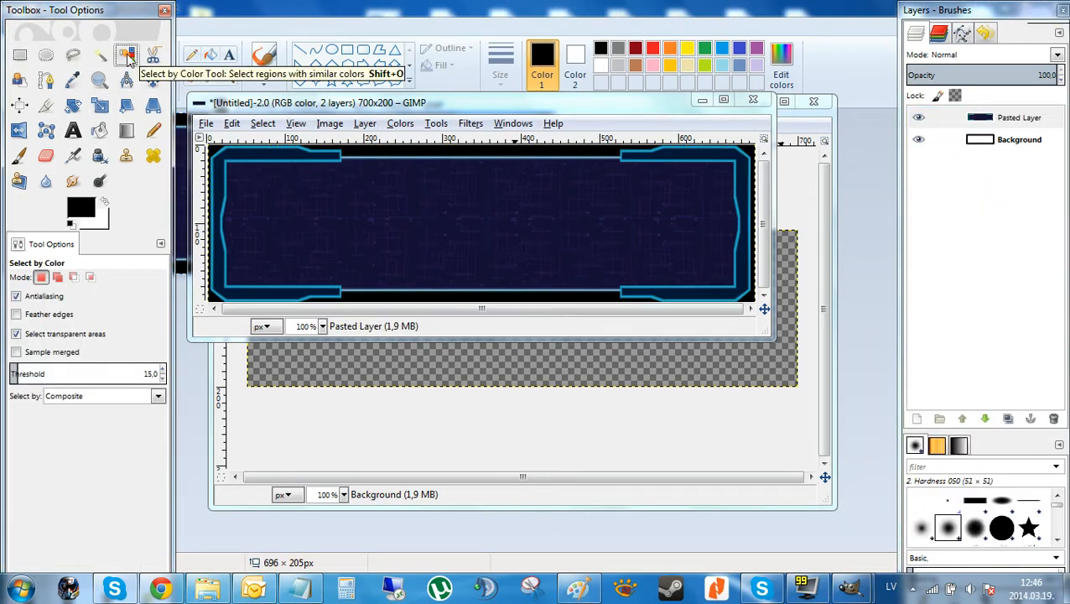
{"action": "left_click", "coordinate": [439, 157]}
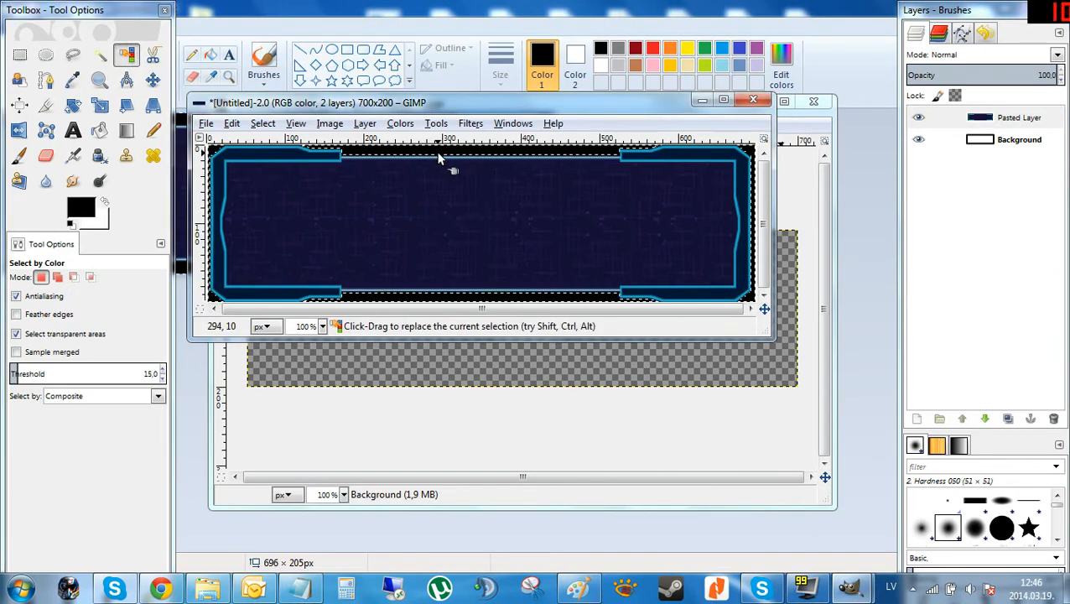
{"action": "key", "text": "Delete"}
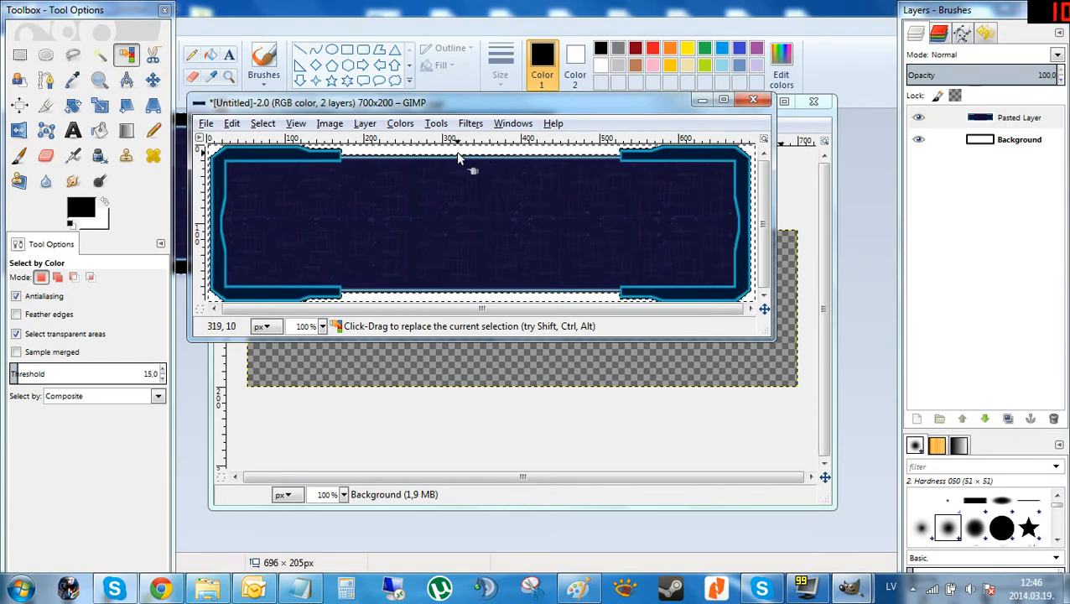
{"action": "key", "text": "ctrl+c"}
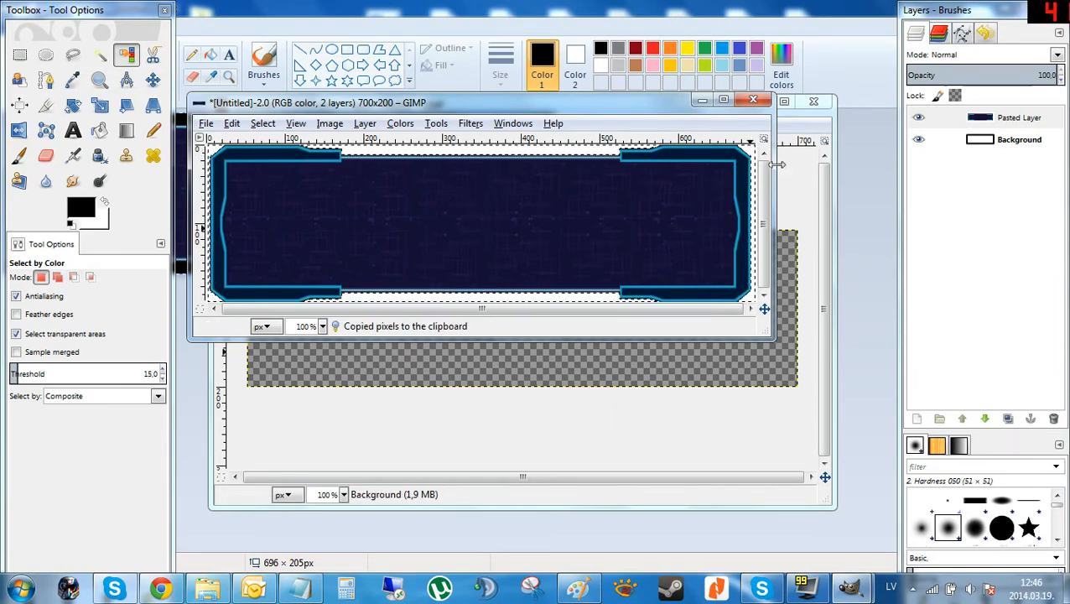
{"action": "left_click", "coordinate": [833, 200]}
{"action": "right_click", "coordinate": [1021, 119]}
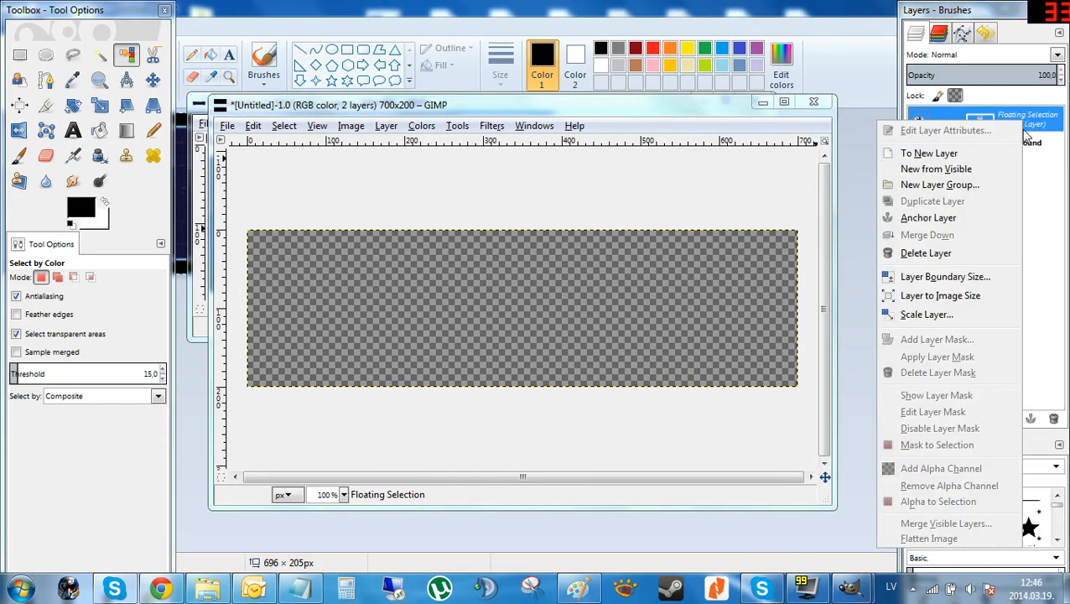
{"action": "left_click", "coordinate": [929, 154]}
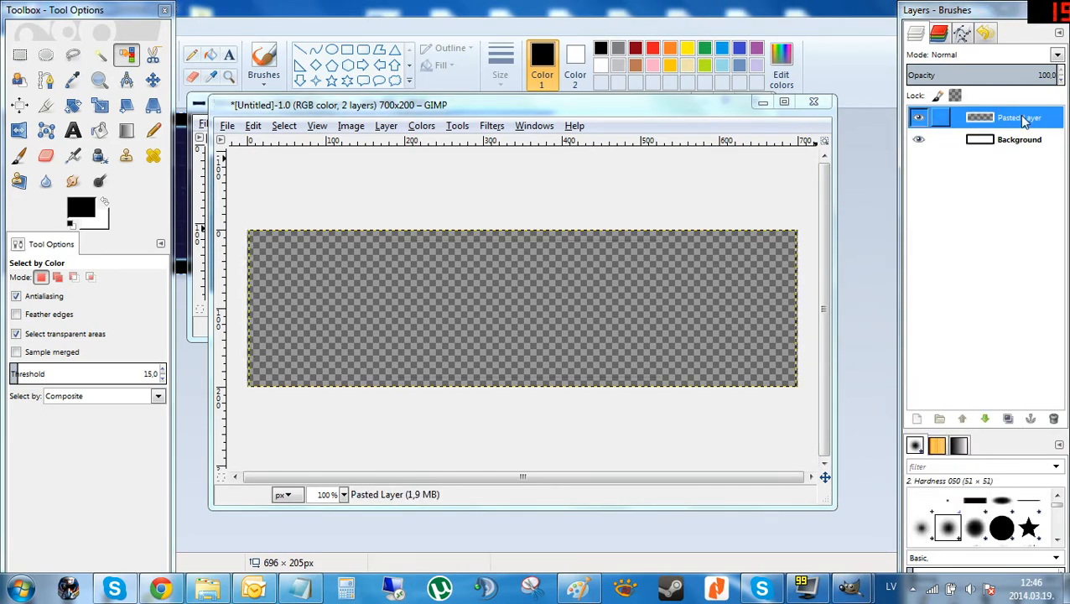
{"action": "key", "text": "ctrl+z"}
{"action": "key", "text": "ctrl+z"}
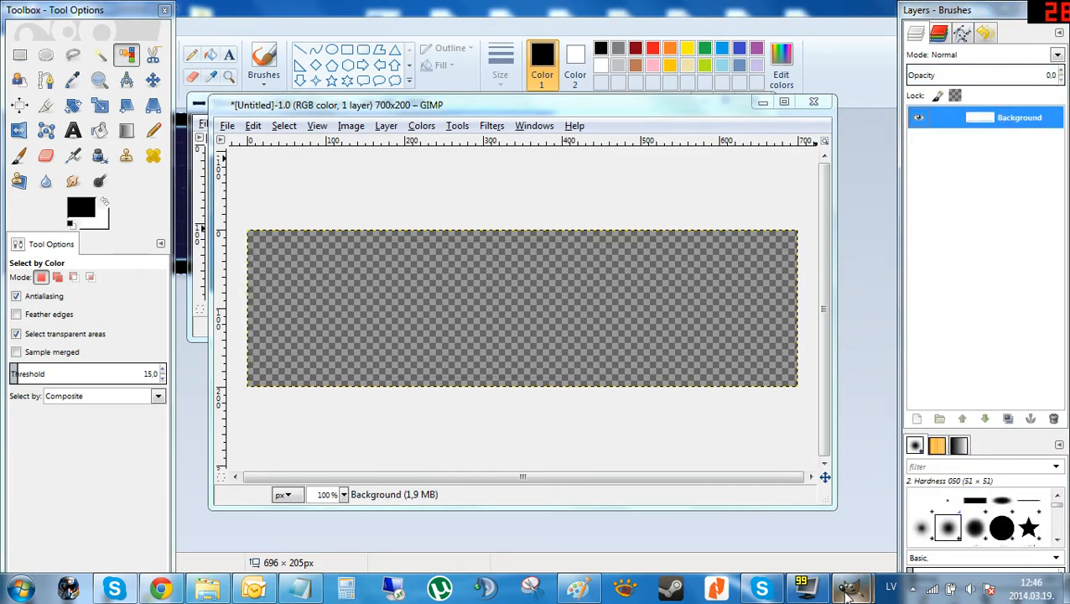
Paste the cleaned window graphic into the 700 × 200 image as a new layer.
{"action": "mouse_move", "coordinate": [846, 591]}
{"action": "left_click", "coordinate": [902, 507]}
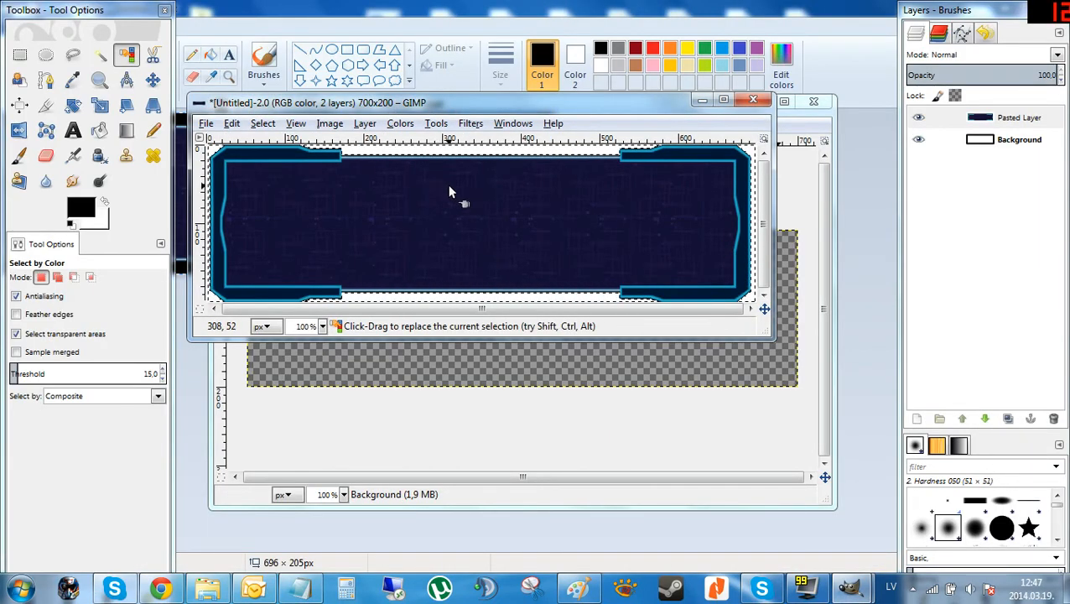
{"action": "left_click", "coordinate": [579, 587]}
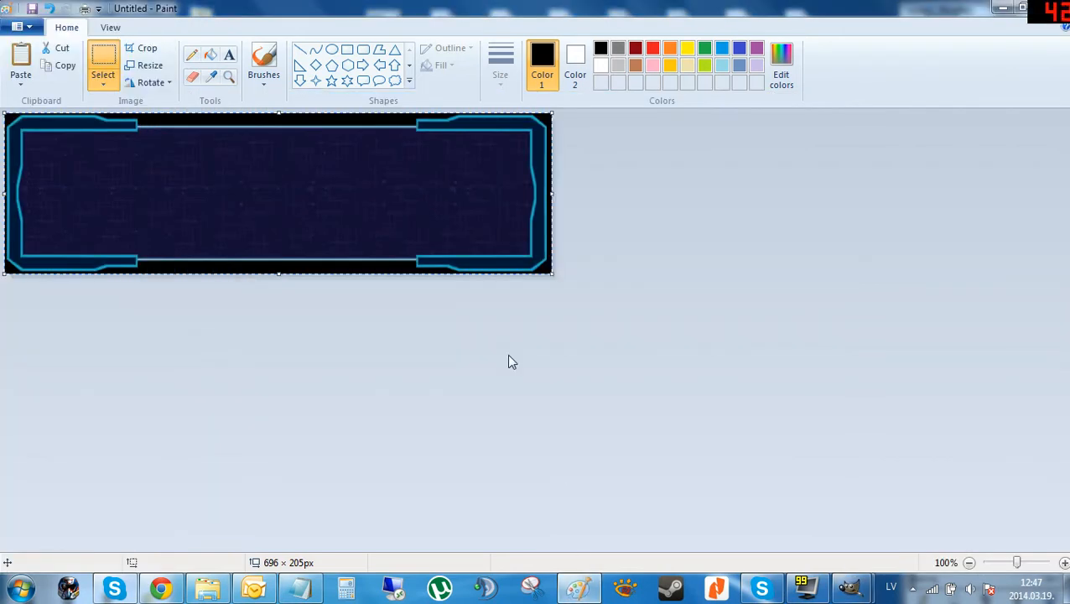
{"action": "left_click", "coordinate": [850, 598]}
{"action": "left_click", "coordinate": [892, 505]}
{"action": "left_click", "coordinate": [852, 594]}
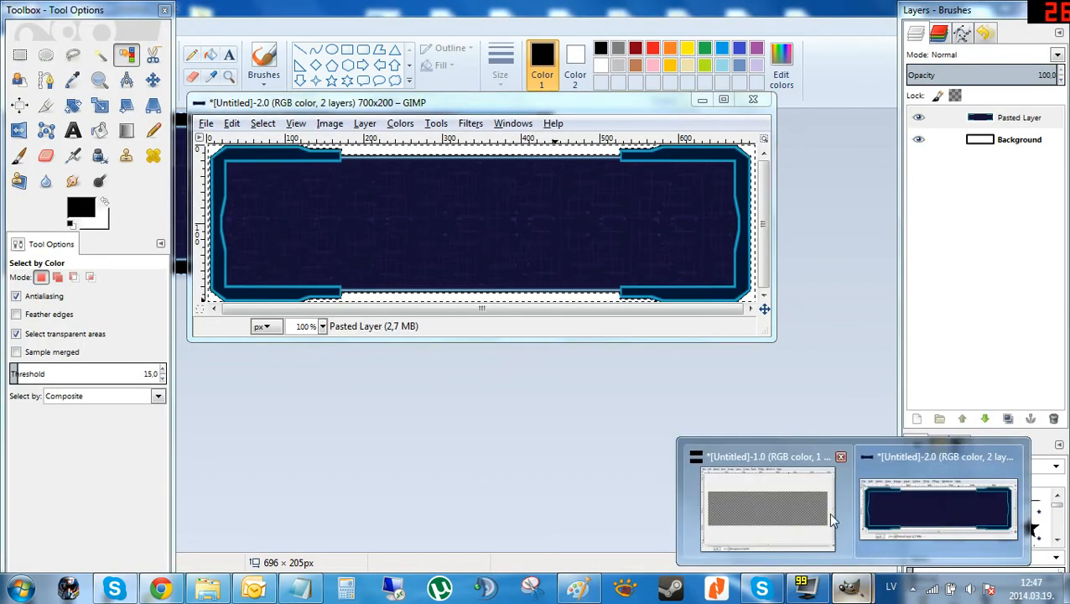
{"action": "left_click", "coordinate": [827, 511]}
{"action": "key", "text": "ctrl+v"}
{"action": "right_click", "coordinate": [1011, 116]}
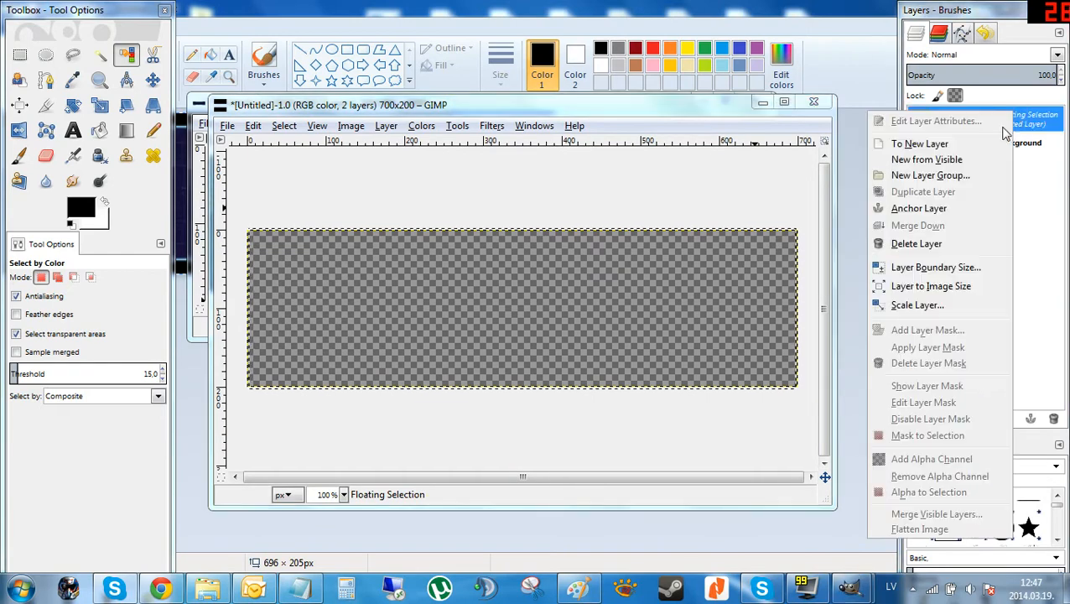
{"action": "left_click", "coordinate": [927, 143]}
Select the window graphic's area by color on the pasted layer.
{"action": "left_click", "coordinate": [134, 53]}
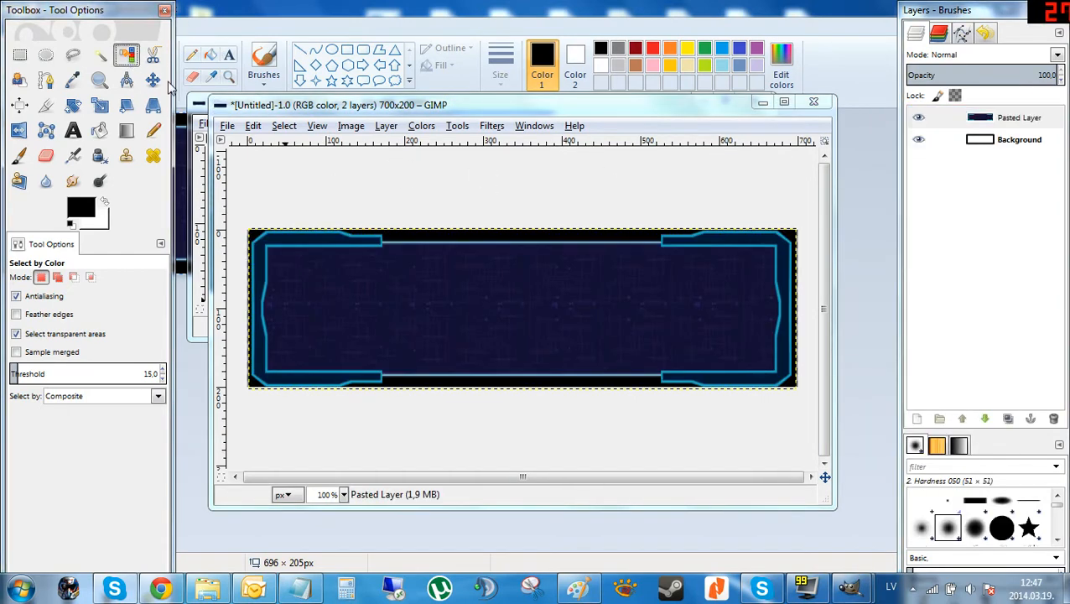
{"action": "left_click", "coordinate": [434, 241]}
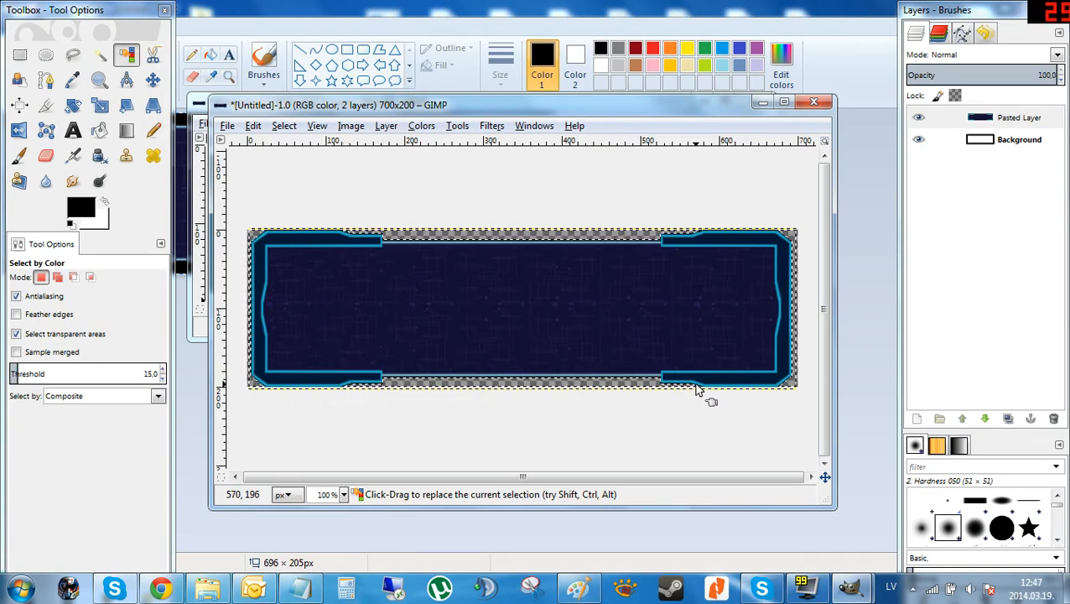
{"action": "left_click", "coordinate": [1021, 119]}
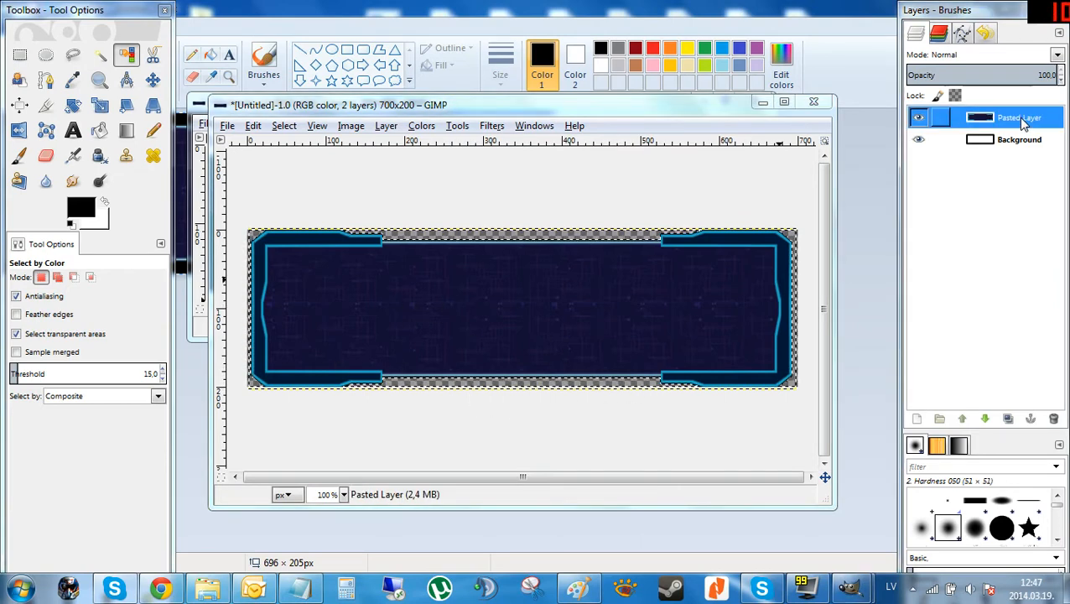
{"action": "right_click", "coordinate": [1019, 120]}
{"action": "left_click", "coordinate": [1016, 123]}
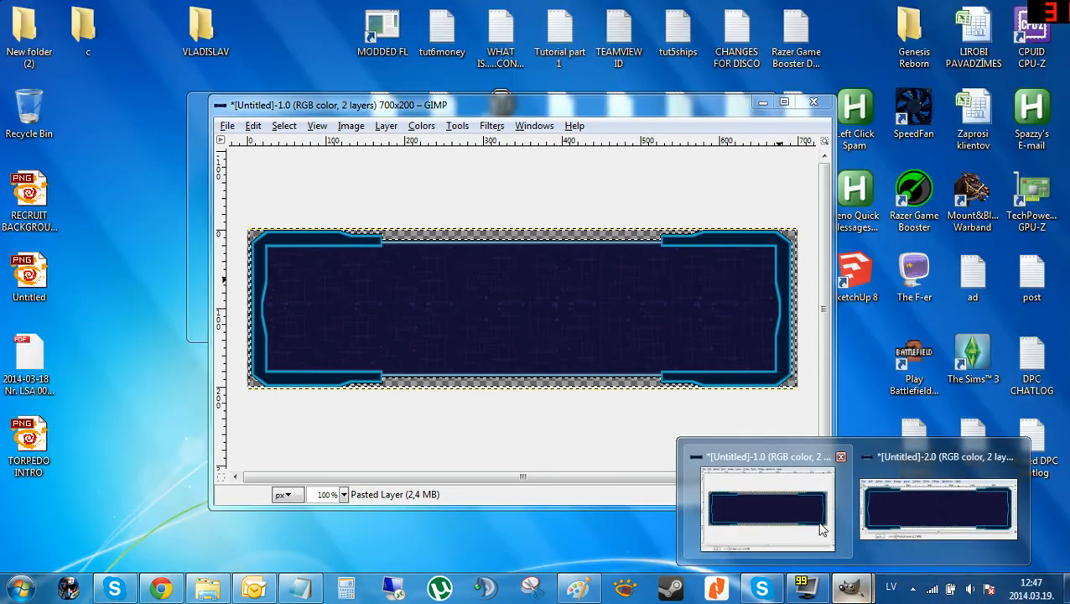
Close the second image window, keeping the 700 × 200 image open.
{"action": "left_click", "coordinate": [821, 529]}
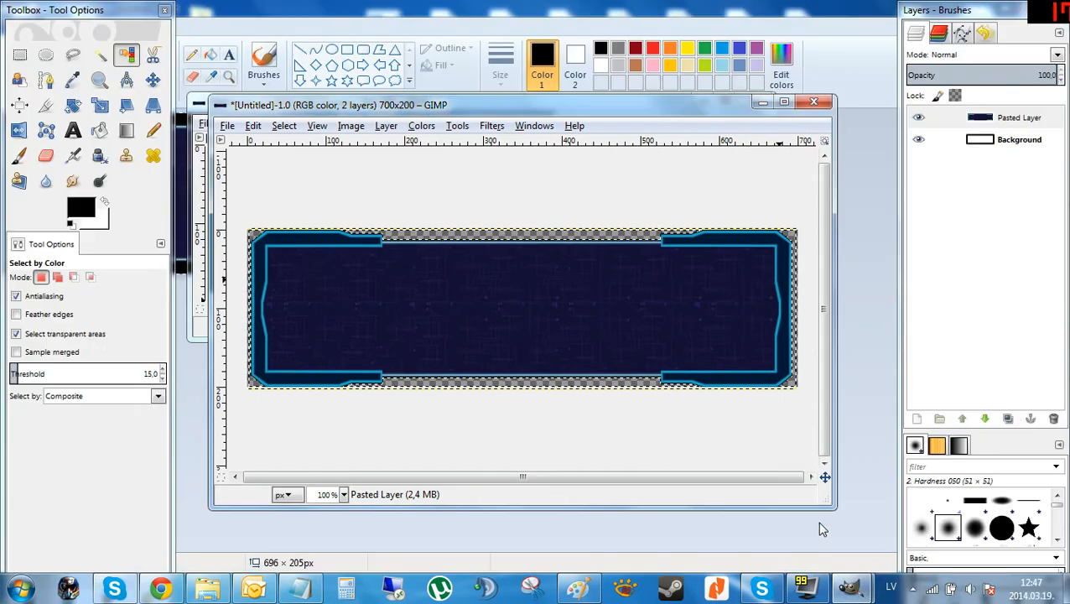
{"action": "left_click_drag", "start_coordinate": [668, 108], "coordinate": [707, 133]}
{"action": "left_click", "coordinate": [667, 104]}
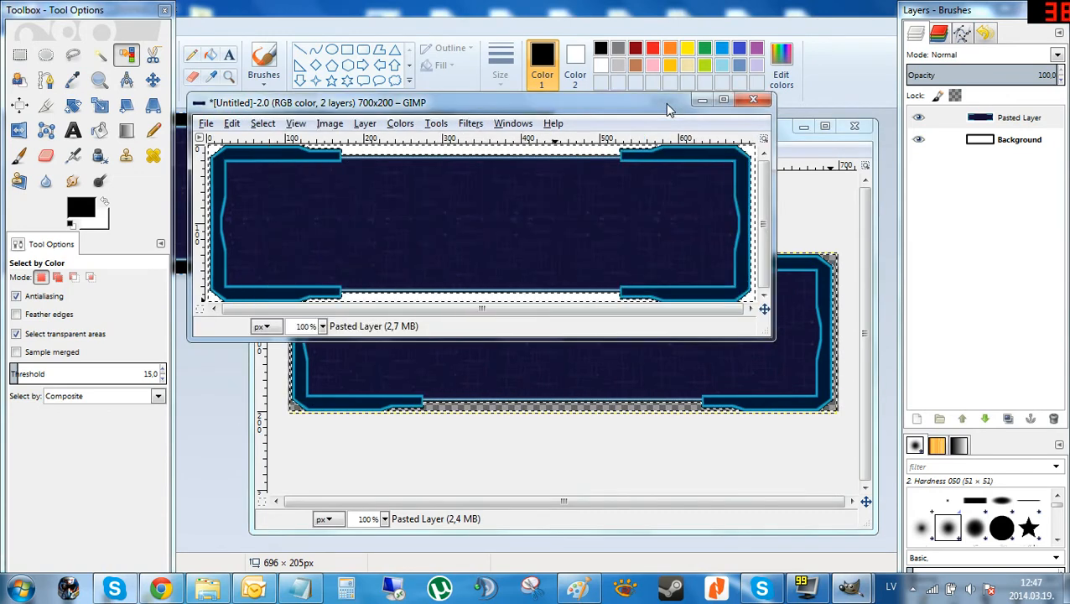
{"action": "left_click", "coordinate": [752, 101]}
{"action": "left_click", "coordinate": [503, 300]}
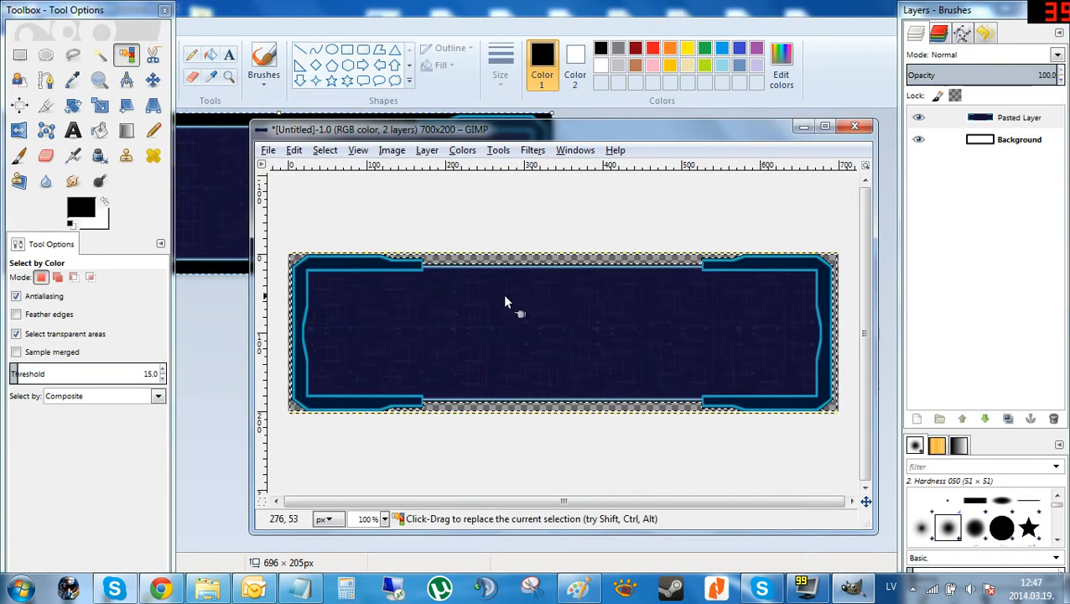
{"action": "left_click_drag", "start_coordinate": [633, 132], "coordinate": [599, 99]}
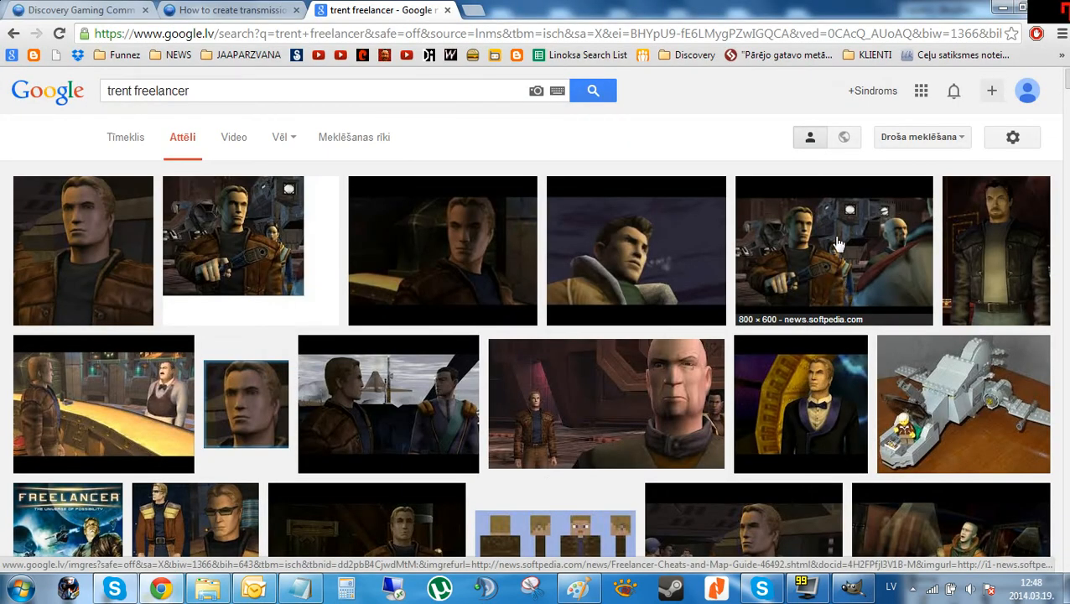
Open the full-size Freelancer screenshot of Trent from the image search results.
{"action": "left_click", "coordinate": [838, 243]}
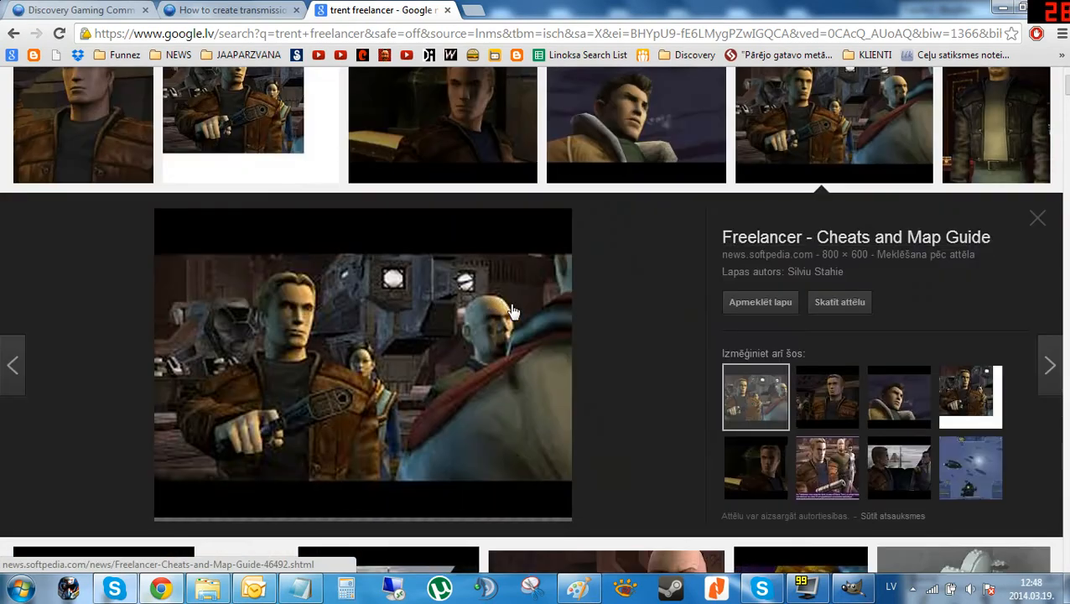
{"action": "left_click", "coordinate": [867, 308]}
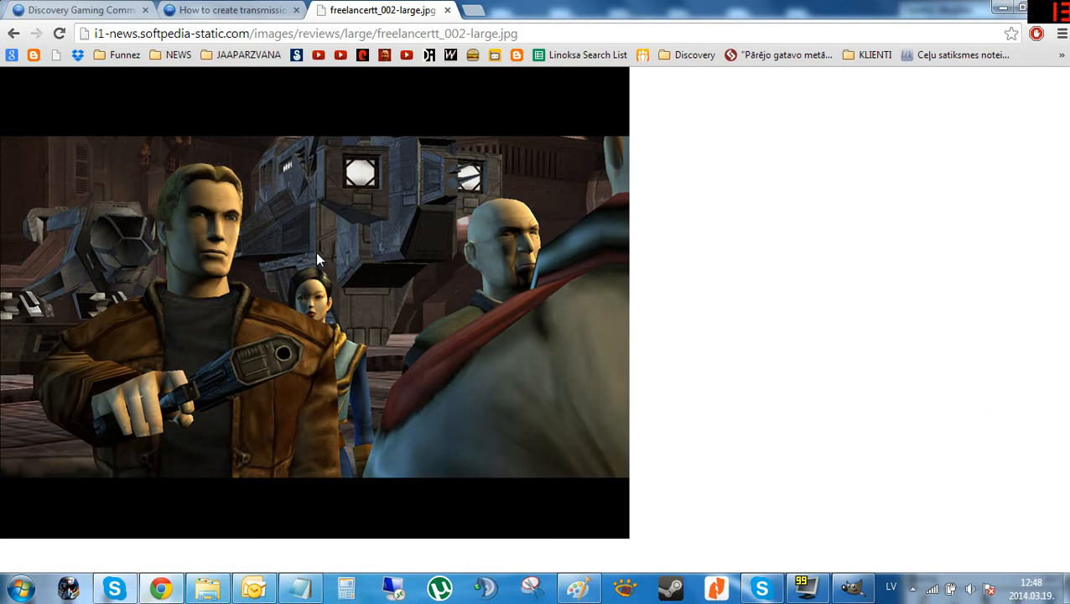
{"action": "right_click", "coordinate": [190, 244]}
{"action": "left_click", "coordinate": [293, 291]}
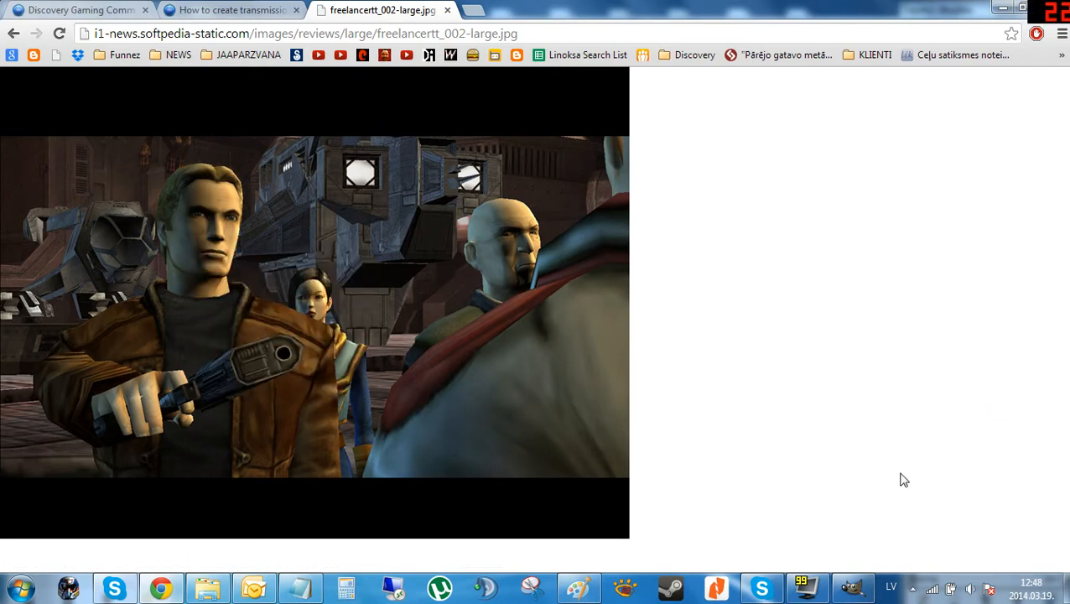
Capture a snip of Trent's upper body from the screenshot with the Snipping Tool.
{"action": "left_click", "coordinate": [539, 591]}
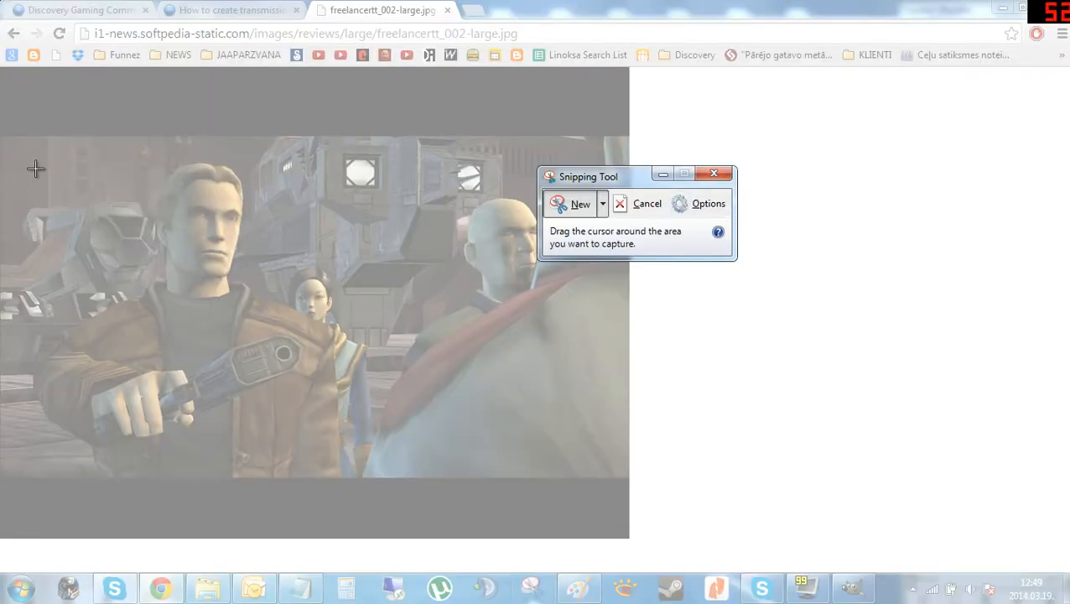
{"action": "left_click_drag", "start_coordinate": [25, 160], "coordinate": [344, 476]}
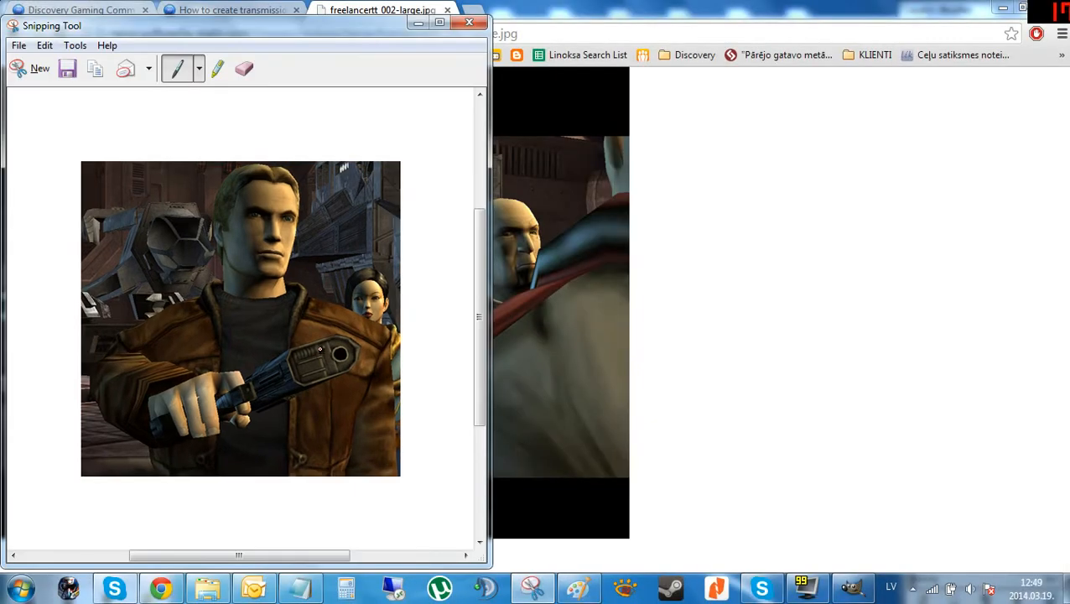
{"action": "left_click", "coordinate": [468, 22]}
Paste the snip into the GIMP image and turn it into a new layer.
{"action": "left_click", "coordinate": [851, 586]}
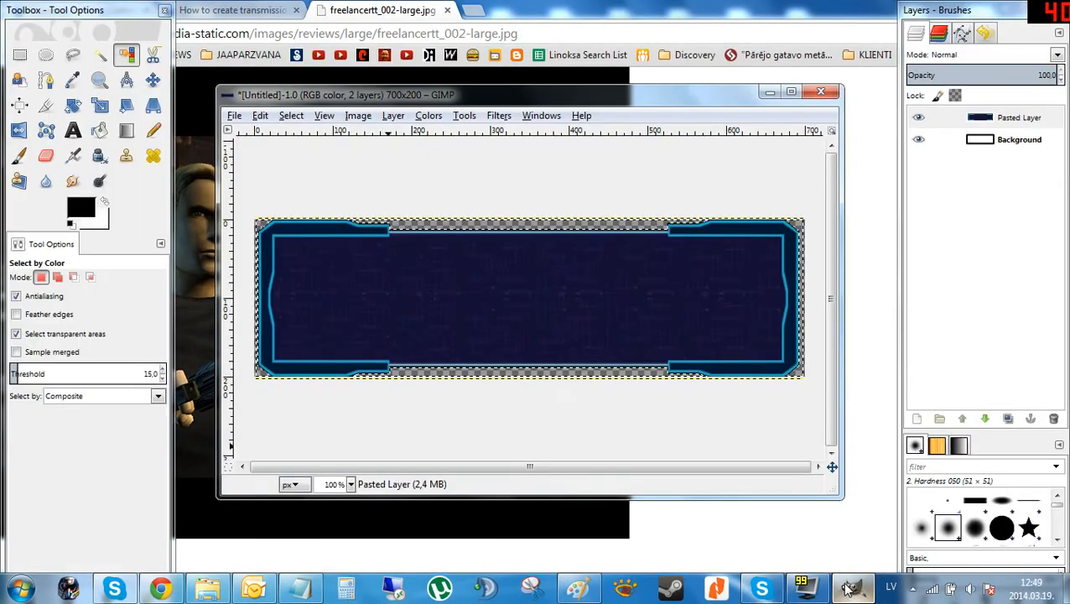
{"action": "key", "text": "ctrl+v"}
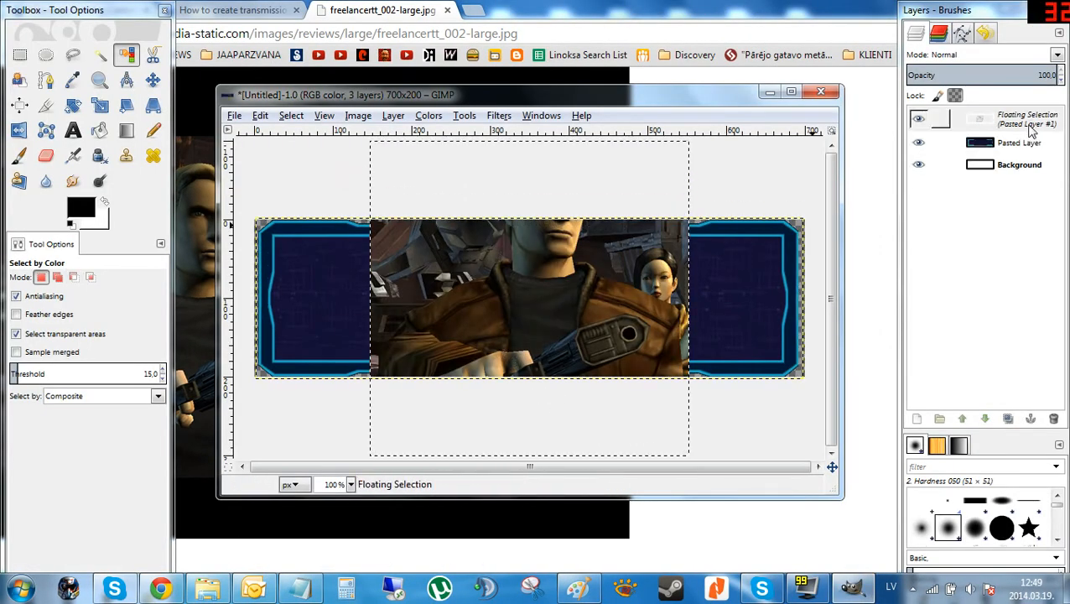
{"action": "right_click", "coordinate": [1025, 124]}
{"action": "left_click", "coordinate": [958, 164]}
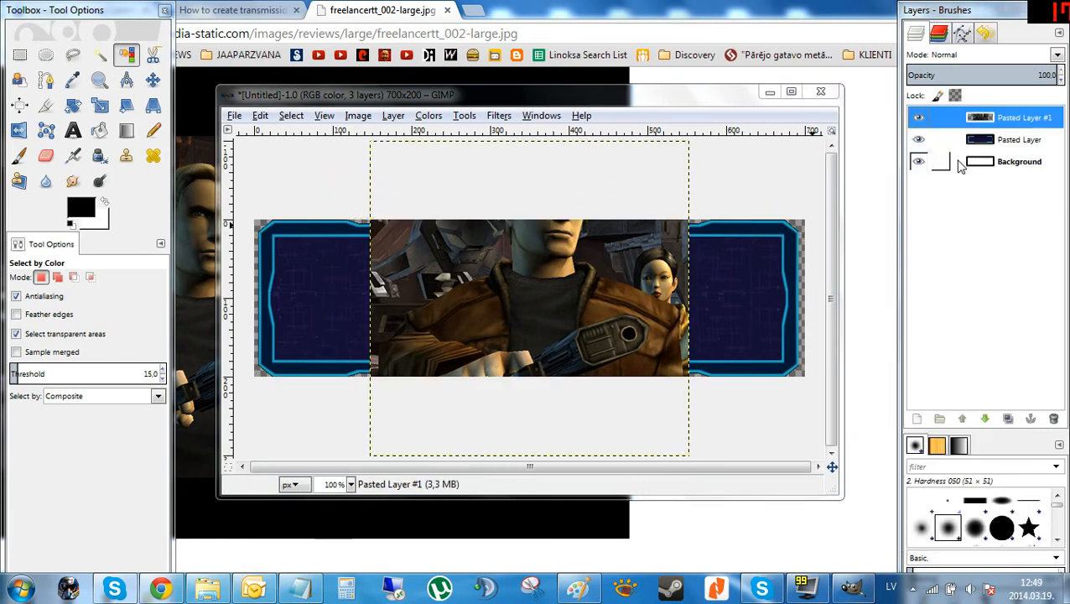
Scale the pasted portrait layer down to about 146 × 144 px and place it inside the frame's left panel.
{"action": "left_click", "coordinate": [101, 106]}
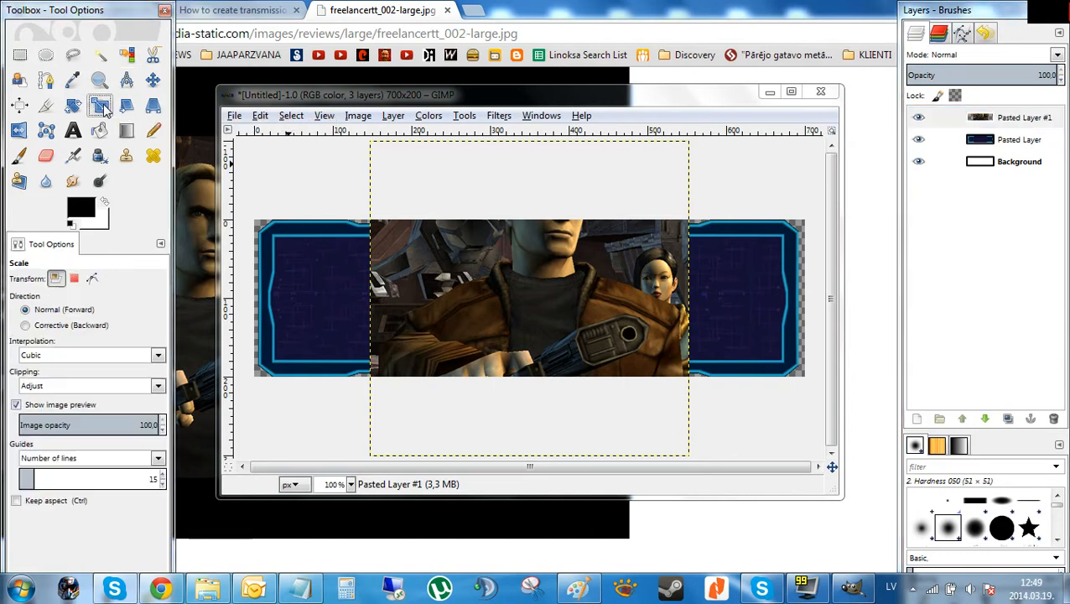
{"action": "left_click", "coordinate": [445, 300]}
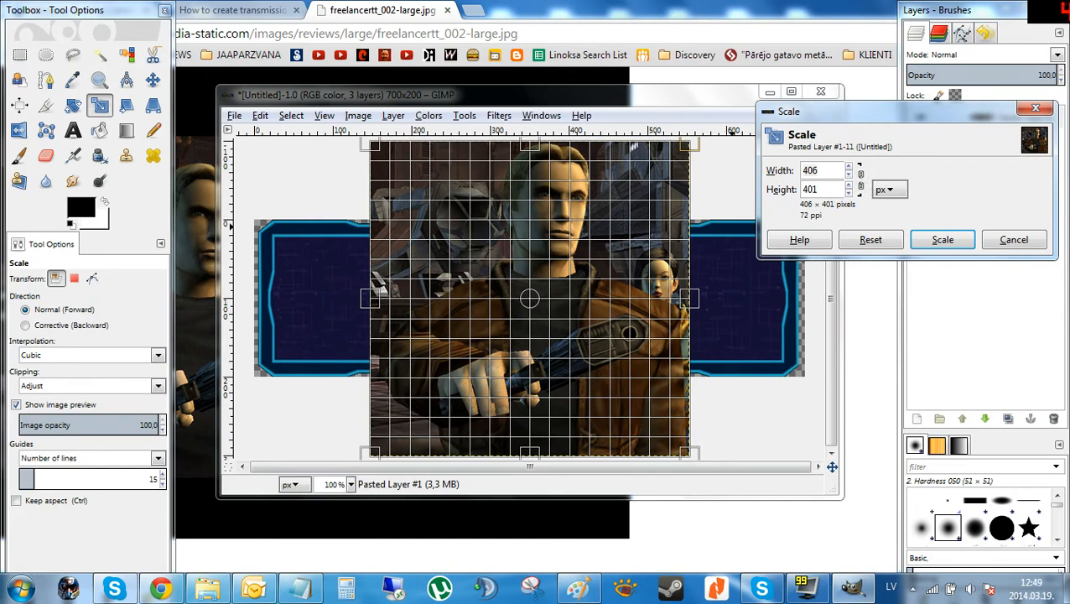
{"action": "left_click_drag", "start_coordinate": [600, 393], "coordinate": [547, 362]}
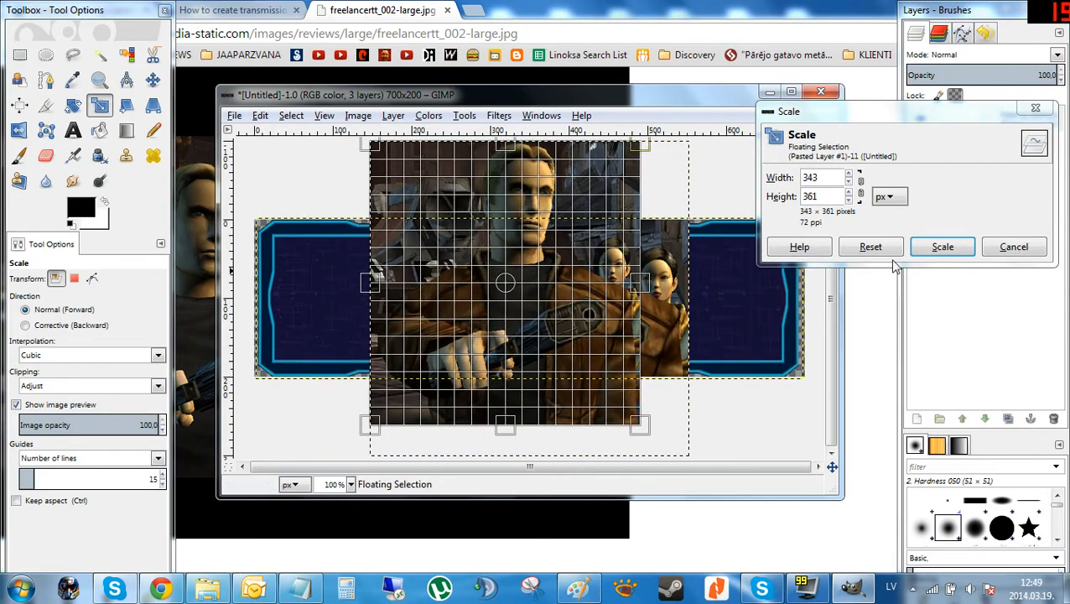
{"action": "left_click", "coordinate": [872, 247]}
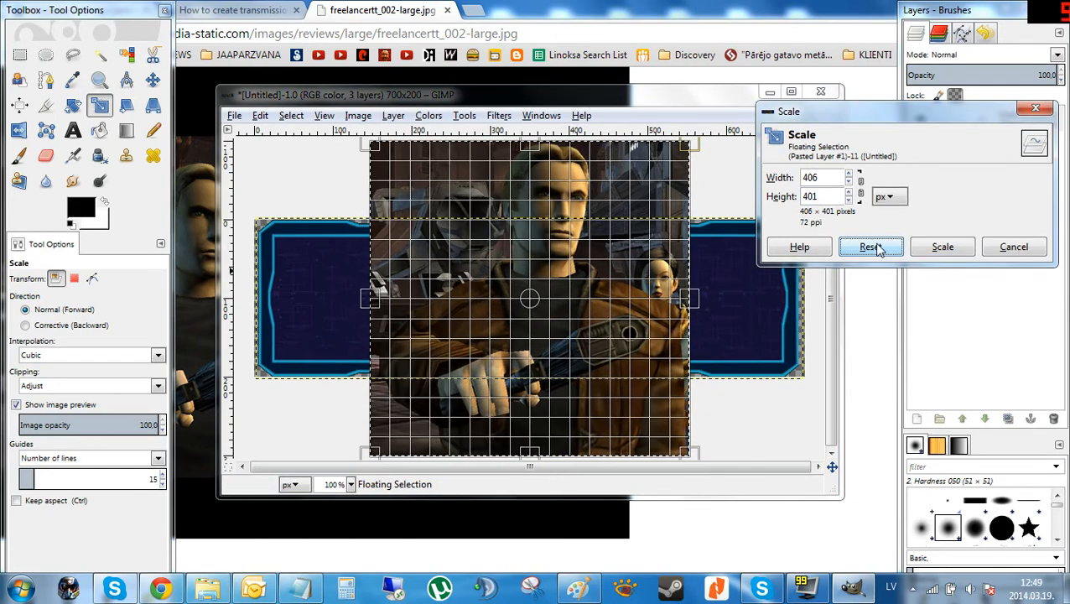
{"action": "left_click_drag", "start_coordinate": [961, 115], "coordinate": [969, 225]}
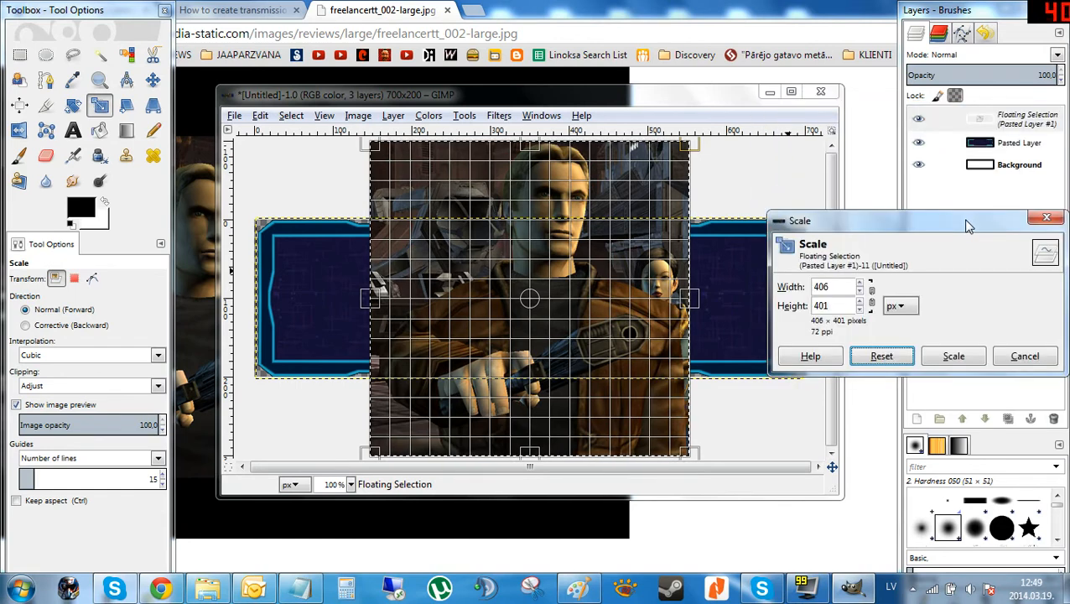
{"action": "right_click", "coordinate": [985, 126]}
{"action": "left_click", "coordinate": [943, 156]}
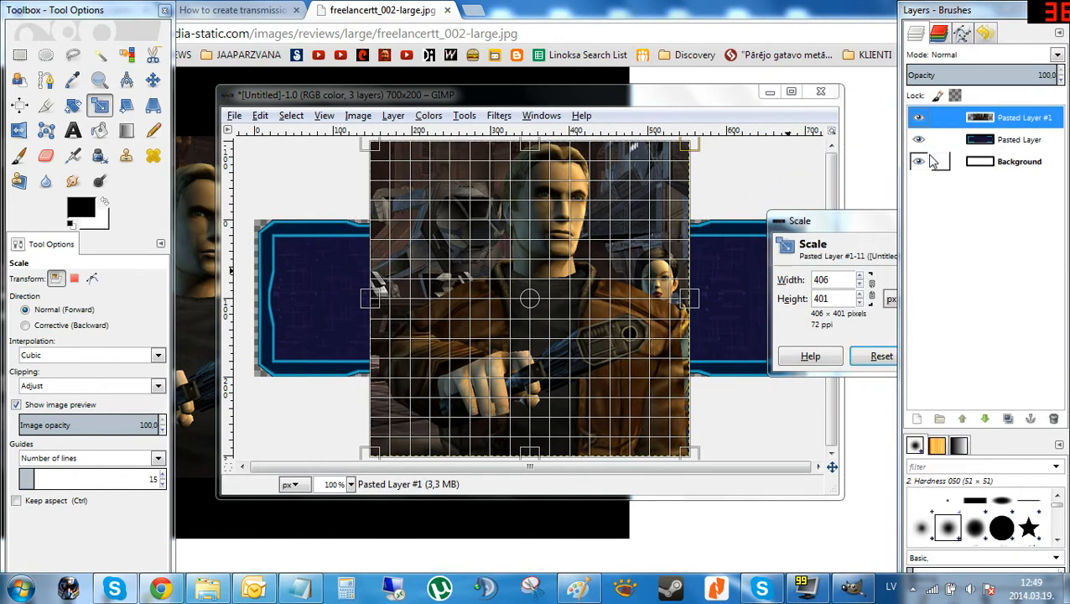
{"action": "left_click_drag", "start_coordinate": [872, 233], "coordinate": [729, 172]}
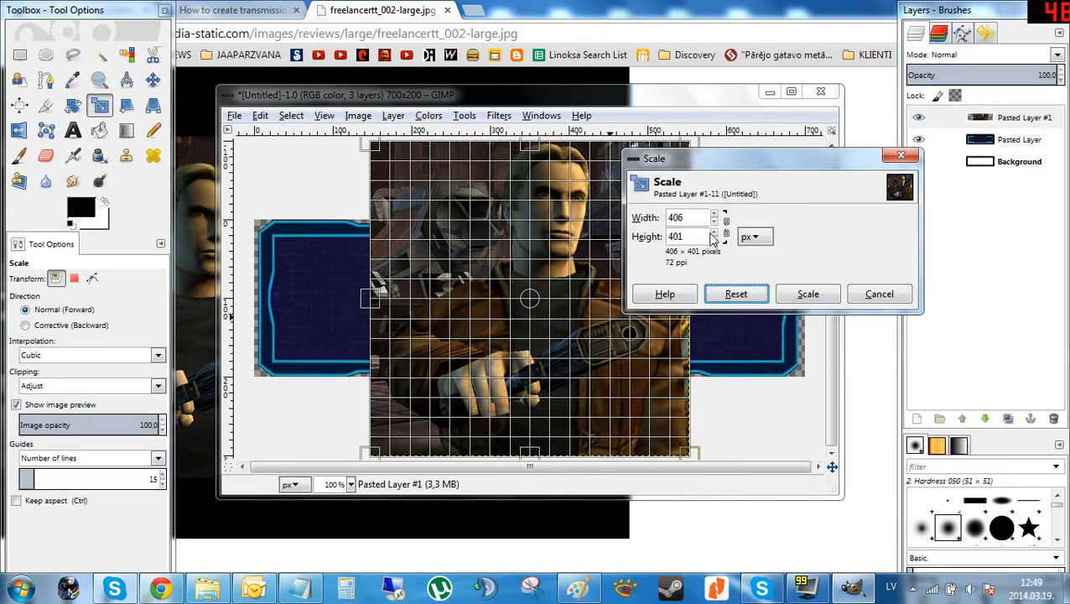
{"action": "left_click_drag", "start_coordinate": [604, 424], "coordinate": [354, 297]}
{"action": "left_click_drag", "start_coordinate": [401, 342], "coordinate": [350, 307]}
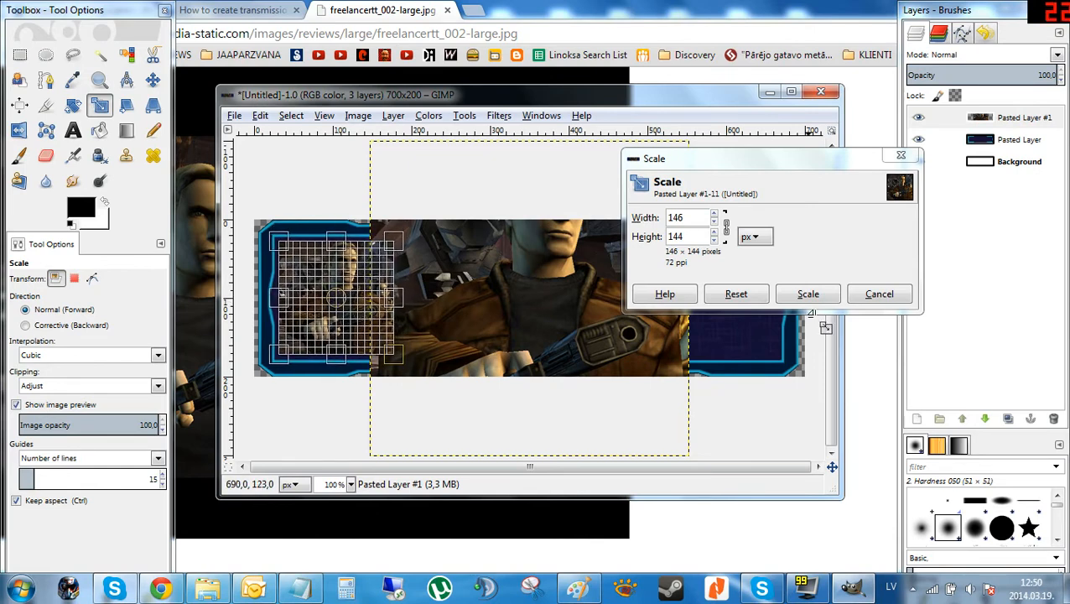
{"action": "left_click", "coordinate": [803, 295]}
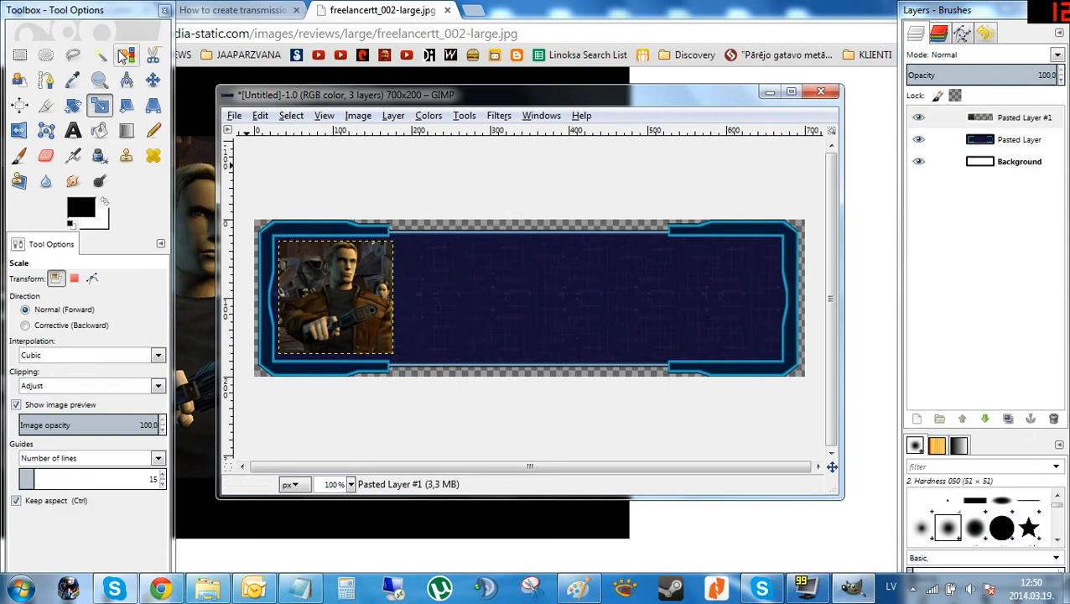
Try erasing a stroke on the frame layer with the Eraser, then undo it.
{"action": "left_click", "coordinate": [46, 155]}
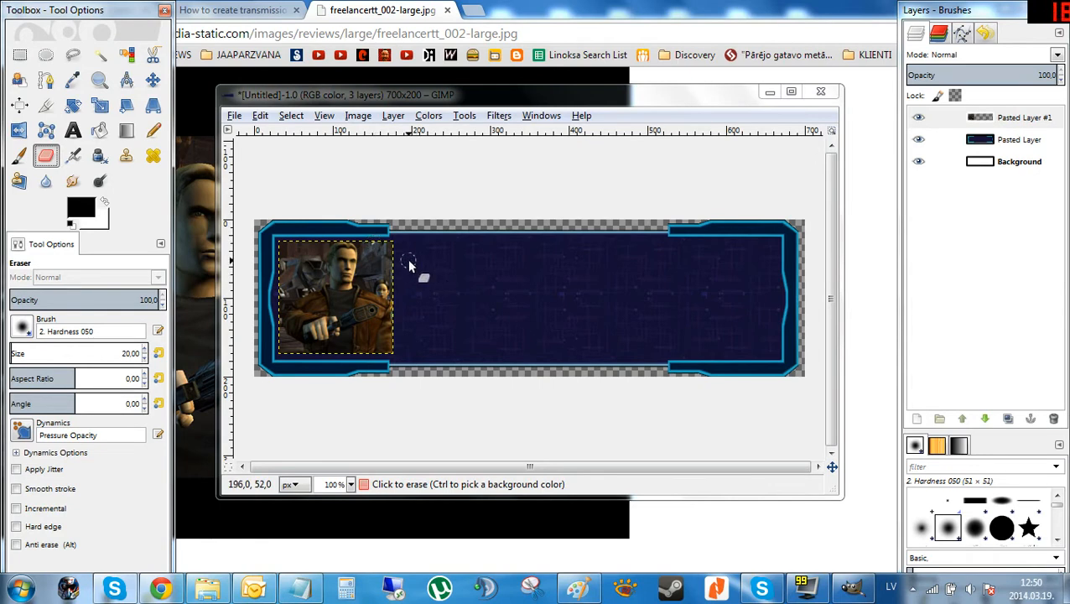
{"action": "scroll", "coordinate": [313, 267], "scroll_direction": "up", "scroll_amount": 3, "text": "ctrl"}
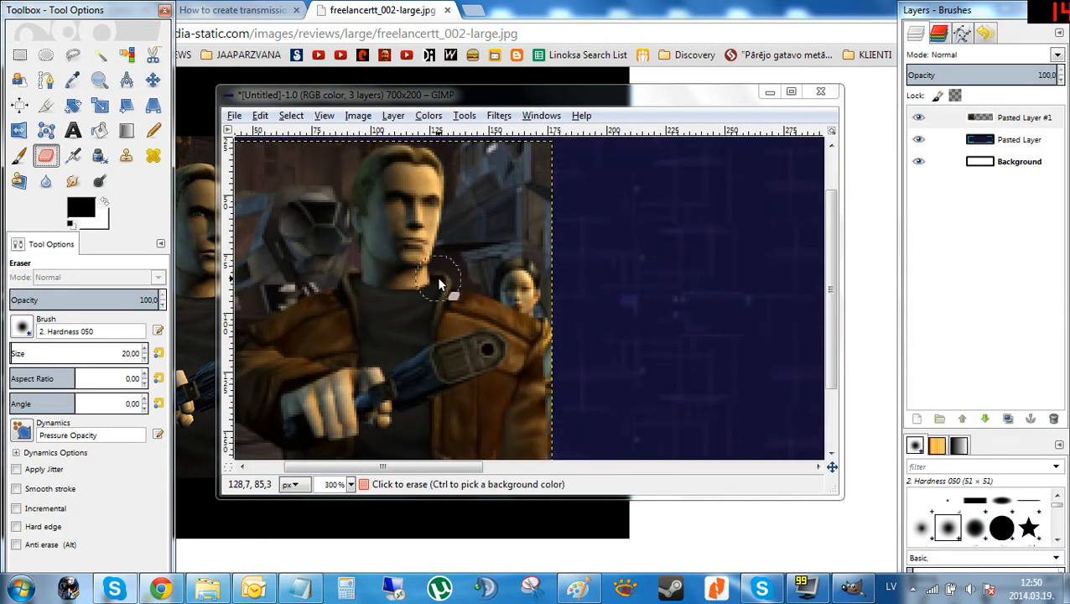
{"action": "scroll", "coordinate": [482, 356], "scroll_direction": "down", "scroll_amount": 3}
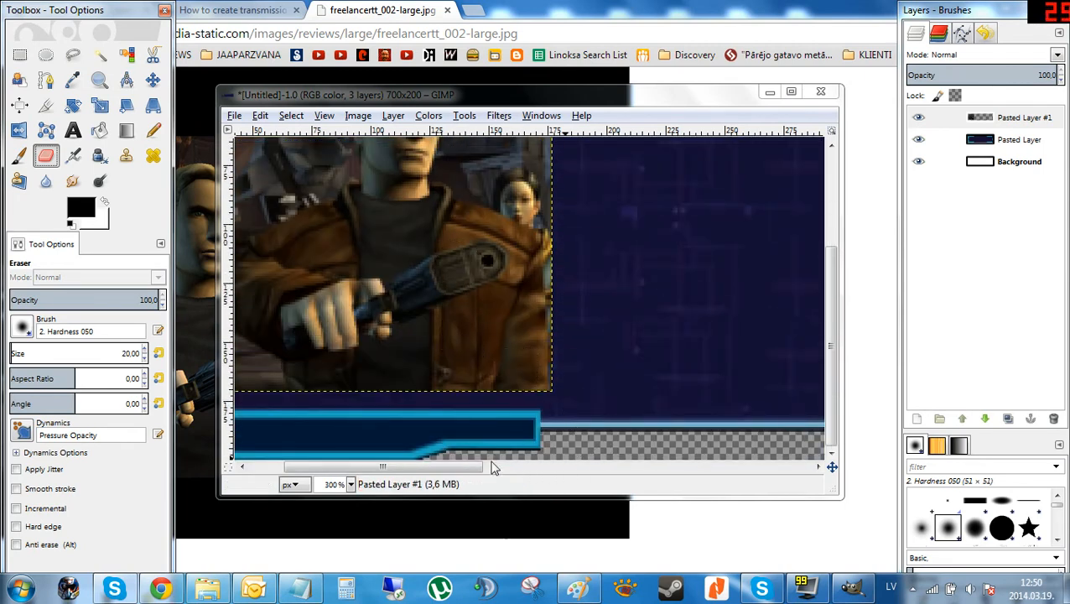
{"action": "left_click_drag", "start_coordinate": [442, 470], "coordinate": [400, 470]}
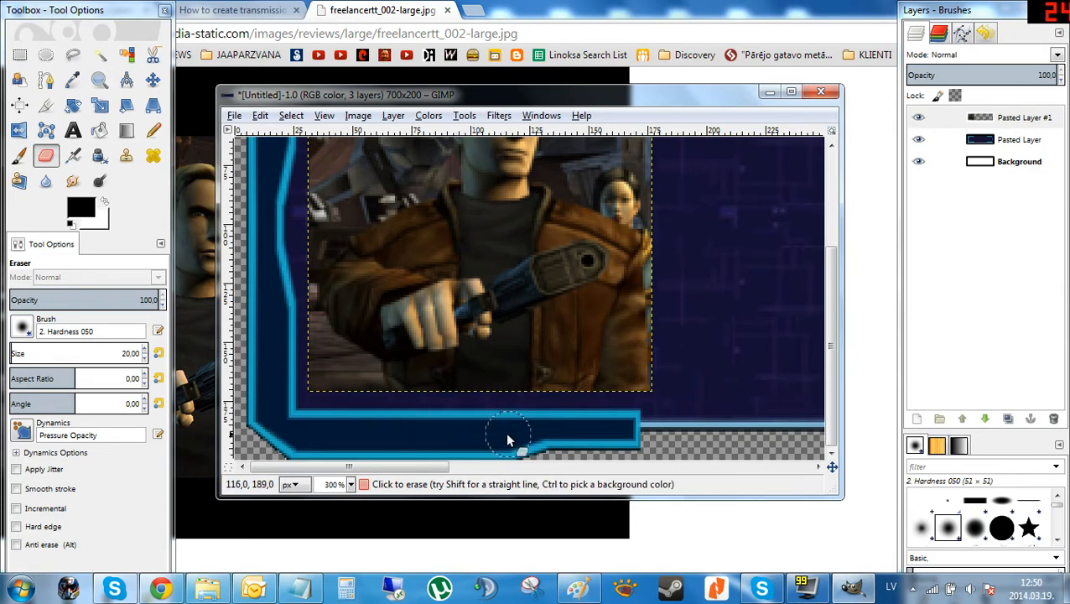
{"action": "left_click", "coordinate": [990, 144]}
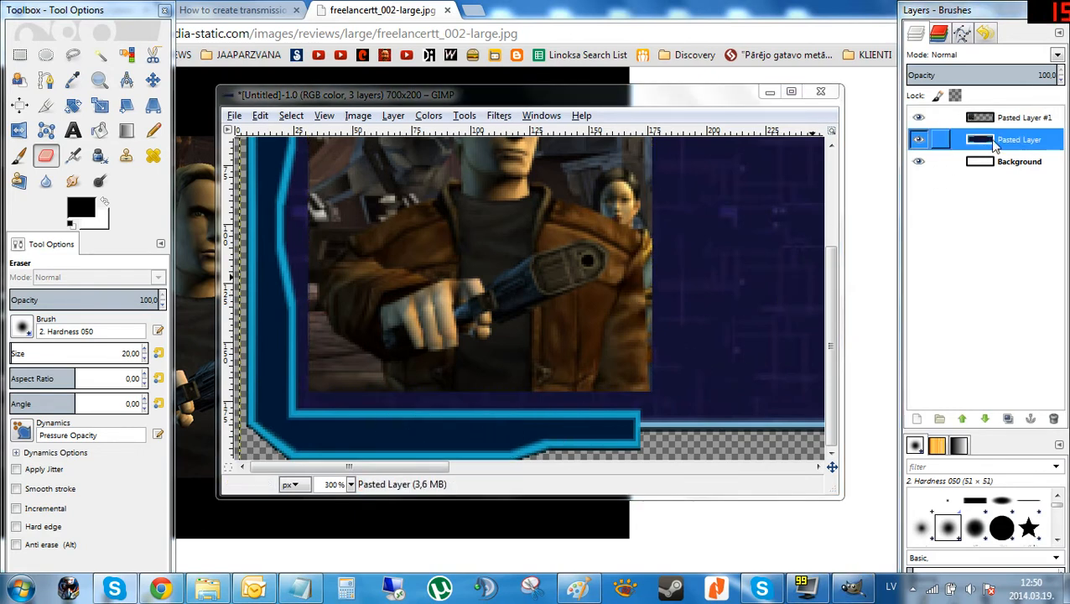
{"action": "mouse_move", "coordinate": [757, 312]}
{"action": "left_mouse_down"}
{"action": "mouse_move", "coordinate": [748, 242]}
{"action": "mouse_move", "coordinate": [732, 231]}
{"action": "mouse_move", "coordinate": [765, 247]}
{"action": "mouse_move", "coordinate": [734, 349]}
{"action": "mouse_move", "coordinate": [599, 442]}
{"action": "left_mouse_up"}
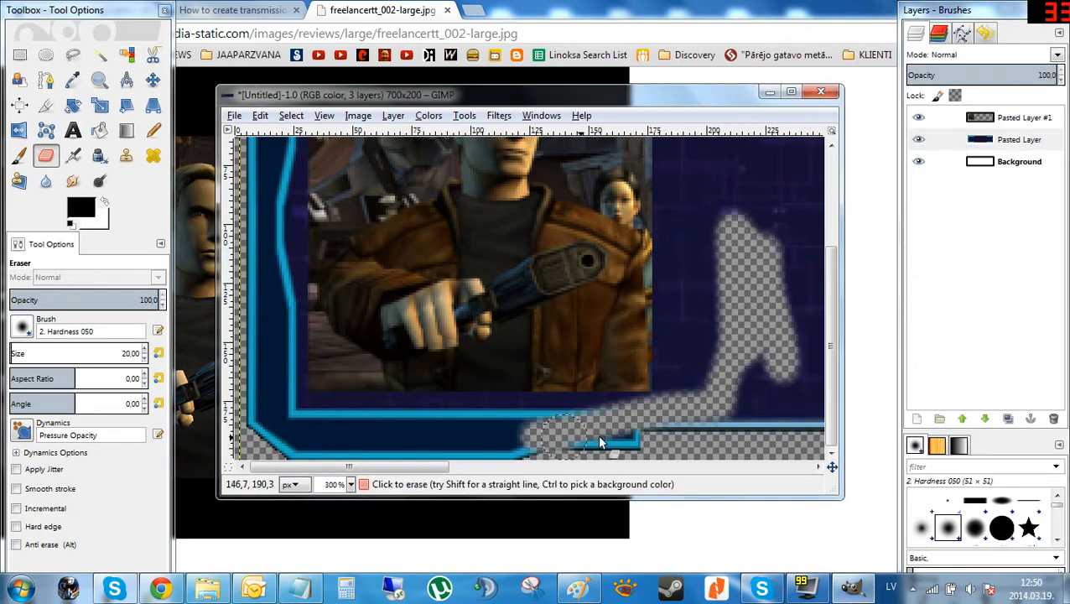
{"action": "key", "text": "ctrl+z"}
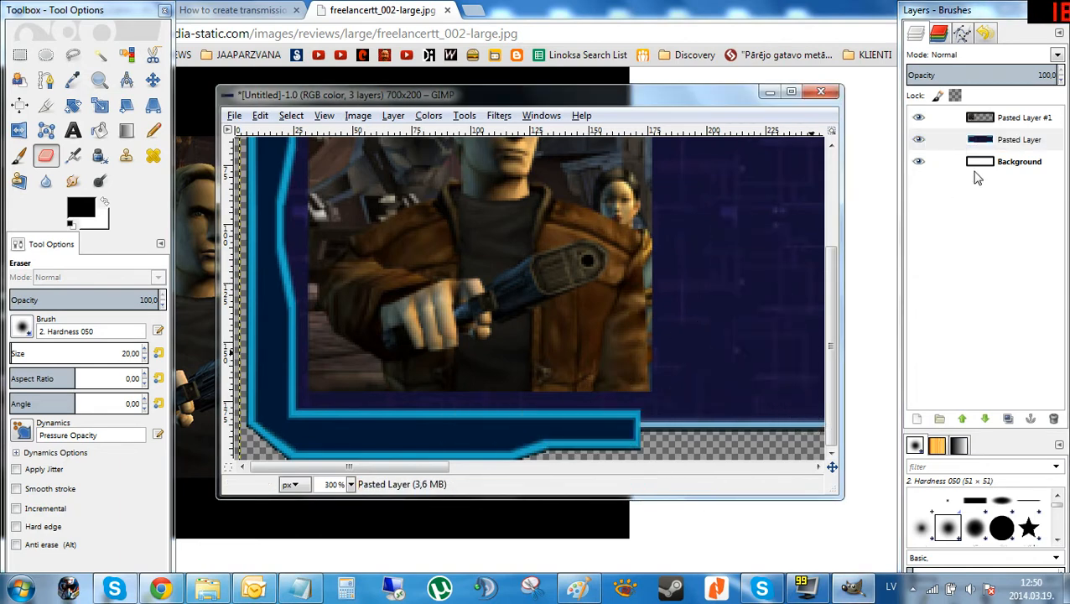
Set the eraser size to 10 and erase the background at the portrait's lower-left edge on the portrait layer.
{"action": "left_click", "coordinate": [997, 122]}
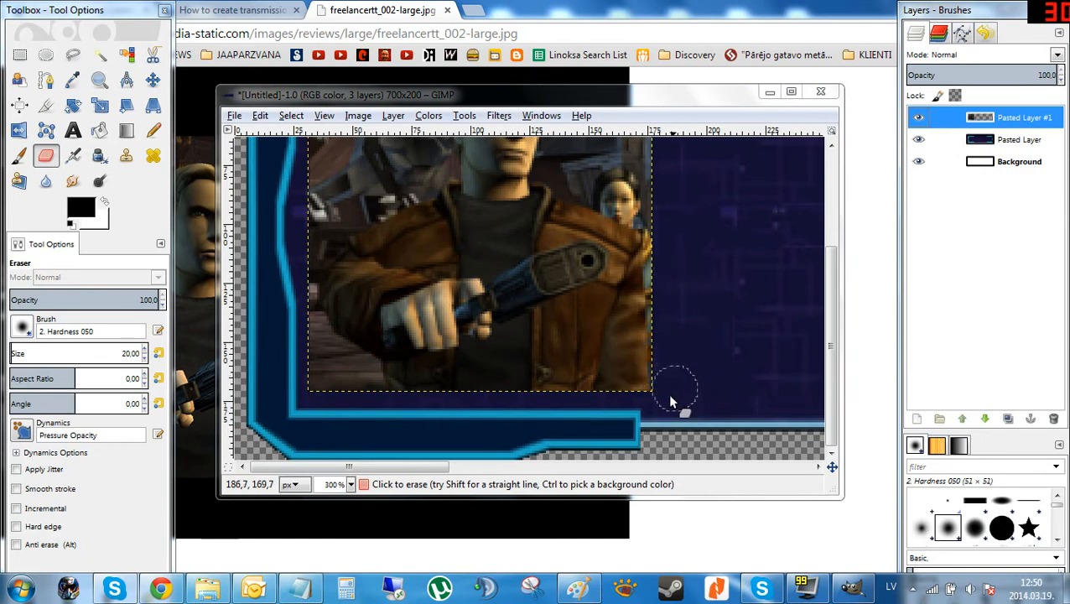
{"action": "scroll", "coordinate": [671, 377], "scroll_direction": "up", "scroll_amount": 4}
{"action": "scroll", "coordinate": [677, 372], "scroll_direction": "down", "scroll_amount": 4}
{"action": "mouse_move", "coordinate": [351, 340]}
{"action": "left_mouse_down"}
{"action": "mouse_move", "coordinate": [295, 326]}
{"action": "mouse_move", "coordinate": [318, 369]}
{"action": "left_mouse_up"}
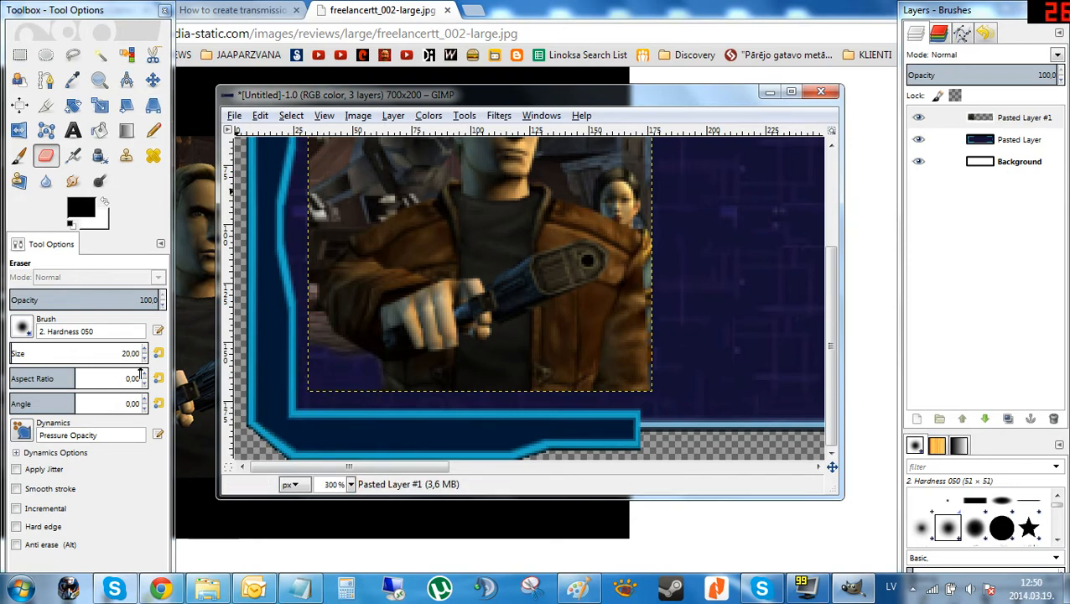
{"action": "left_click", "coordinate": [127, 353]}
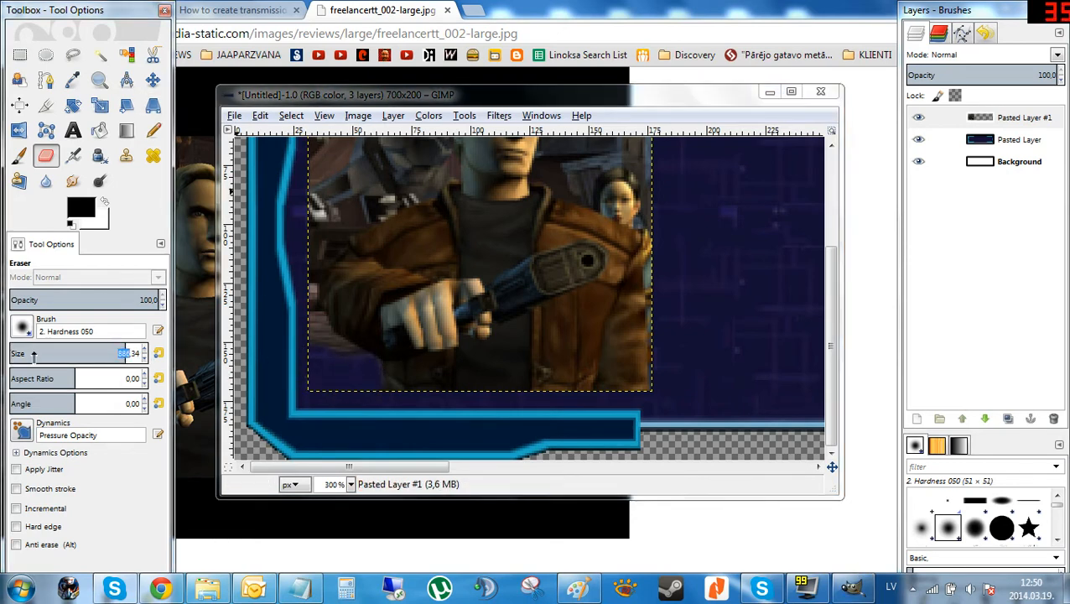
{"action": "left_click_drag", "start_coordinate": [34, 356], "coordinate": [4, 357]}
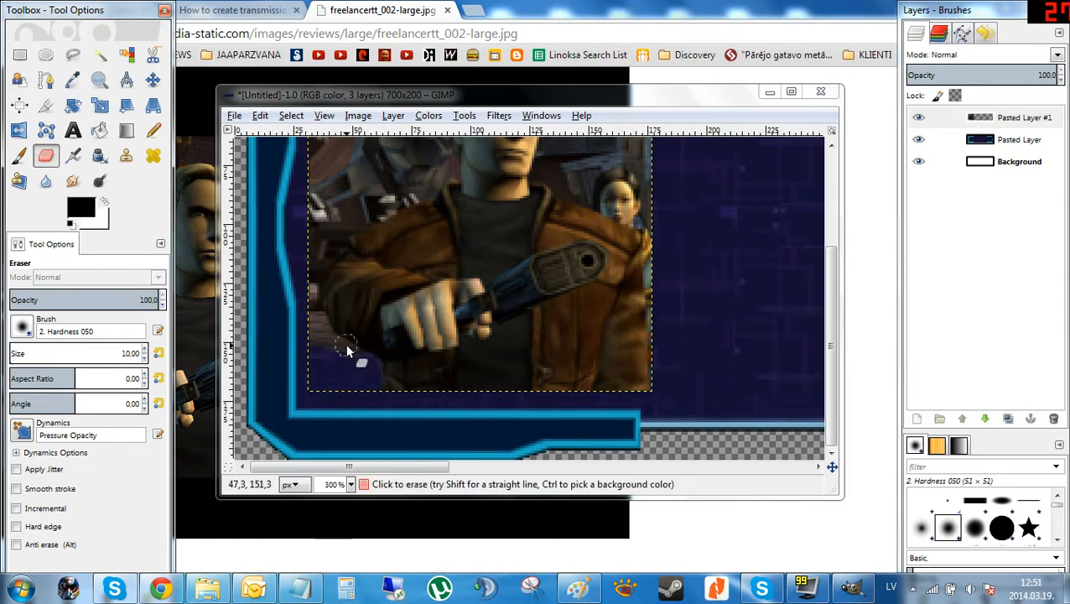
{"action": "left_click", "coordinate": [373, 390]}
{"action": "mouse_move", "coordinate": [373, 390]}
{"action": "left_mouse_down"}
{"action": "mouse_move", "coordinate": [369, 365]}
{"action": "mouse_move", "coordinate": [377, 374]}
{"action": "mouse_move", "coordinate": [304, 333]}
{"action": "left_mouse_up"}
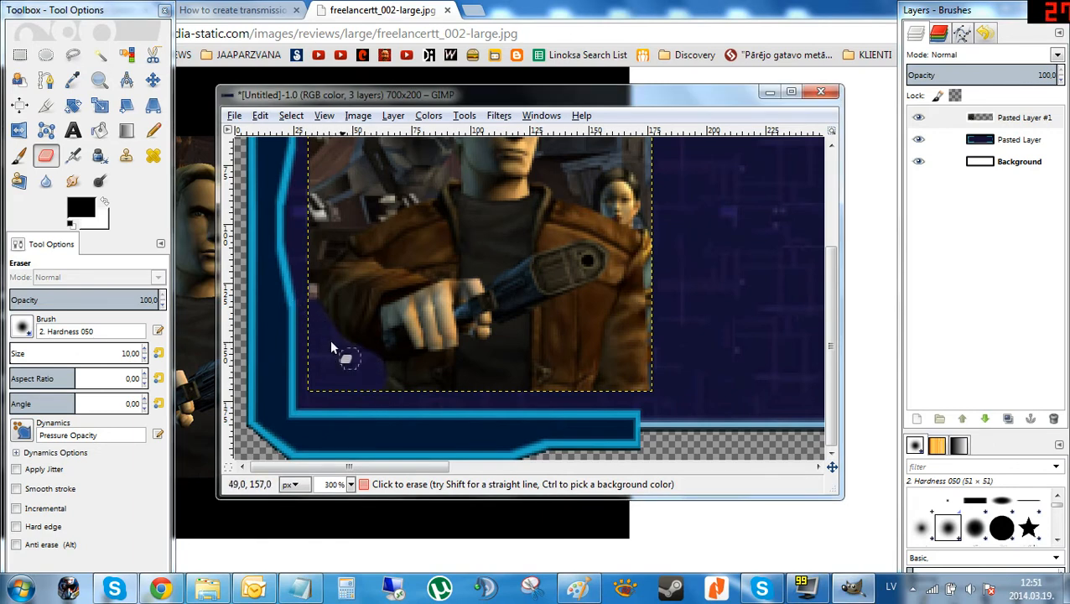
Erase the screenshot background around Trent's head and shoulder so the frame's blue panel shows through.
{"action": "scroll", "coordinate": [331, 347], "scroll_direction": "up", "scroll_amount": 3, "text": "ctrl"}
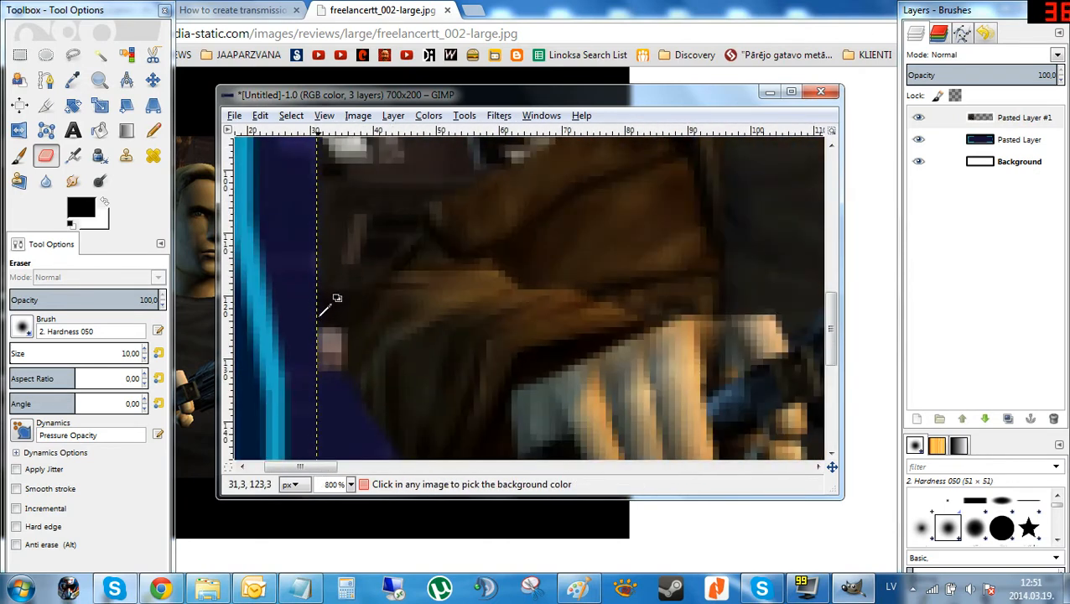
{"action": "scroll", "coordinate": [318, 323], "scroll_direction": "down", "scroll_amount": 1, "text": "ctrl"}
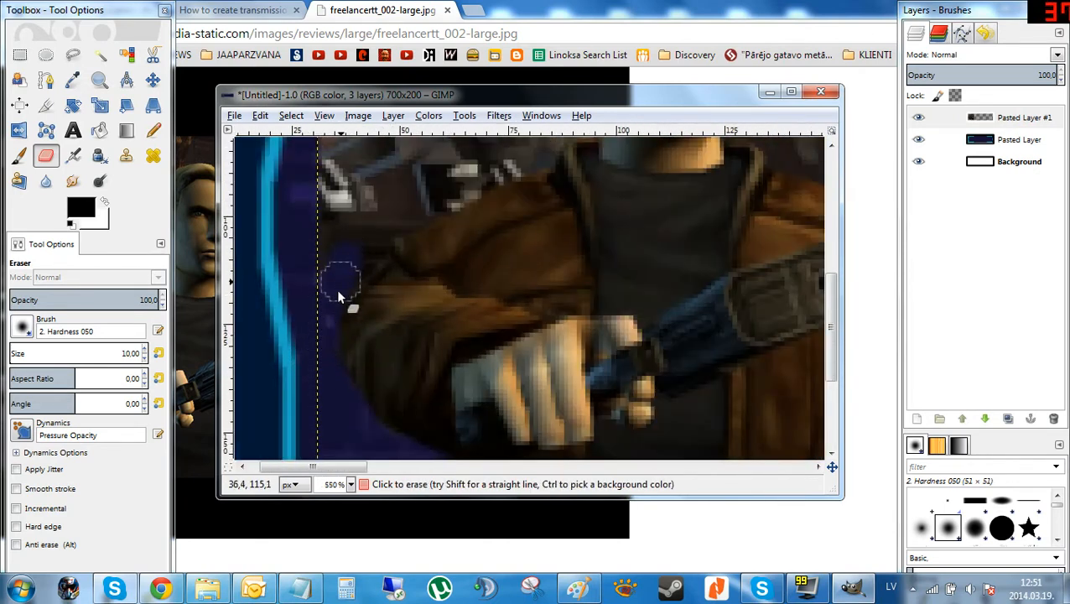
{"action": "scroll", "coordinate": [379, 229], "scroll_direction": "up", "scroll_amount": 4}
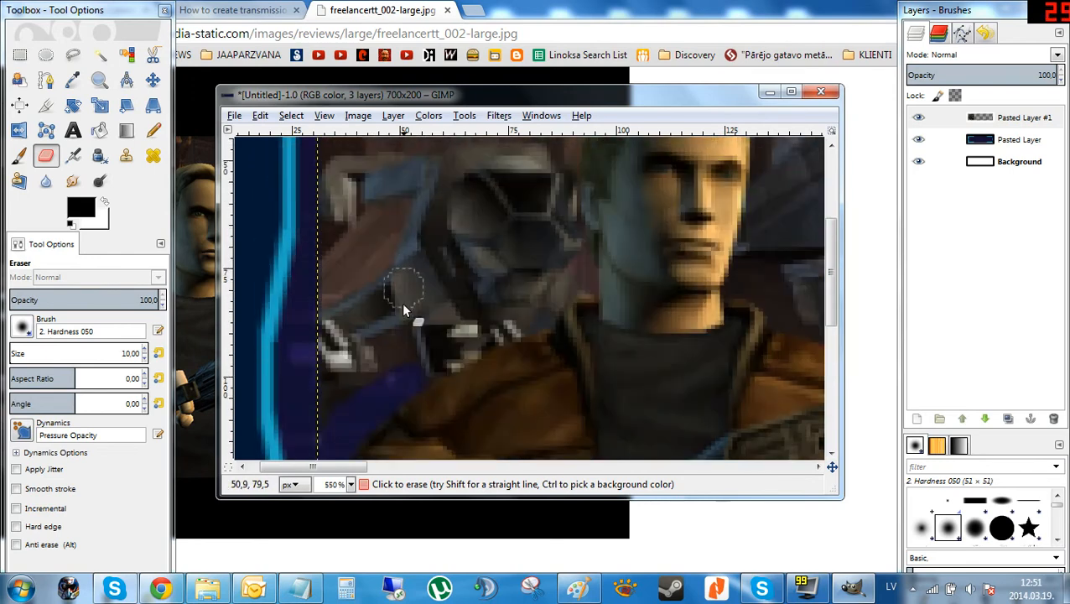
{"action": "mouse_move", "coordinate": [341, 333]}
{"action": "left_mouse_down"}
{"action": "mouse_move", "coordinate": [328, 434]}
{"action": "mouse_move", "coordinate": [309, 432]}
{"action": "mouse_move", "coordinate": [354, 384]}
{"action": "mouse_move", "coordinate": [417, 362]}
{"action": "mouse_move", "coordinate": [412, 378]}
{"action": "mouse_move", "coordinate": [464, 342]}
{"action": "mouse_move", "coordinate": [408, 387]}
{"action": "left_mouse_up"}
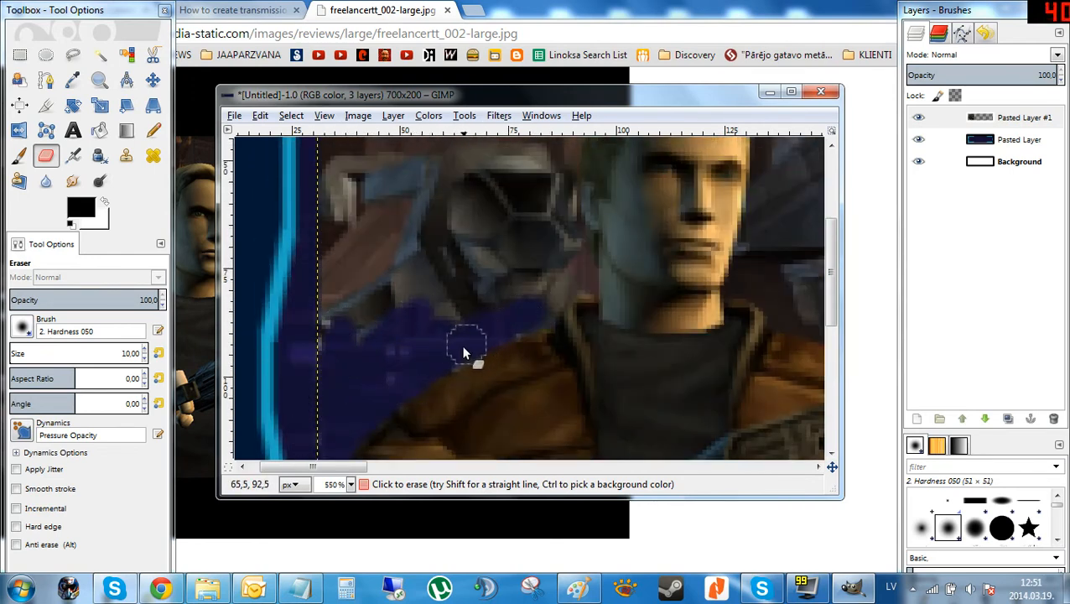
{"action": "mouse_move", "coordinate": [524, 312]}
{"action": "left_mouse_down"}
{"action": "mouse_move", "coordinate": [580, 277]}
{"action": "mouse_move", "coordinate": [552, 290]}
{"action": "mouse_move", "coordinate": [539, 314]}
{"action": "mouse_move", "coordinate": [527, 315]}
{"action": "mouse_move", "coordinate": [526, 272]}
{"action": "mouse_move", "coordinate": [450, 270]}
{"action": "mouse_move", "coordinate": [416, 295]}
{"action": "mouse_move", "coordinate": [442, 334]}
{"action": "mouse_move", "coordinate": [425, 312]}
{"action": "mouse_move", "coordinate": [460, 298]}
{"action": "left_mouse_up"}
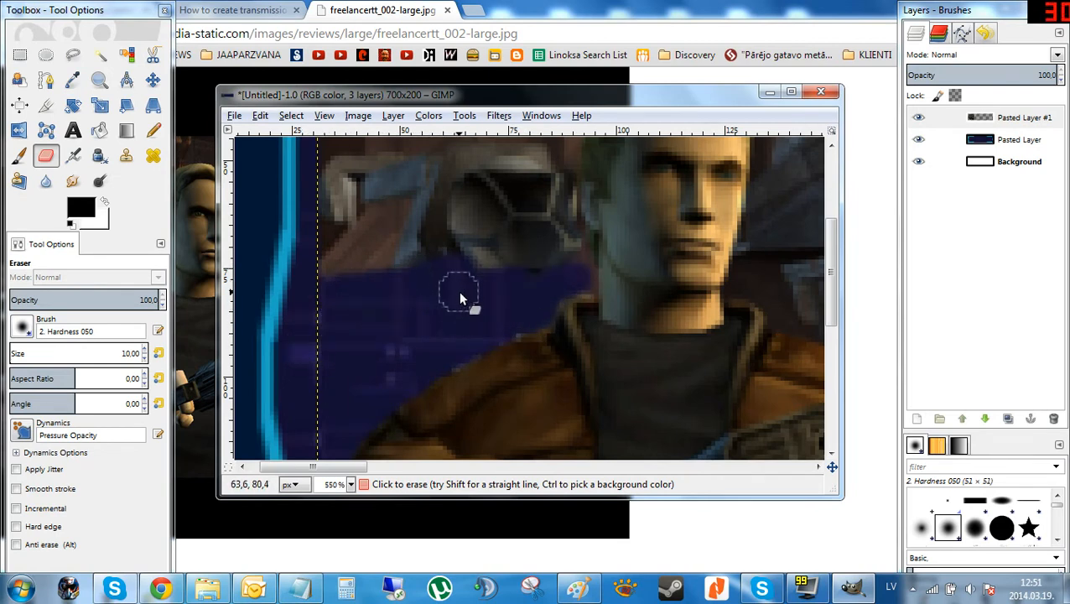
{"action": "scroll", "coordinate": [459, 298], "scroll_direction": "up", "scroll_amount": 2}
{"action": "mouse_move", "coordinate": [406, 351]}
{"action": "left_mouse_down"}
{"action": "mouse_move", "coordinate": [379, 298]}
{"action": "mouse_move", "coordinate": [374, 347]}
{"action": "mouse_move", "coordinate": [379, 289]}
{"action": "mouse_move", "coordinate": [401, 270]}
{"action": "left_mouse_up"}
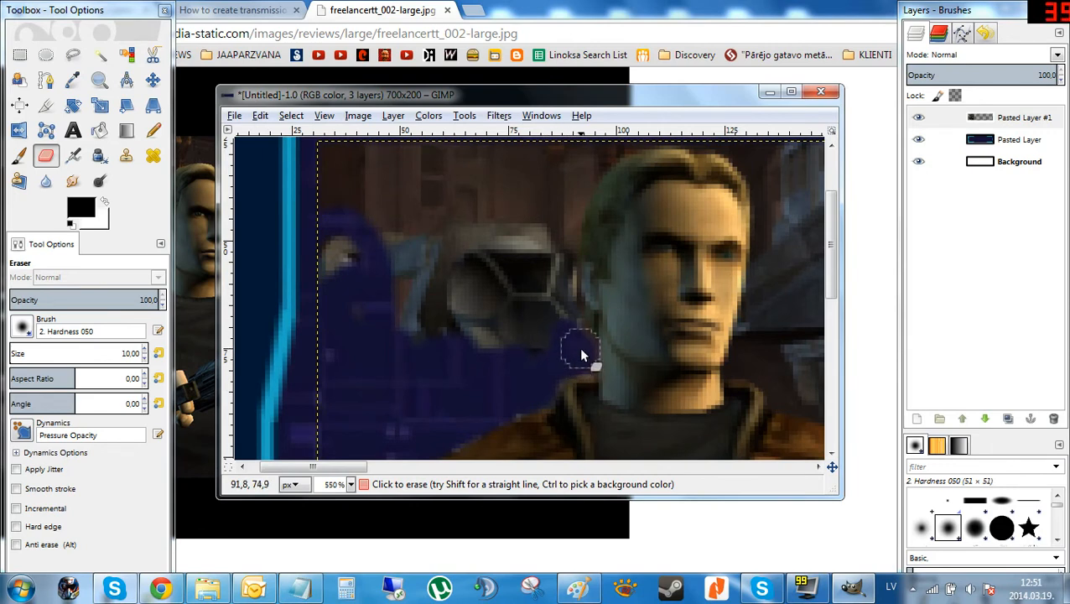
{"action": "left_click_drag", "start_coordinate": [565, 322], "coordinate": [562, 216]}
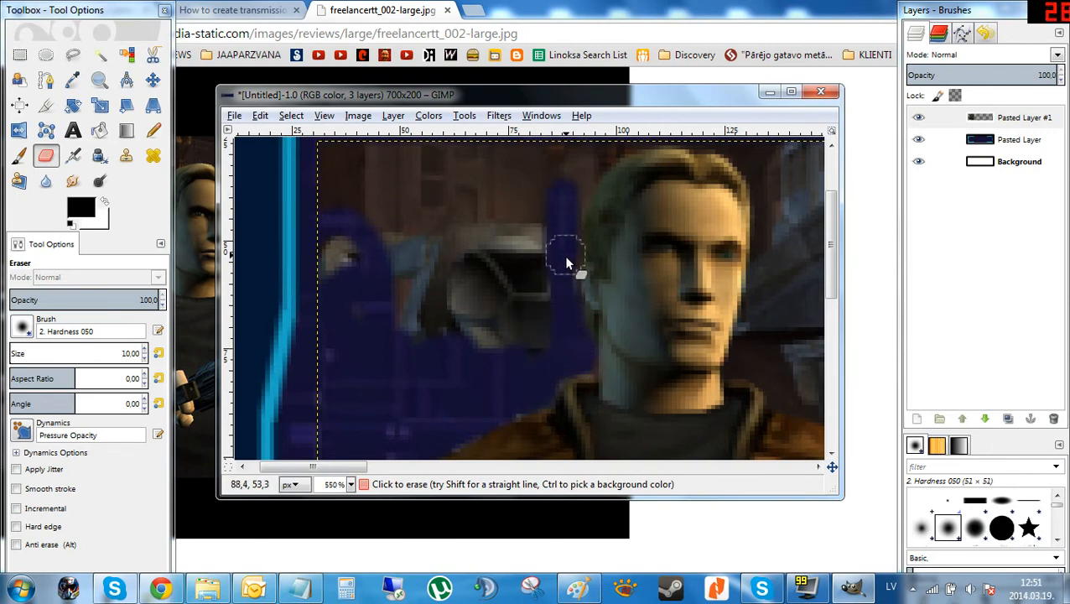
{"action": "mouse_move", "coordinate": [566, 264]}
{"action": "left_mouse_down"}
{"action": "mouse_move", "coordinate": [562, 304]}
{"action": "mouse_move", "coordinate": [502, 353]}
{"action": "mouse_move", "coordinate": [408, 318]}
{"action": "mouse_move", "coordinate": [400, 340]}
{"action": "mouse_move", "coordinate": [369, 313]}
{"action": "left_mouse_up"}
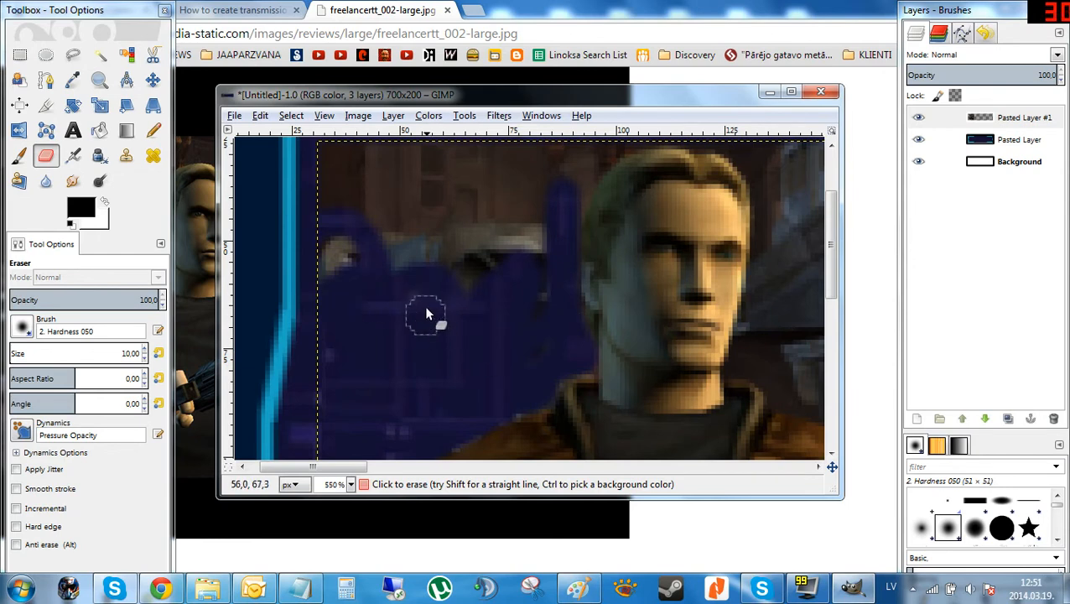
{"action": "scroll", "coordinate": [540, 291], "scroll_direction": "up", "scroll_amount": 2}
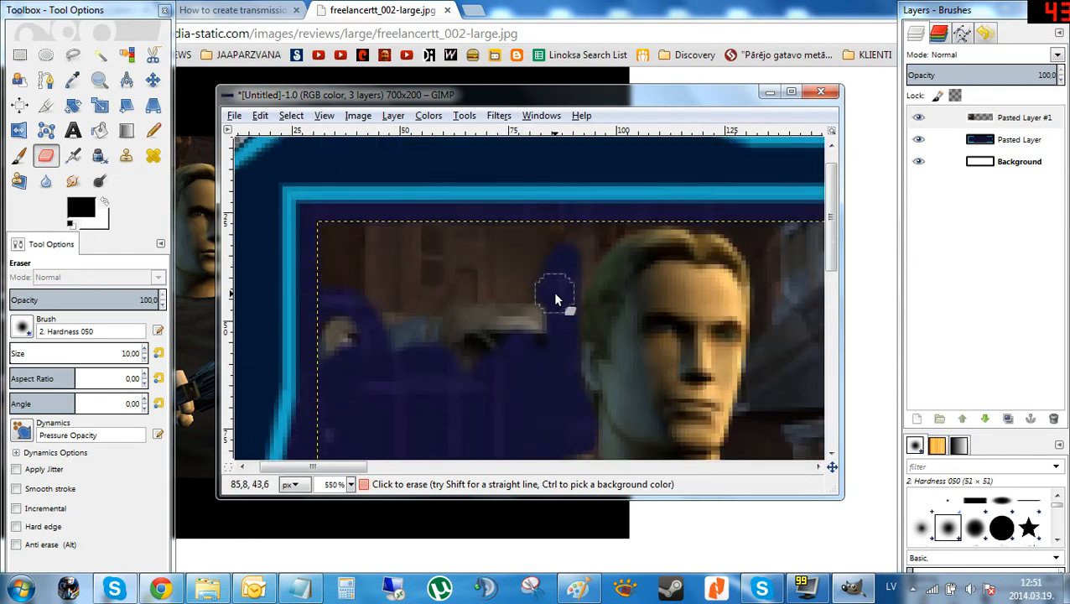
{"action": "left_click_drag", "start_coordinate": [557, 293], "coordinate": [574, 268]}
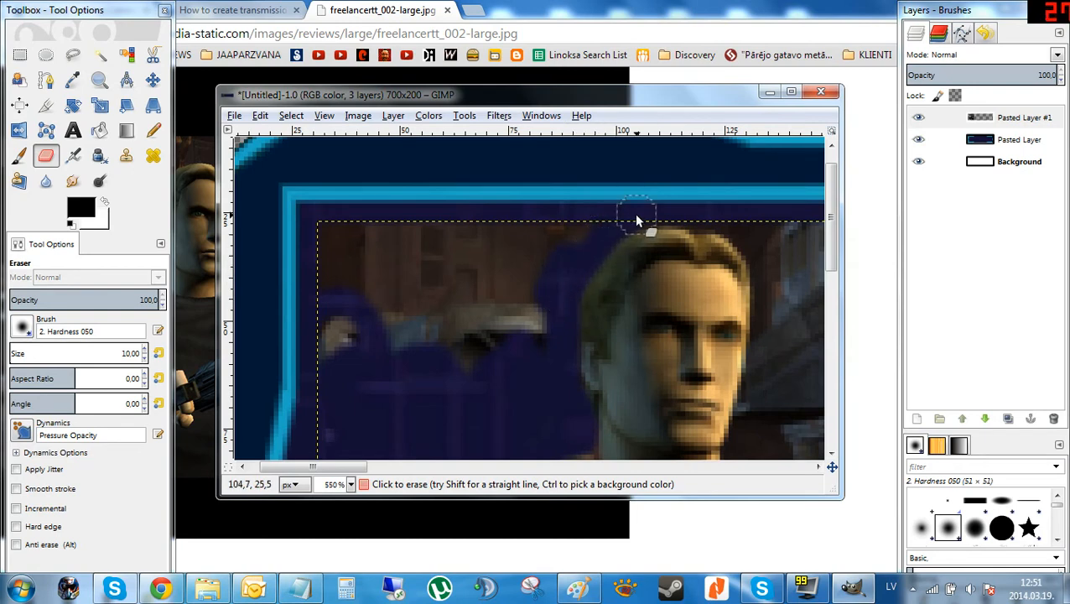
{"action": "mouse_move", "coordinate": [636, 215]}
{"action": "left_mouse_down"}
{"action": "mouse_move", "coordinate": [575, 229]}
{"action": "mouse_move", "coordinate": [641, 218]}
{"action": "left_mouse_up"}
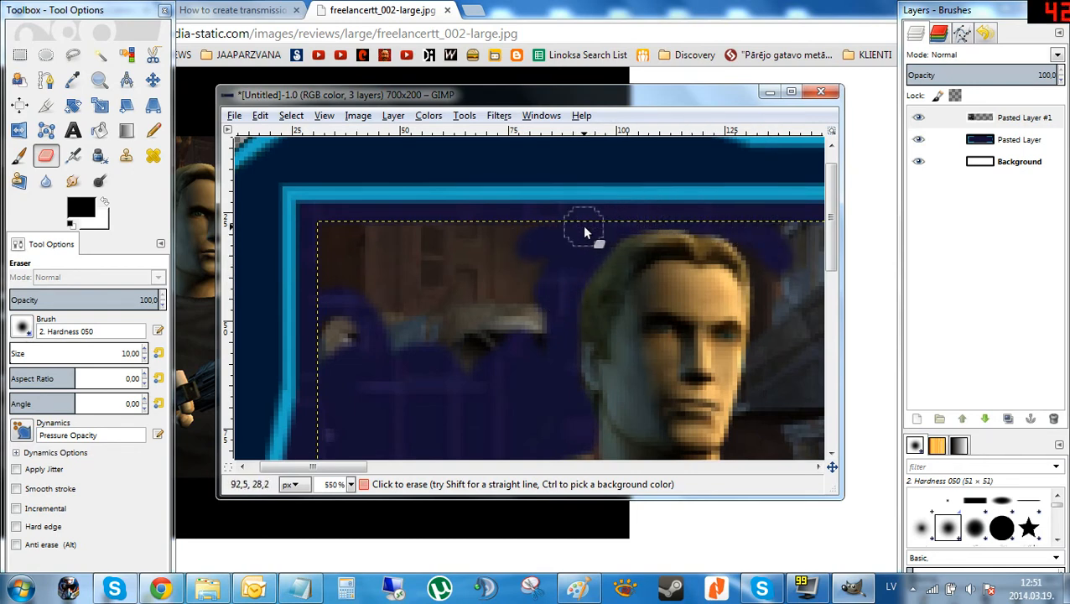
{"action": "scroll", "coordinate": [662, 223], "scroll_direction": "down", "scroll_amount": 3, "text": "ctrl"}
{"action": "scroll", "coordinate": [694, 248], "scroll_direction": "up", "scroll_amount": 3, "text": "ctrl"}
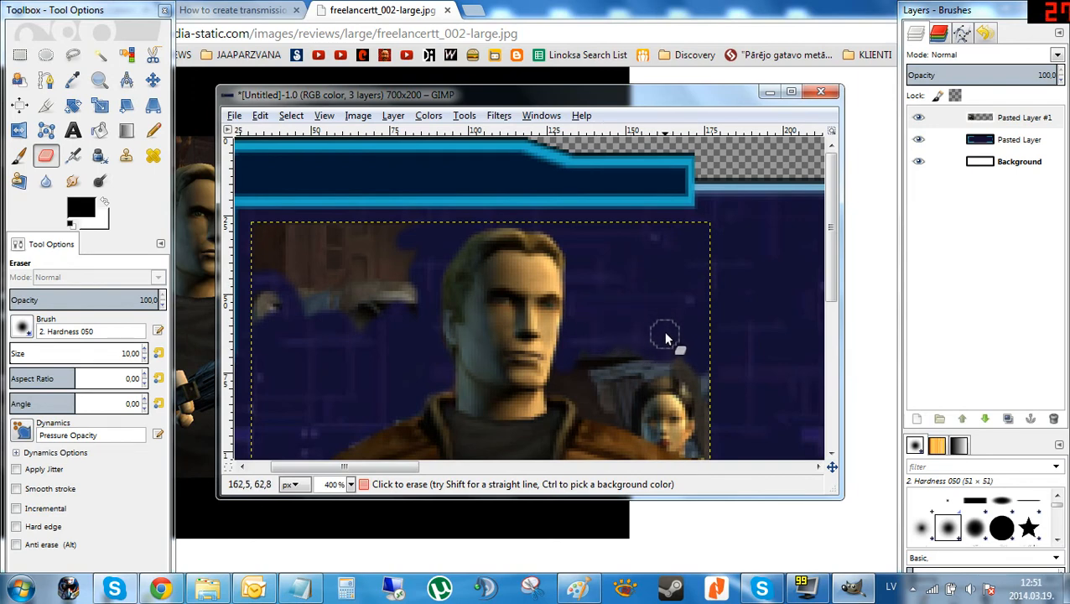
{"action": "scroll", "coordinate": [658, 319], "scroll_direction": "down", "scroll_amount": 5}
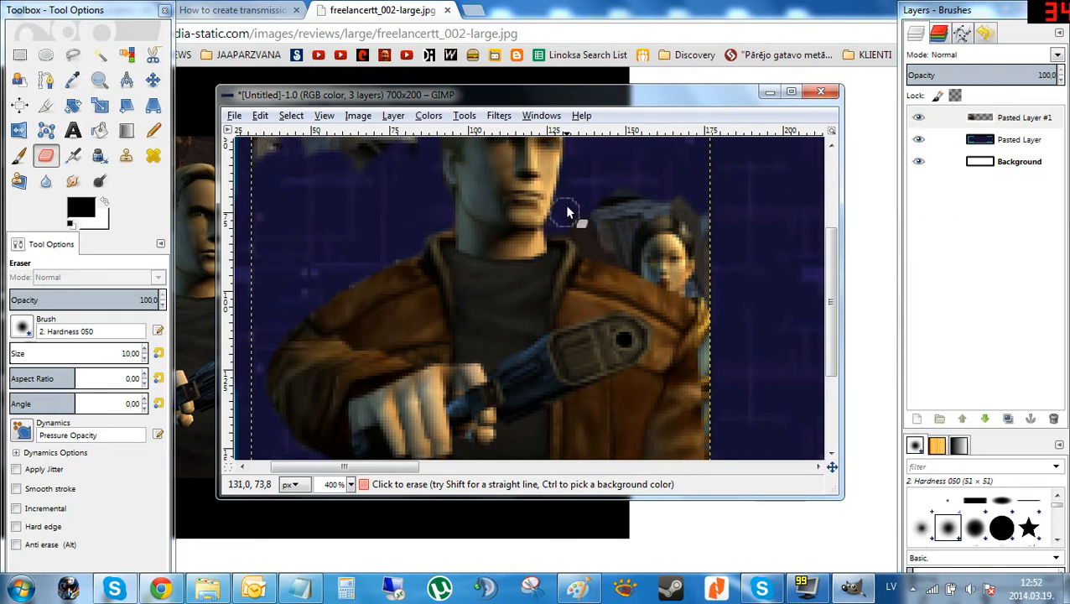
{"action": "key", "text": "ctrl"}
{"action": "scroll", "coordinate": [654, 184], "scroll_direction": "down", "scroll_amount": 5}
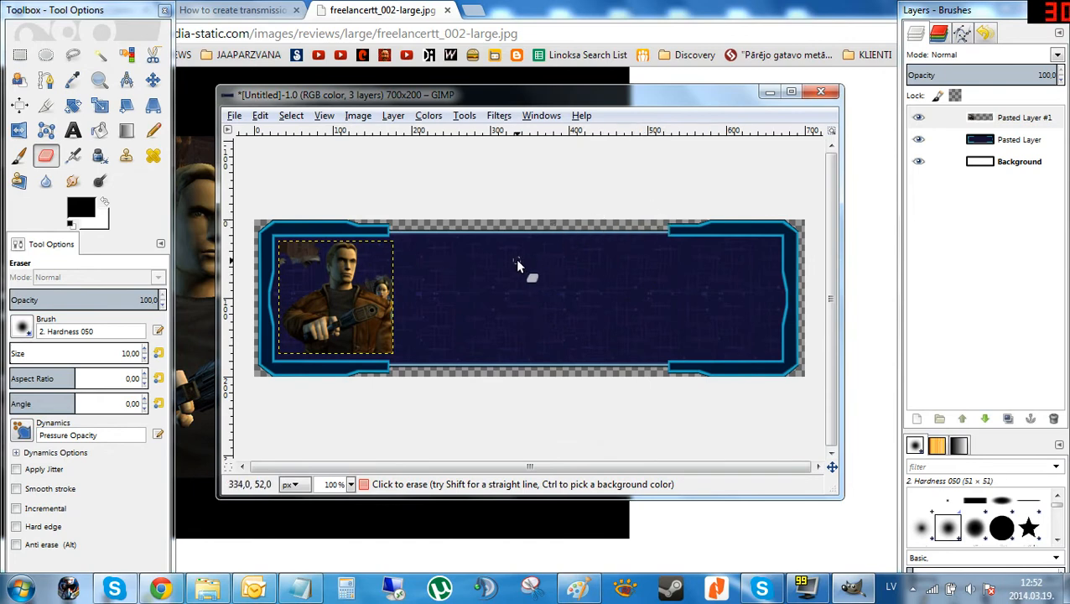
Zoom in and erase the leftover background to the left of Trent's head on the portrait layer.
{"action": "scroll", "coordinate": [277, 259], "scroll_direction": "up", "scroll_amount": 5}
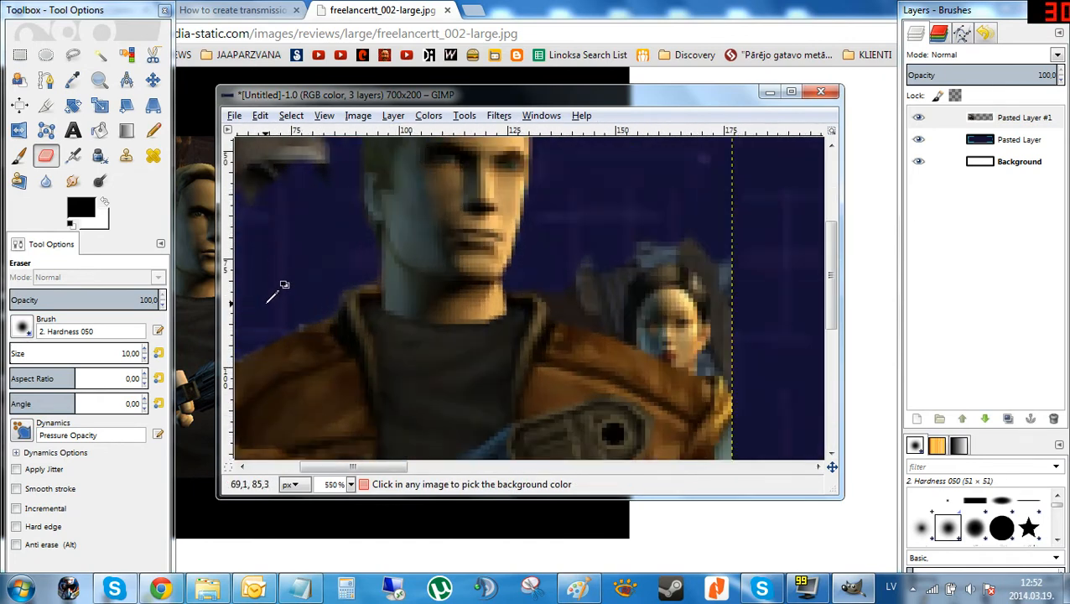
{"action": "left_click_drag", "start_coordinate": [382, 466], "coordinate": [340, 467]}
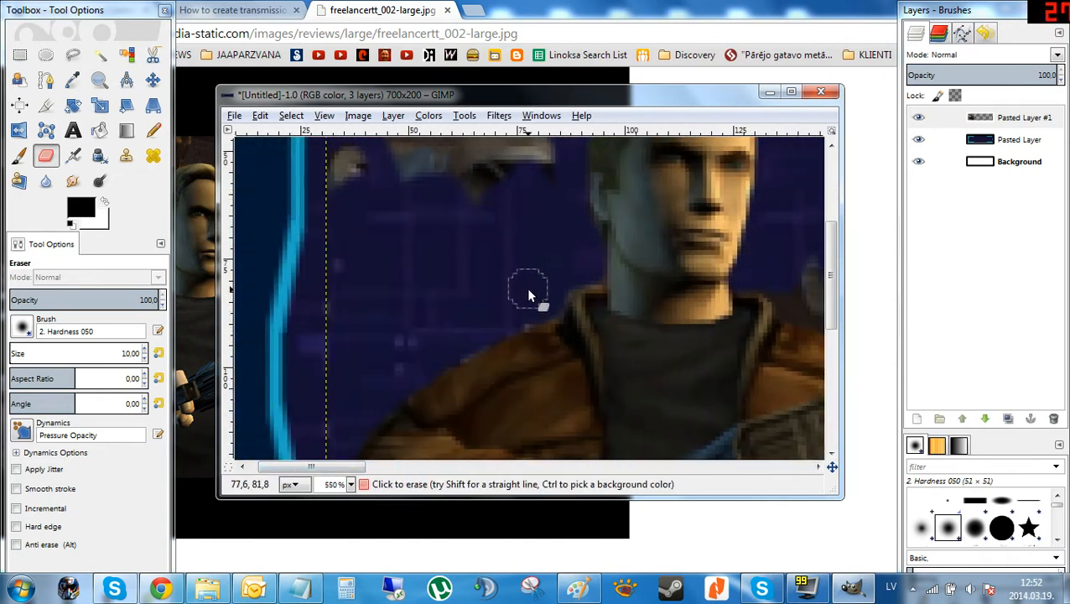
{"action": "scroll", "coordinate": [526, 289], "scroll_direction": "up", "scroll_amount": 3}
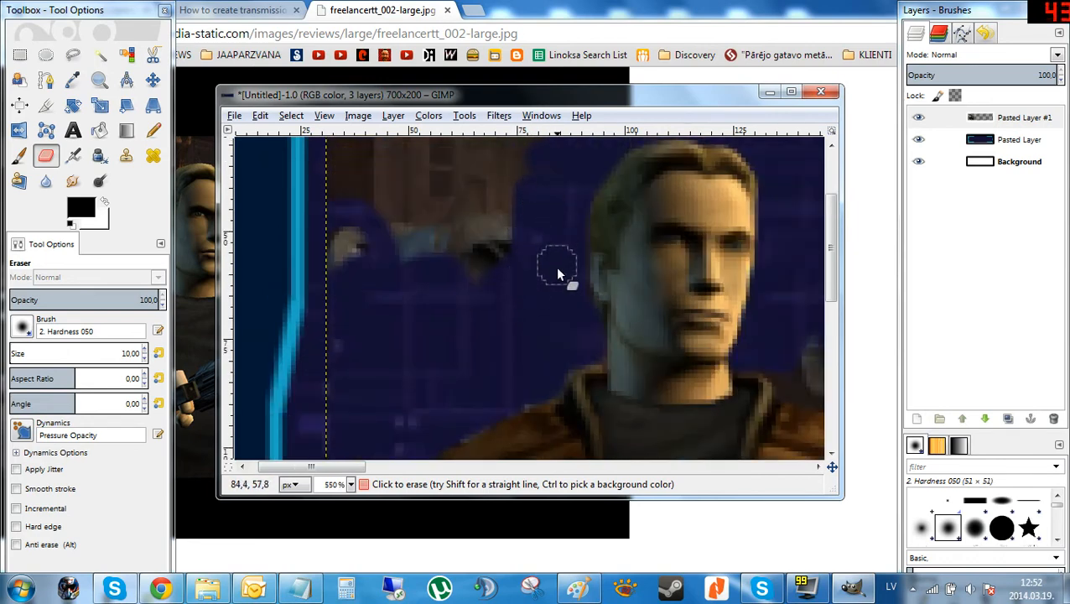
{"action": "mouse_move", "coordinate": [502, 238]}
{"action": "left_mouse_down"}
{"action": "mouse_move", "coordinate": [428, 258]}
{"action": "mouse_move", "coordinate": [480, 245]}
{"action": "mouse_move", "coordinate": [351, 241]}
{"action": "left_mouse_up"}
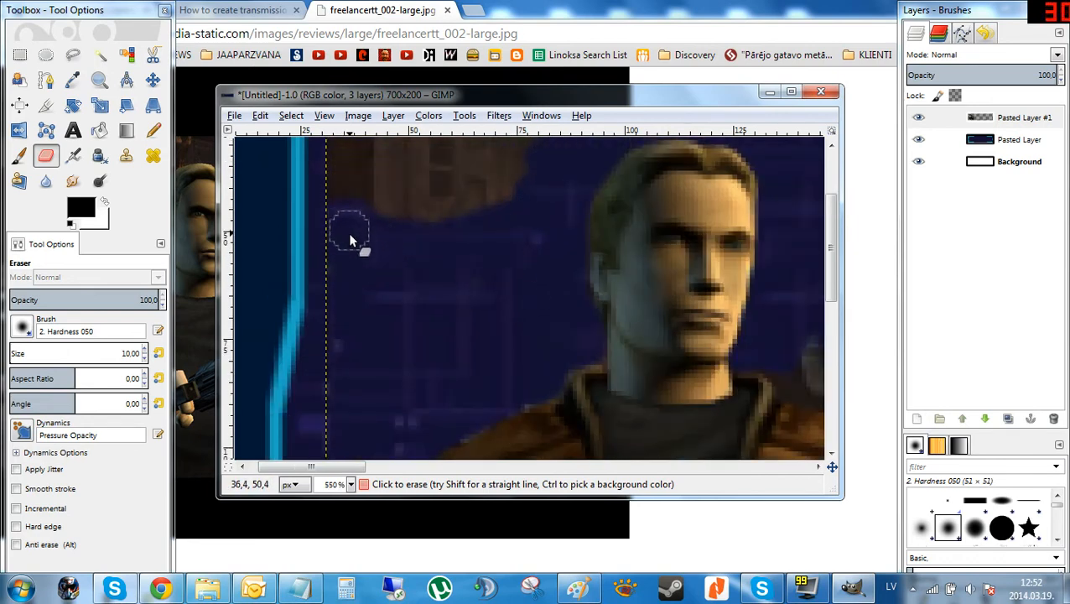
{"action": "scroll", "coordinate": [490, 310], "scroll_direction": "down", "scroll_amount": 5}
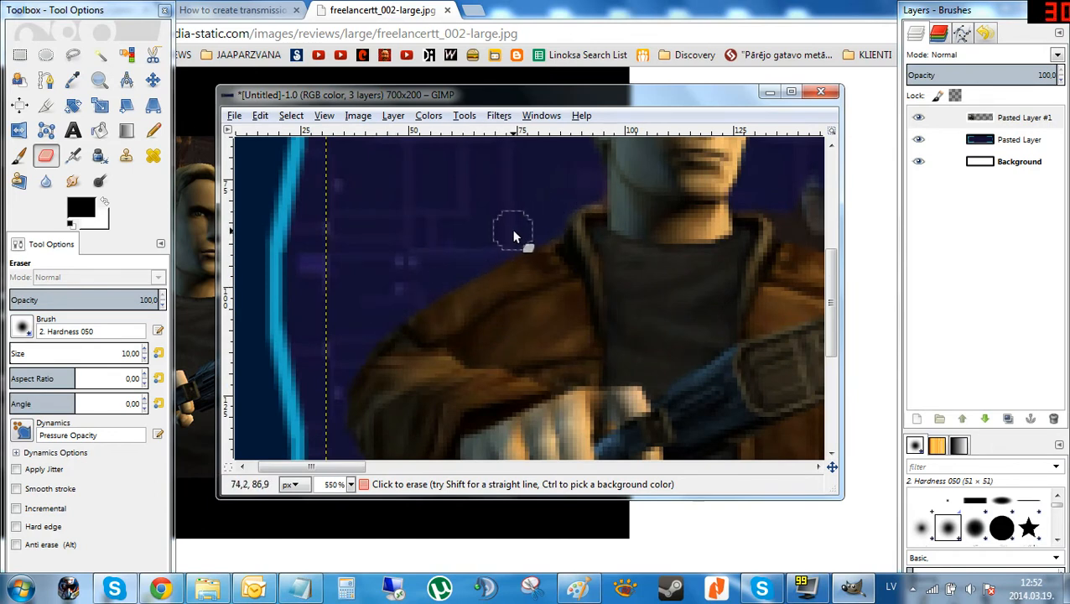
{"action": "scroll", "coordinate": [553, 236], "scroll_direction": "down", "scroll_amount": 4}
{"action": "scroll", "coordinate": [556, 238], "scroll_direction": "down", "scroll_amount": 1}
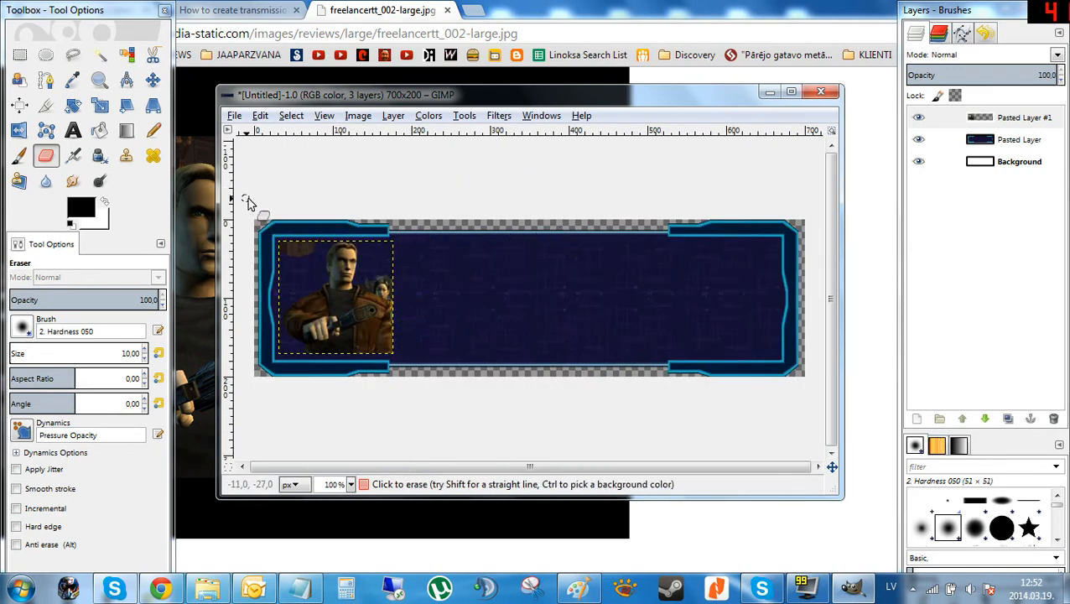
Erase the remaining background patch at the portrait's upper-left corner.
{"action": "scroll", "coordinate": [301, 247], "scroll_direction": "up", "scroll_amount": 2}
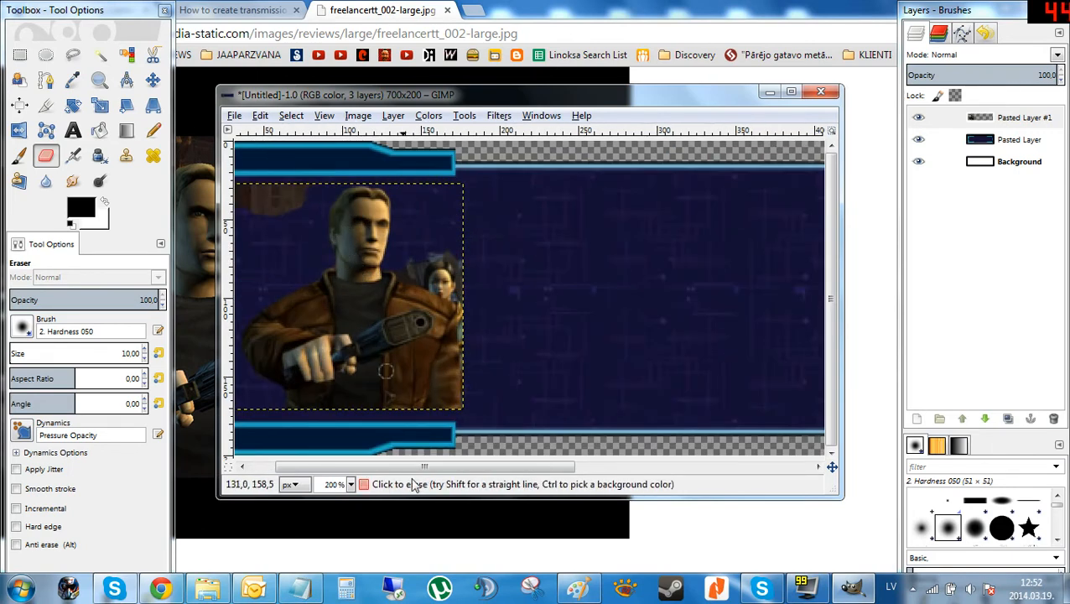
{"action": "left_click_drag", "start_coordinate": [424, 467], "coordinate": [399, 467]}
{"action": "scroll", "coordinate": [301, 167], "scroll_direction": "up", "scroll_amount": 2}
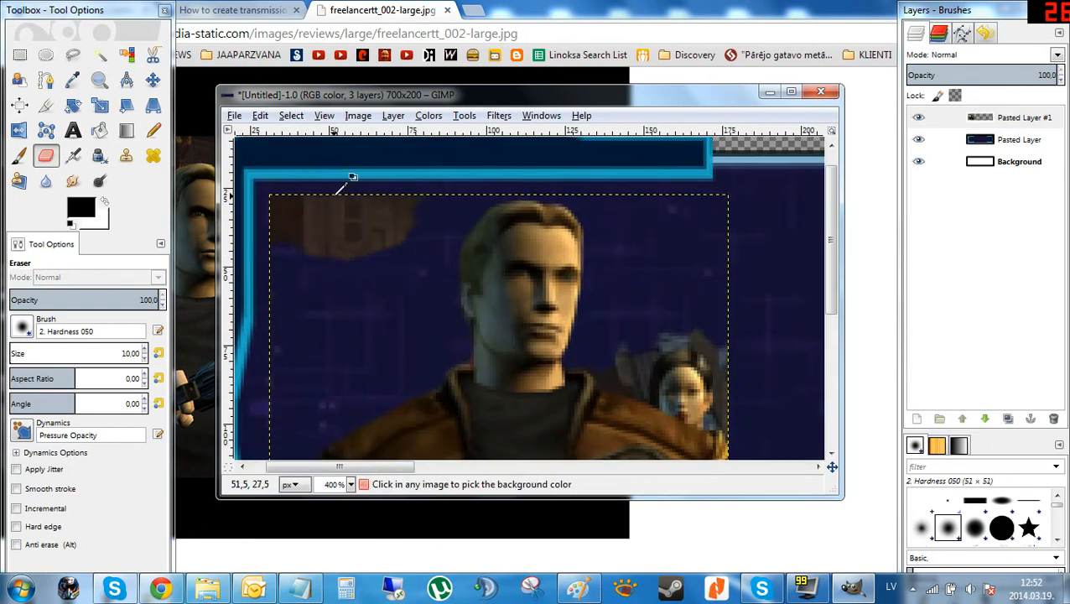
{"action": "left_click_drag", "start_coordinate": [341, 228], "coordinate": [358, 232]}
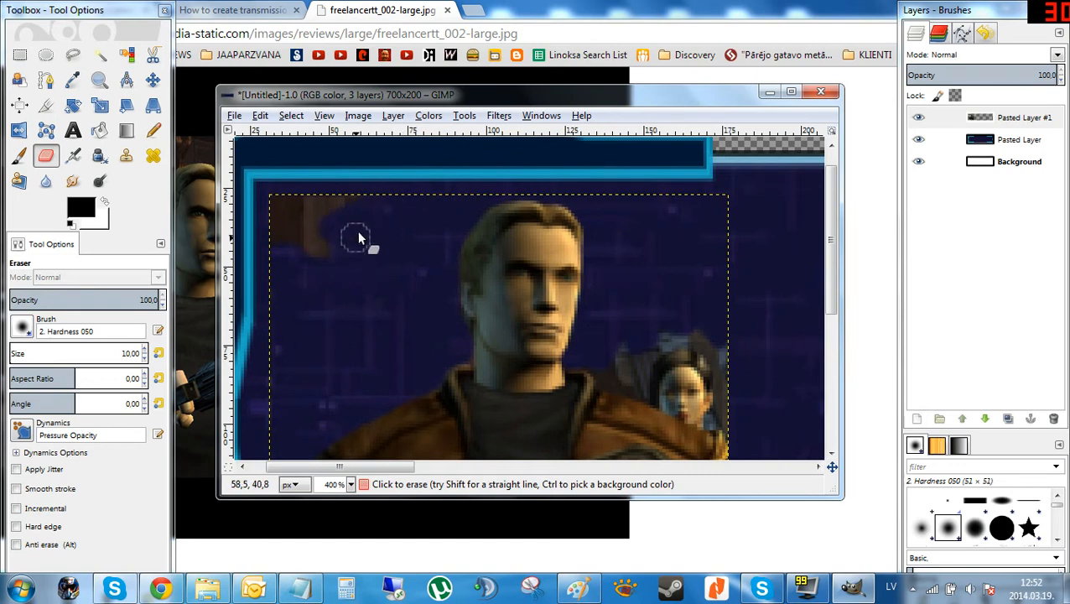
{"action": "left_click_drag", "start_coordinate": [288, 242], "coordinate": [274, 228]}
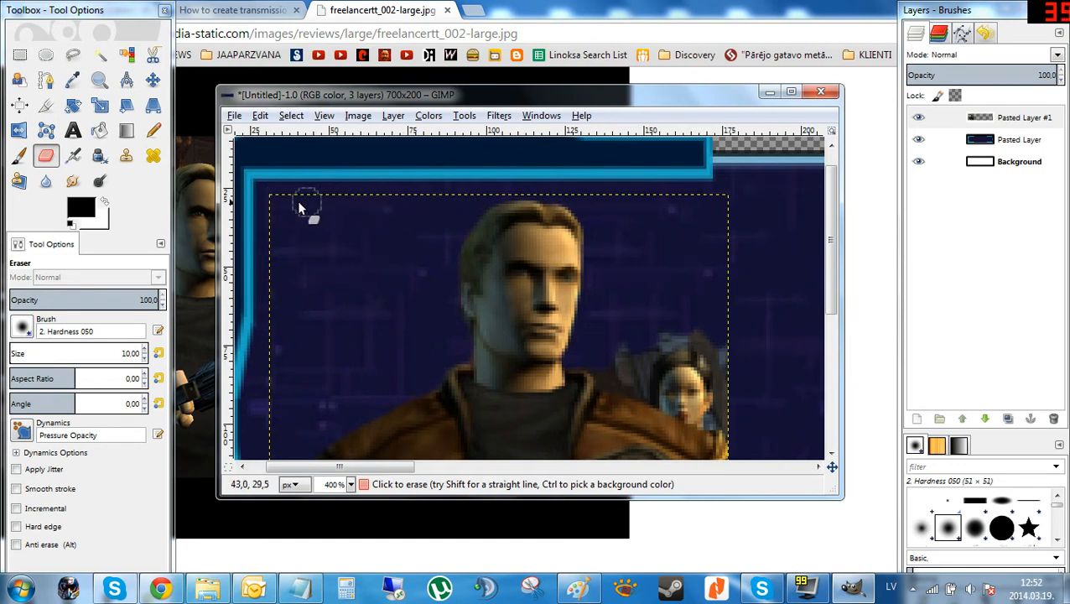
Erase the small second figure and the background along the portrait's right edge down to the bottom.
{"action": "scroll", "coordinate": [425, 211], "scroll_direction": "down", "scroll_amount": 4}
{"action": "scroll", "coordinate": [562, 268], "scroll_direction": "up", "scroll_amount": 3}
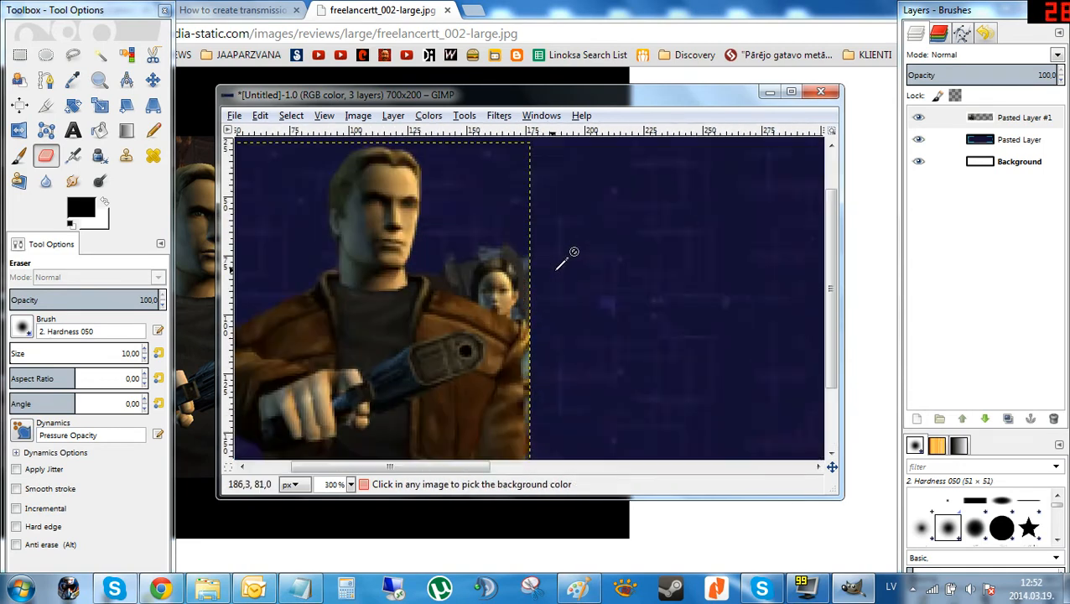
{"action": "scroll", "coordinate": [566, 260], "scroll_direction": "up", "scroll_amount": 1}
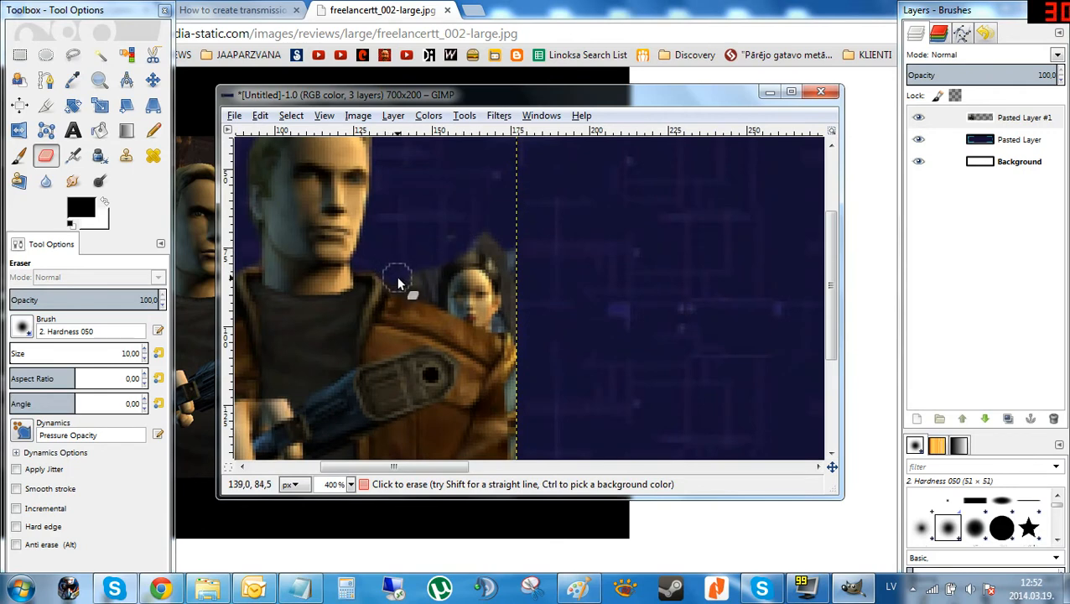
{"action": "mouse_move", "coordinate": [400, 275]}
{"action": "left_mouse_down"}
{"action": "mouse_move", "coordinate": [444, 268]}
{"action": "mouse_move", "coordinate": [441, 242]}
{"action": "mouse_move", "coordinate": [475, 271]}
{"action": "mouse_move", "coordinate": [499, 276]}
{"action": "mouse_move", "coordinate": [479, 271]}
{"action": "mouse_move", "coordinate": [466, 290]}
{"action": "mouse_move", "coordinate": [425, 285]}
{"action": "left_mouse_up"}
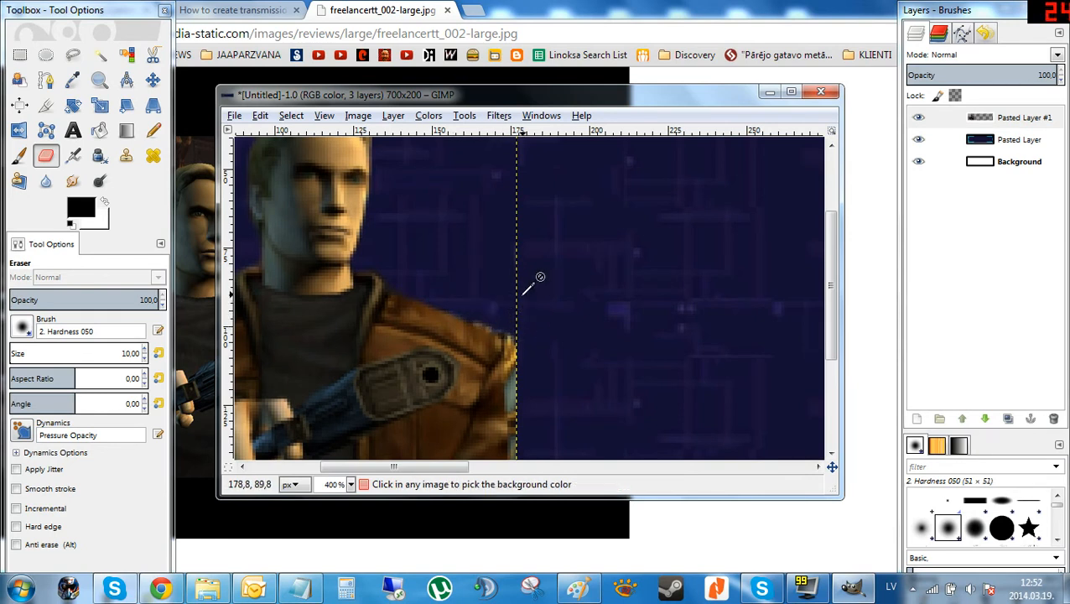
{"action": "mouse_move", "coordinate": [509, 313]}
{"action": "left_mouse_down"}
{"action": "mouse_move", "coordinate": [516, 345]}
{"action": "mouse_move", "coordinate": [521, 445]}
{"action": "left_mouse_up"}
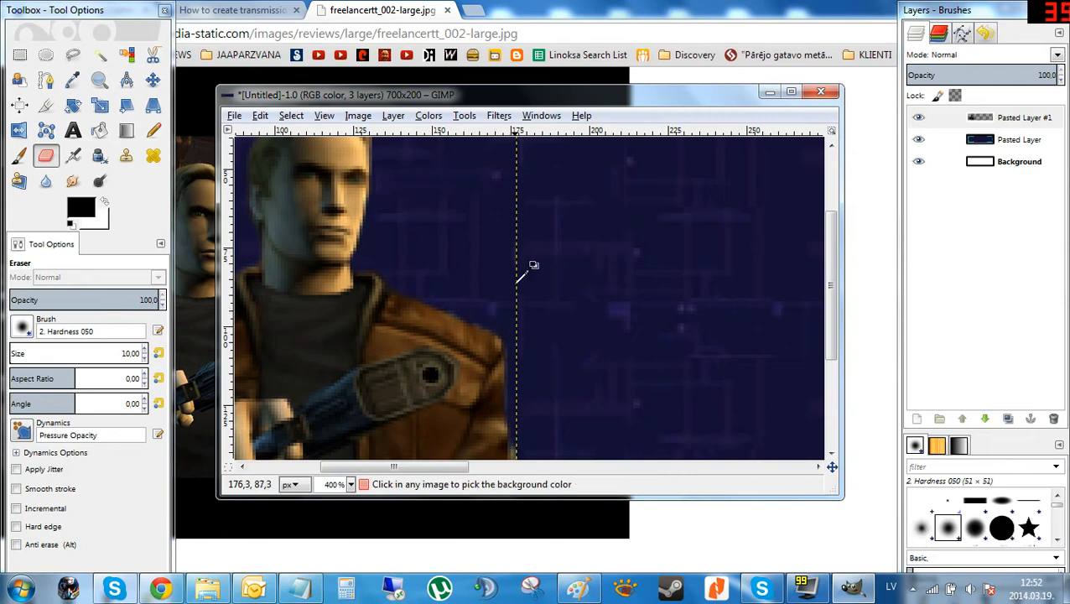
{"action": "scroll", "coordinate": [521, 278], "scroll_direction": "down", "scroll_amount": 2}
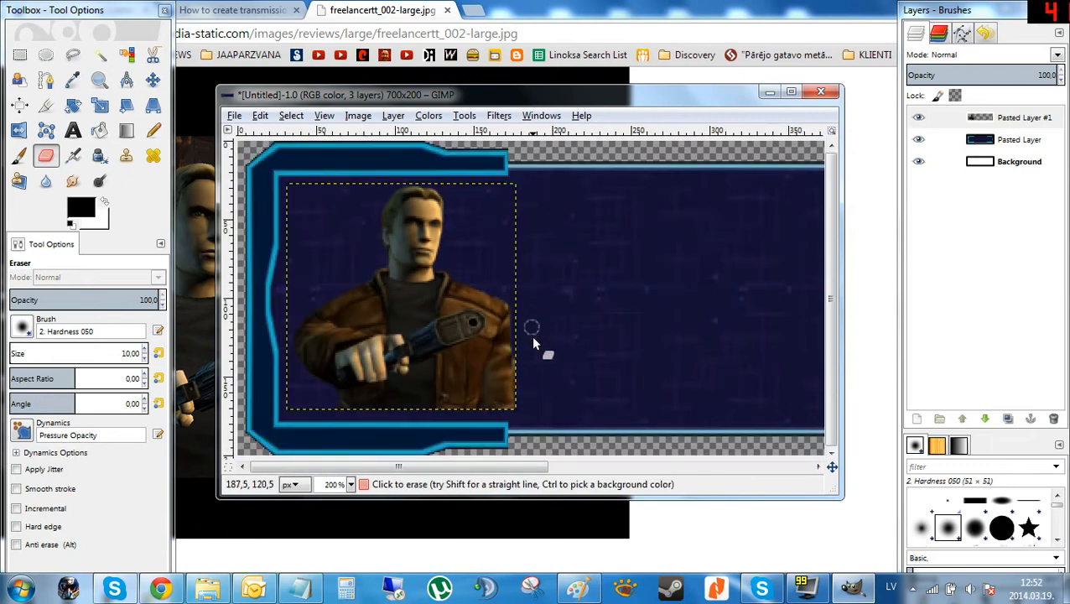
{"action": "scroll", "coordinate": [530, 285], "scroll_direction": "up", "scroll_amount": 2}
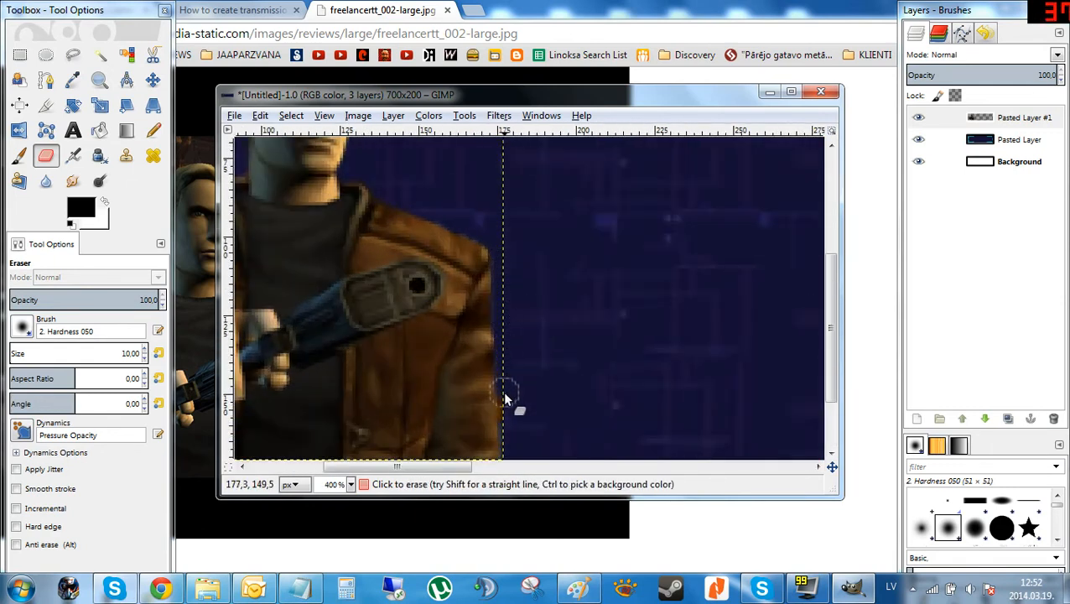
{"action": "left_click_drag", "start_coordinate": [501, 324], "coordinate": [509, 454]}
Erase the background along the portrait's bottom edge, then return to the full frame view.
{"action": "scroll", "coordinate": [549, 327], "scroll_direction": "down", "scroll_amount": 2}
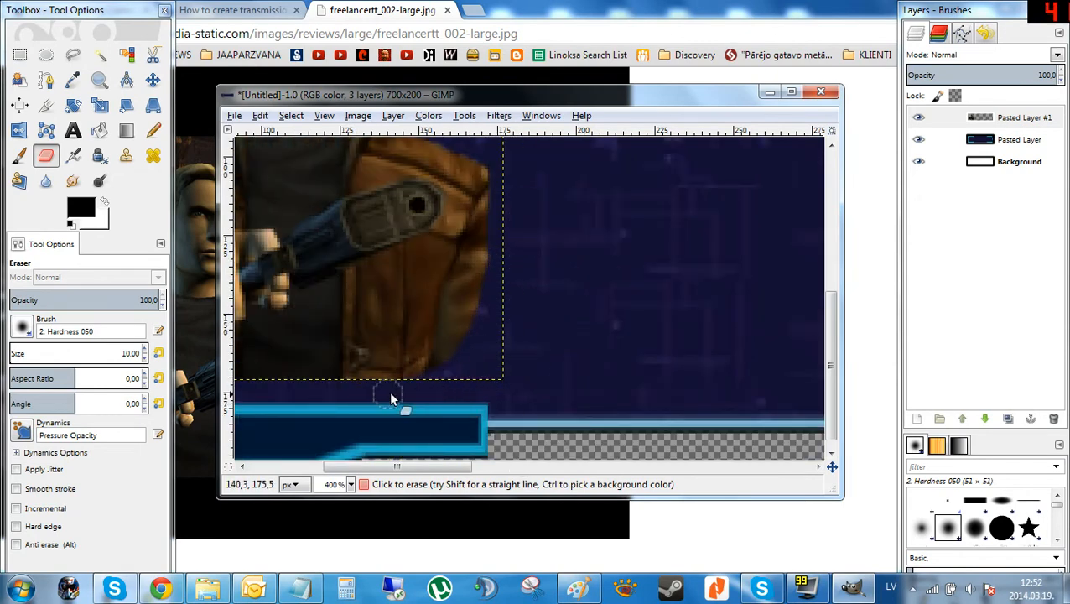
{"action": "left_click_drag", "start_coordinate": [396, 467], "coordinate": [351, 466]}
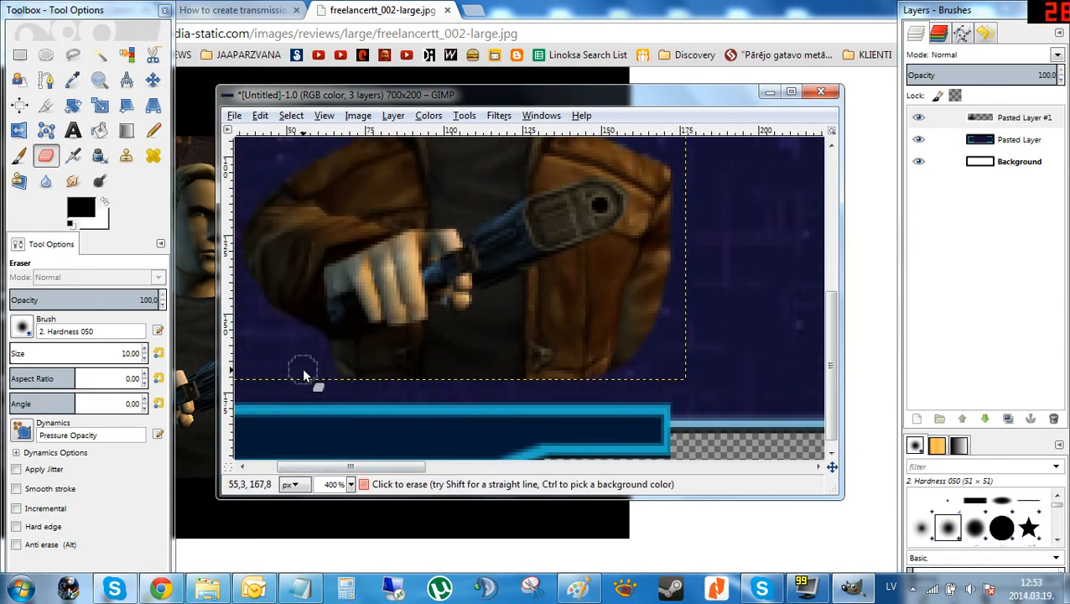
{"action": "mouse_move", "coordinate": [538, 394]}
{"action": "left_mouse_down"}
{"action": "mouse_move", "coordinate": [616, 375]}
{"action": "mouse_move", "coordinate": [358, 382]}
{"action": "mouse_move", "coordinate": [327, 370]}
{"action": "left_mouse_up"}
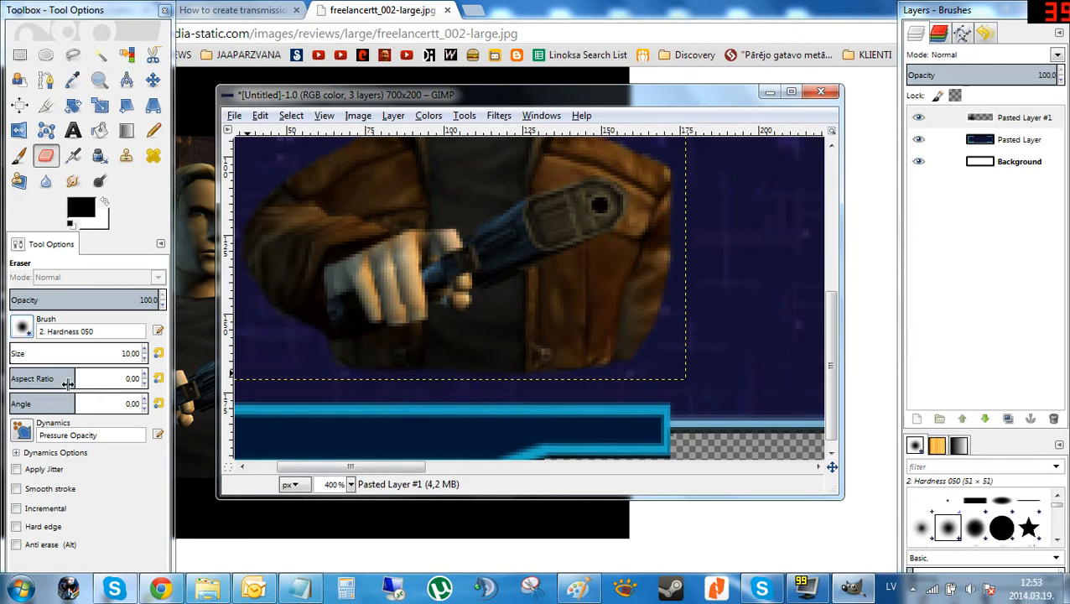
{"action": "scroll", "coordinate": [645, 327], "scroll_direction": "down", "scroll_amount": 3}
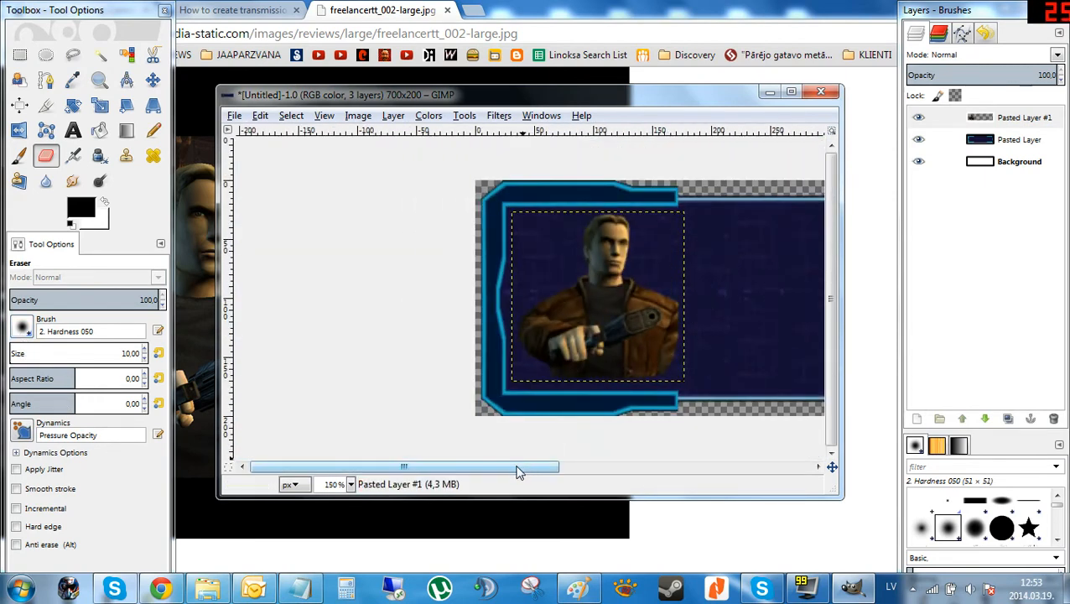
{"action": "left_click_drag", "start_coordinate": [518, 467], "coordinate": [494, 468]}
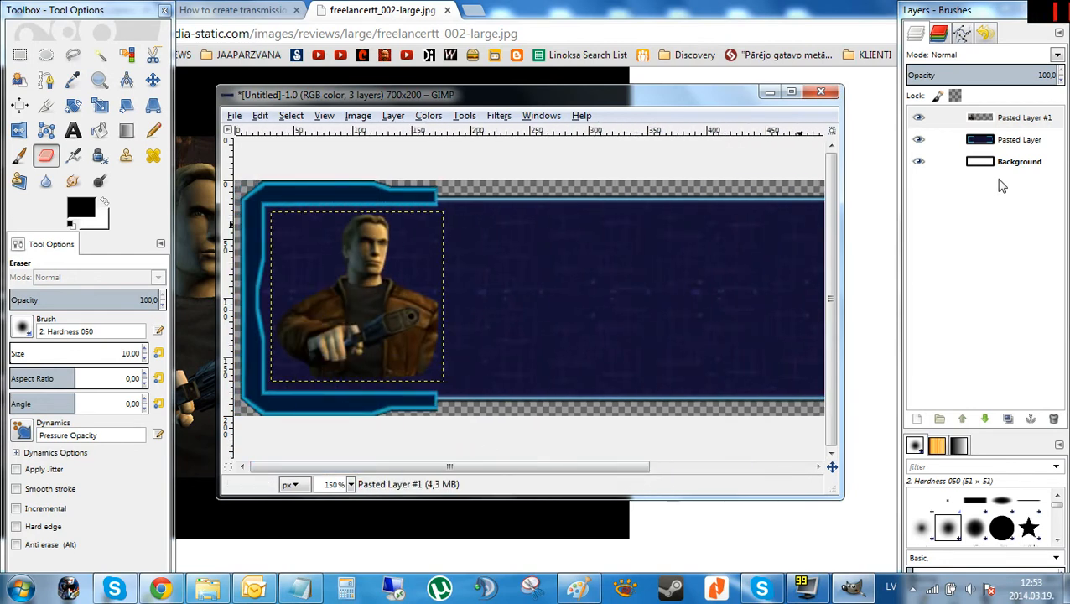
Sample the frame's light-blue border color as the foreground color with the Color Picker on the frame layer.
{"action": "left_click", "coordinate": [1005, 215]}
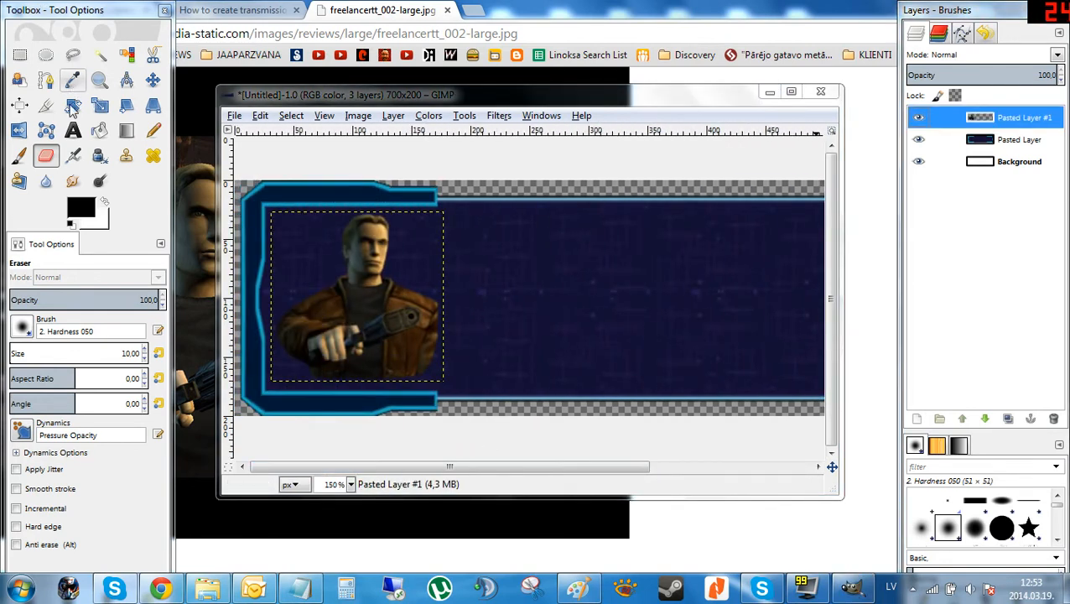
{"action": "left_click", "coordinate": [77, 133]}
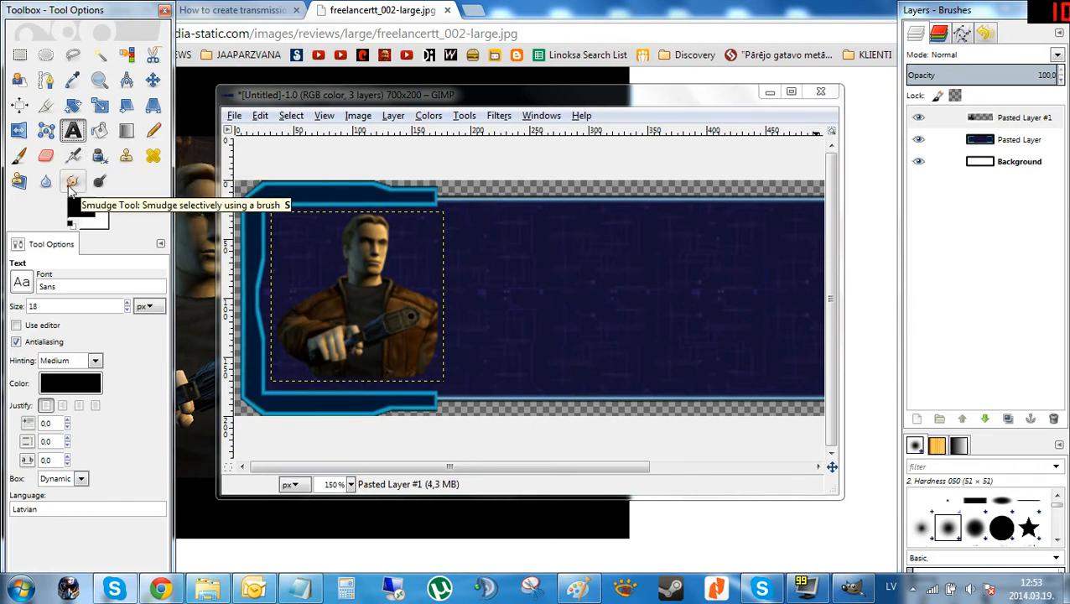
{"action": "left_click", "coordinate": [74, 82]}
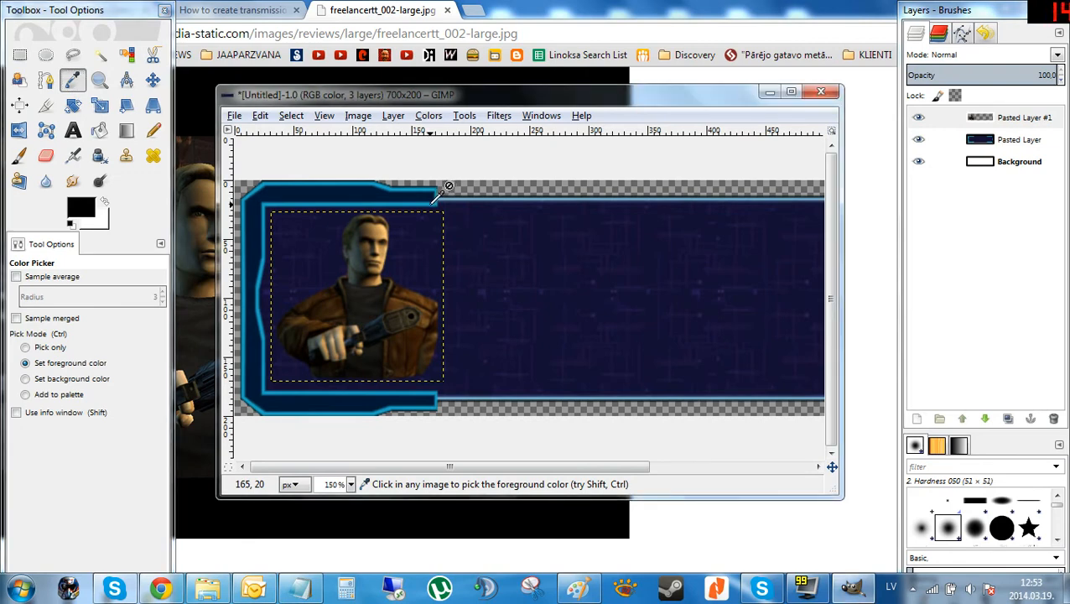
{"action": "left_click", "coordinate": [1019, 140]}
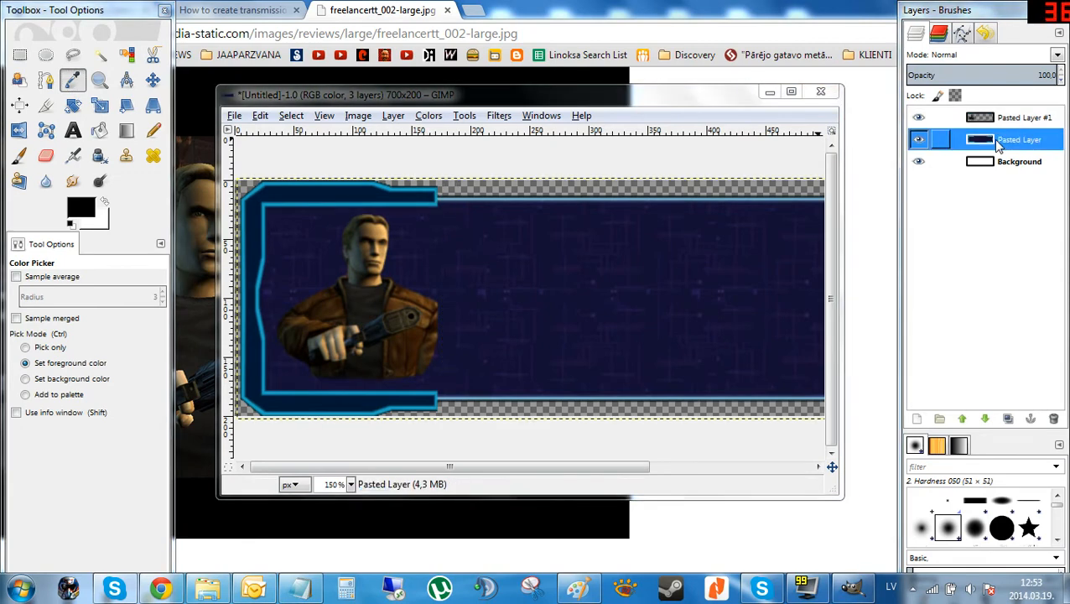
{"action": "left_click", "coordinate": [400, 202]}
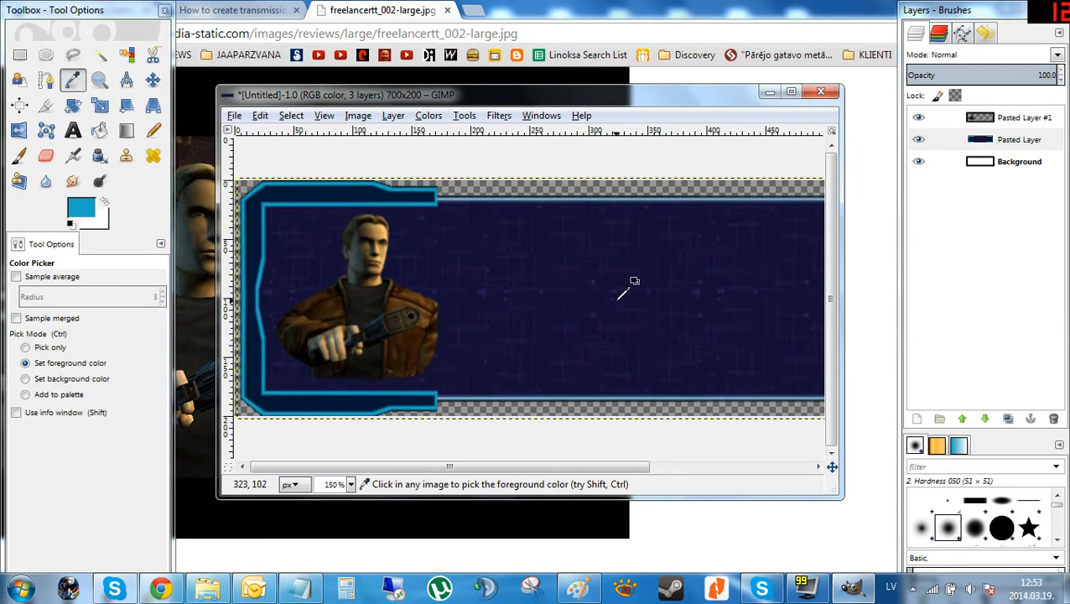
With the Text tool on the portrait layer, draw a text box about 300 × 122 px in the frame's right panel.
{"action": "left_click", "coordinate": [73, 131]}
{"action": "left_click", "coordinate": [1019, 118]}
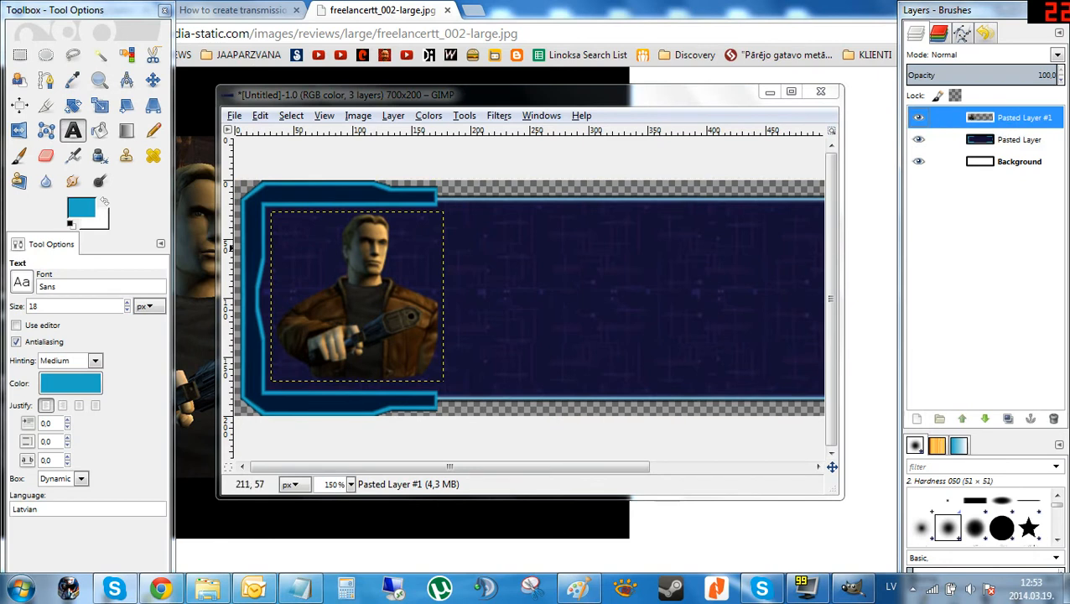
{"action": "left_click_drag", "start_coordinate": [466, 227], "coordinate": [824, 371]}
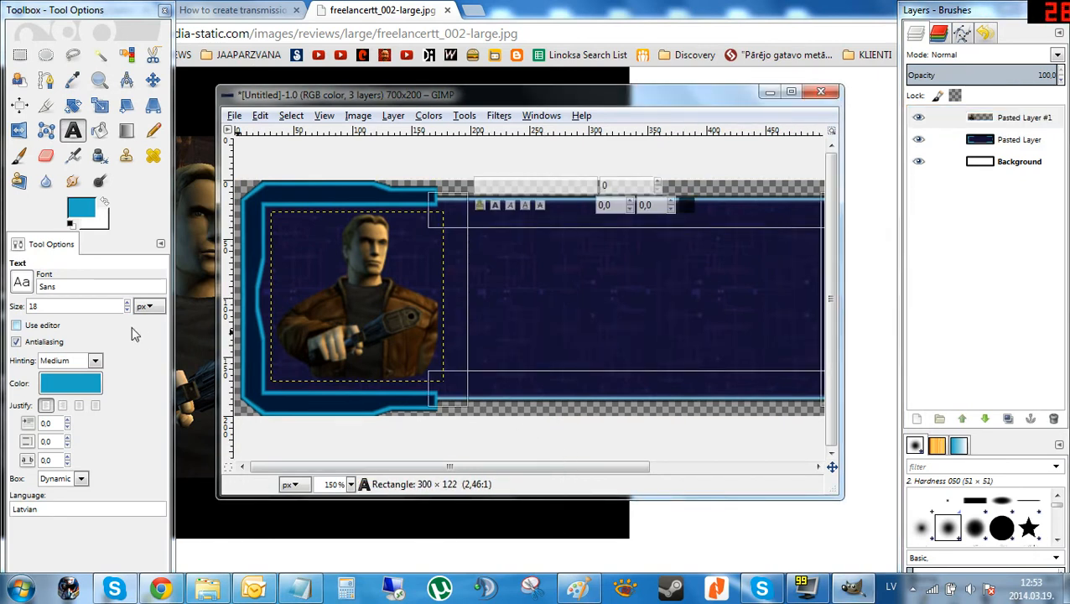
Set the text font to Data 70 LET Thin.
{"action": "left_click", "coordinate": [23, 285]}
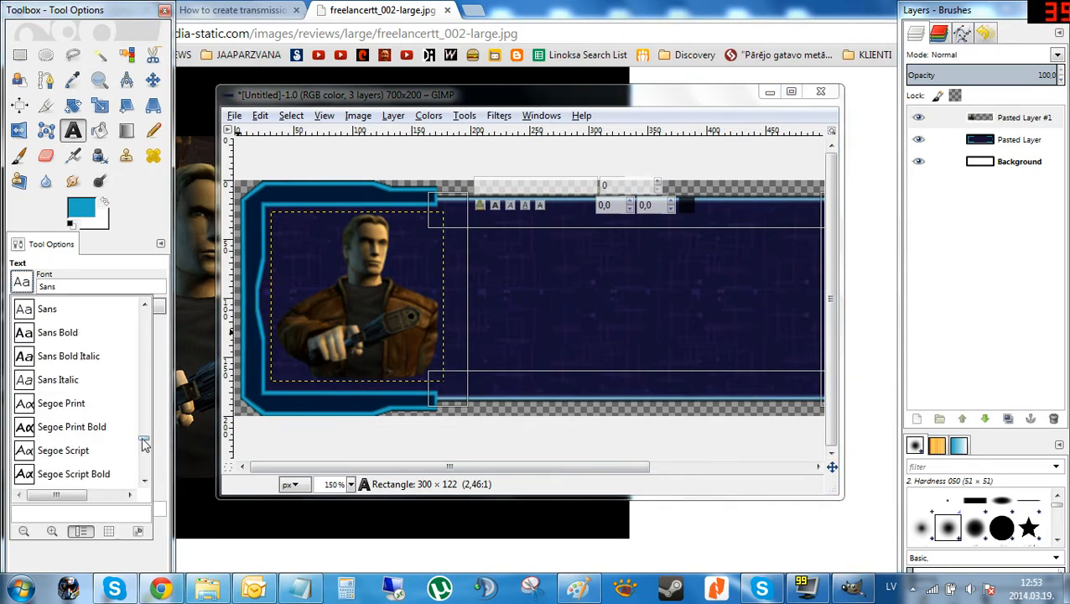
{"action": "scroll", "coordinate": [149, 432], "scroll_direction": "up", "scroll_amount": 5}
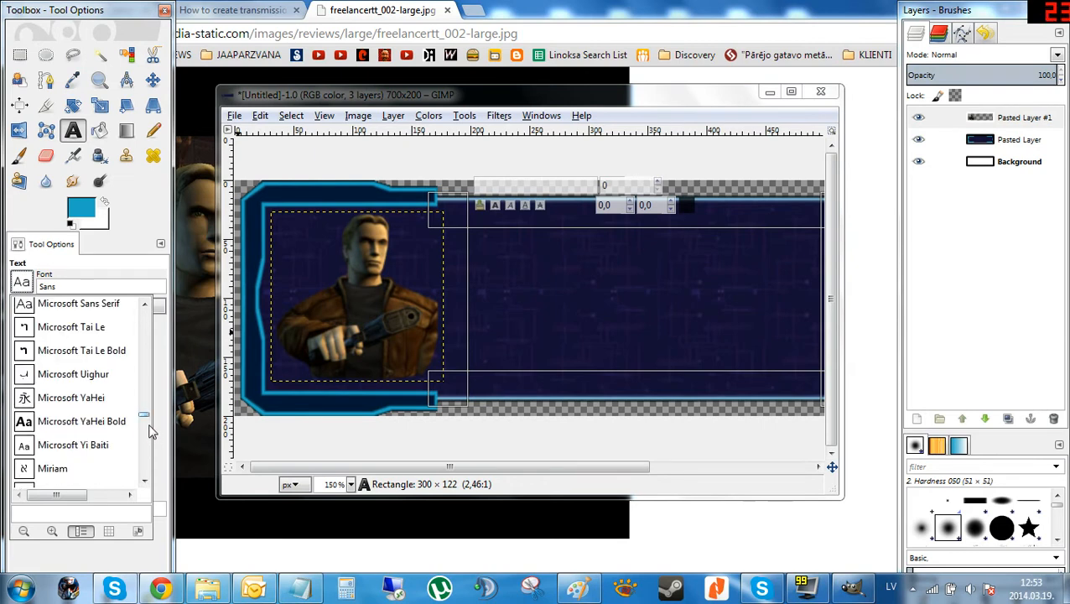
{"action": "scroll", "coordinate": [150, 431], "scroll_direction": "down", "scroll_amount": 5}
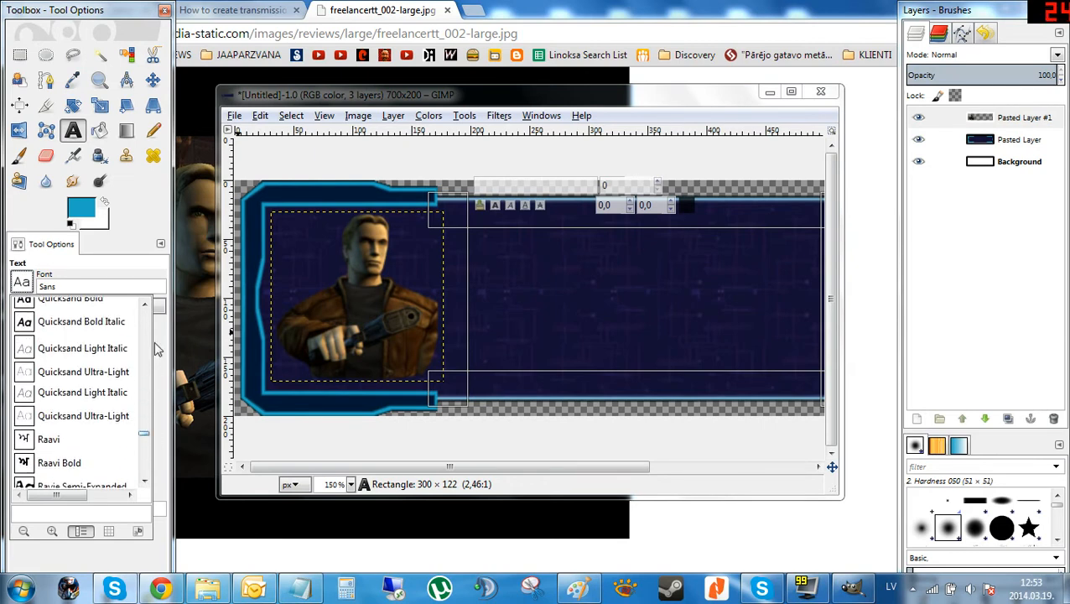
{"action": "scroll", "coordinate": [157, 349], "scroll_direction": "up", "scroll_amount": 5}
{"action": "scroll", "coordinate": [150, 347], "scroll_direction": "up", "scroll_amount": 6}
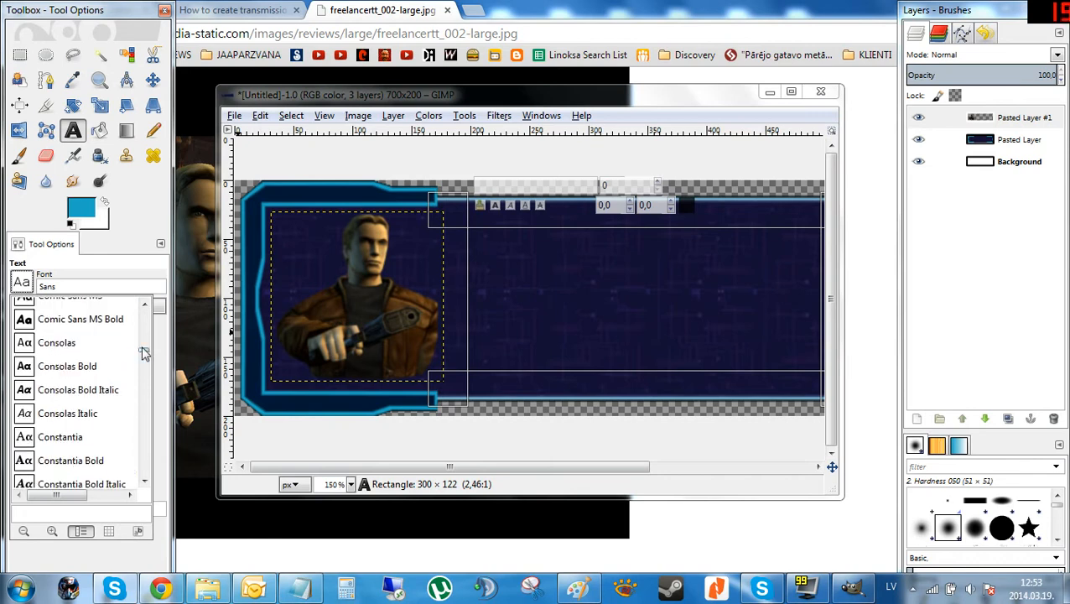
{"action": "scroll", "coordinate": [149, 347], "scroll_direction": "up", "scroll_amount": 3}
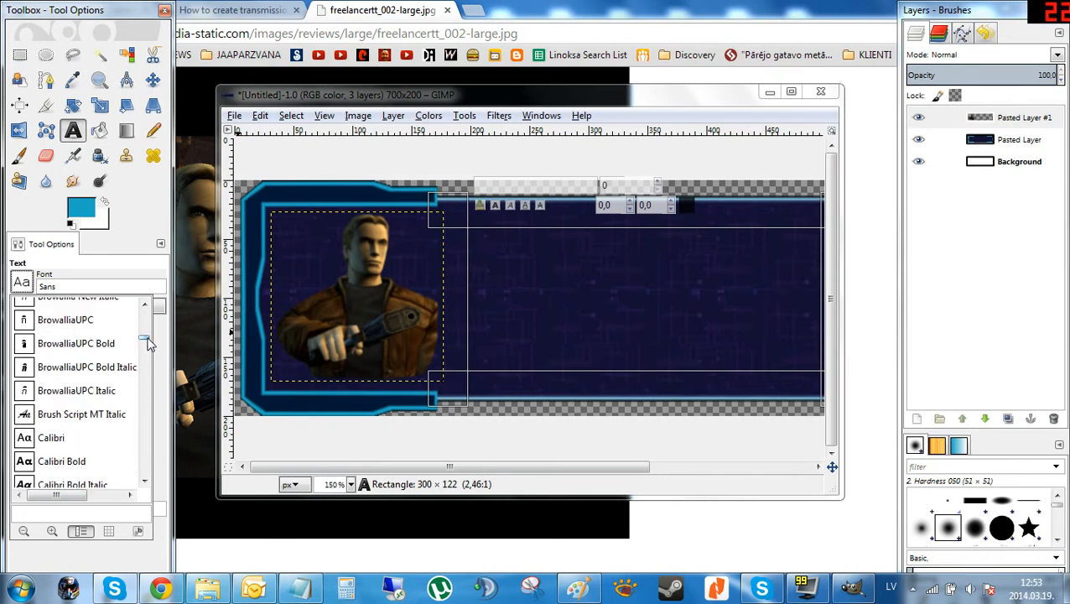
{"action": "left_click_drag", "start_coordinate": [148, 343], "coordinate": [146, 370]}
{"action": "left_click", "coordinate": [146, 305]}
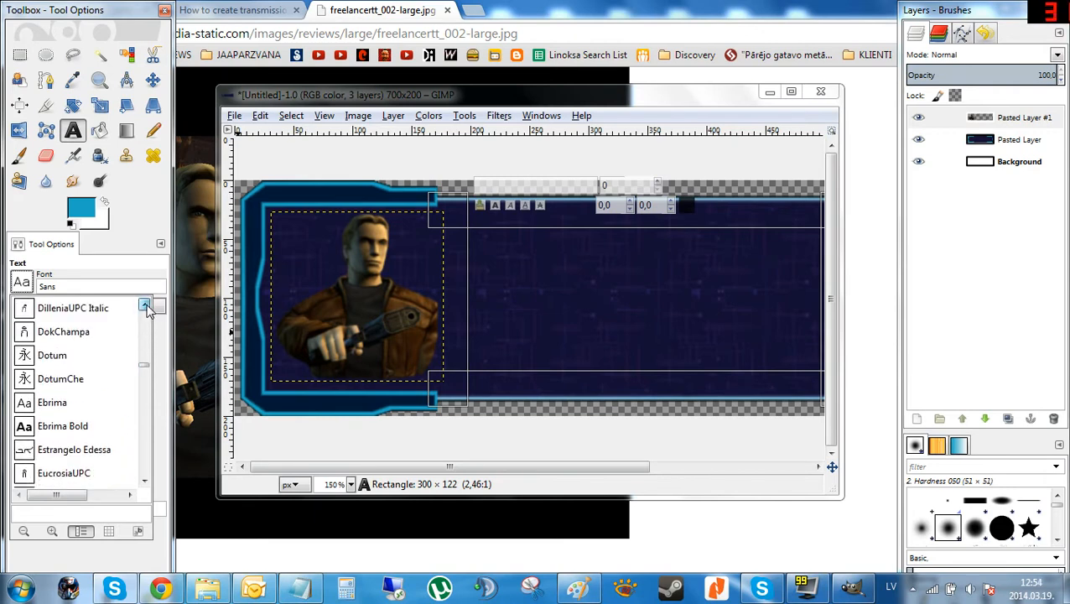
{"action": "left_click", "coordinate": [145, 307]}
{"action": "left_click", "coordinate": [146, 307]}
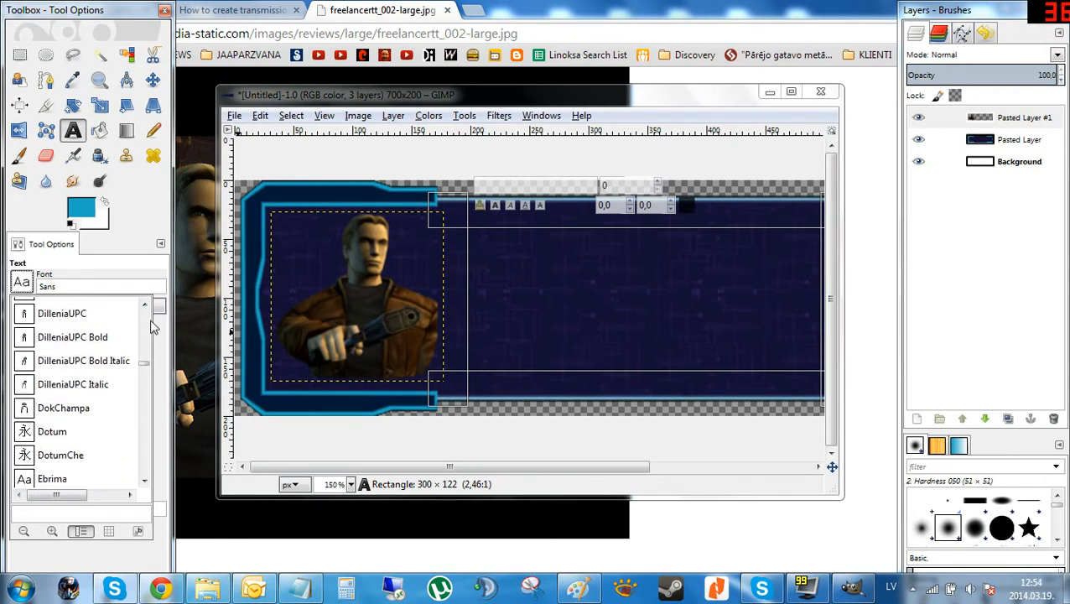
{"action": "left_click", "coordinate": [146, 306]}
{"action": "left_click", "coordinate": [145, 306]}
{"action": "left_click", "coordinate": [146, 305]}
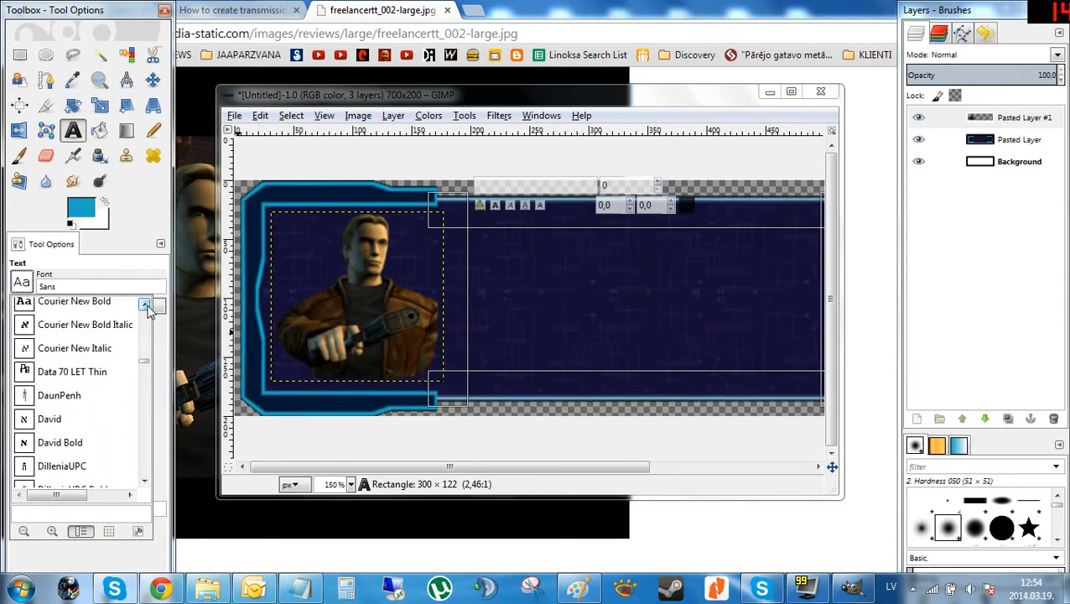
{"action": "left_click", "coordinate": [75, 372]}
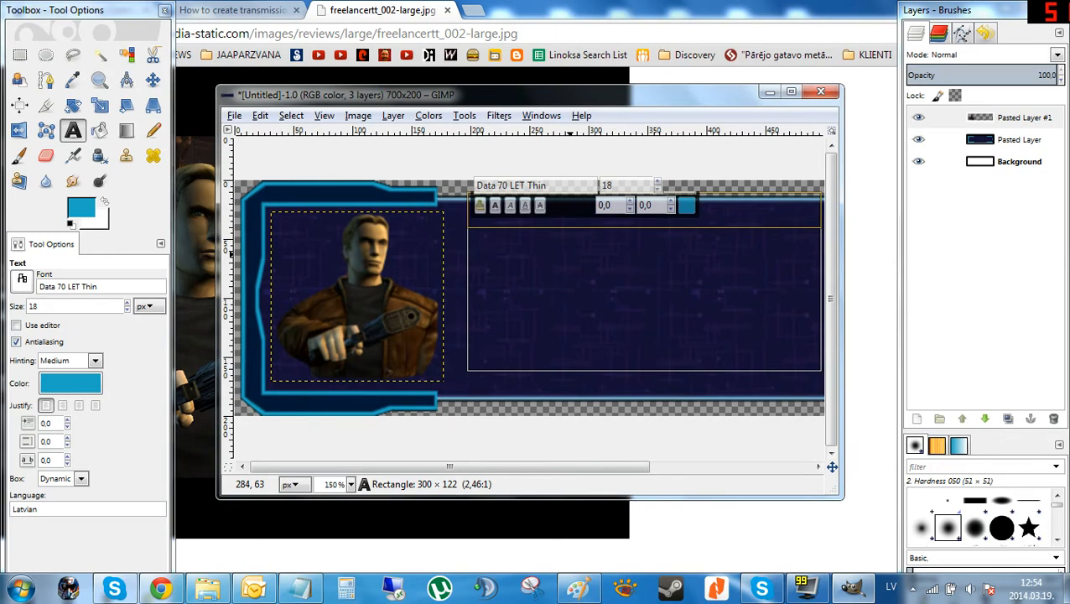
{"action": "type", "text": "Gsdgsdg"}
{"action": "key", "text": "BackSpace"}
{"action": "key", "text": "BackSpace"}
{"action": "key", "text": "BackSpace"}
{"action": "key", "text": "BackSpace"}
{"action": "key", "text": "BackSpace"}
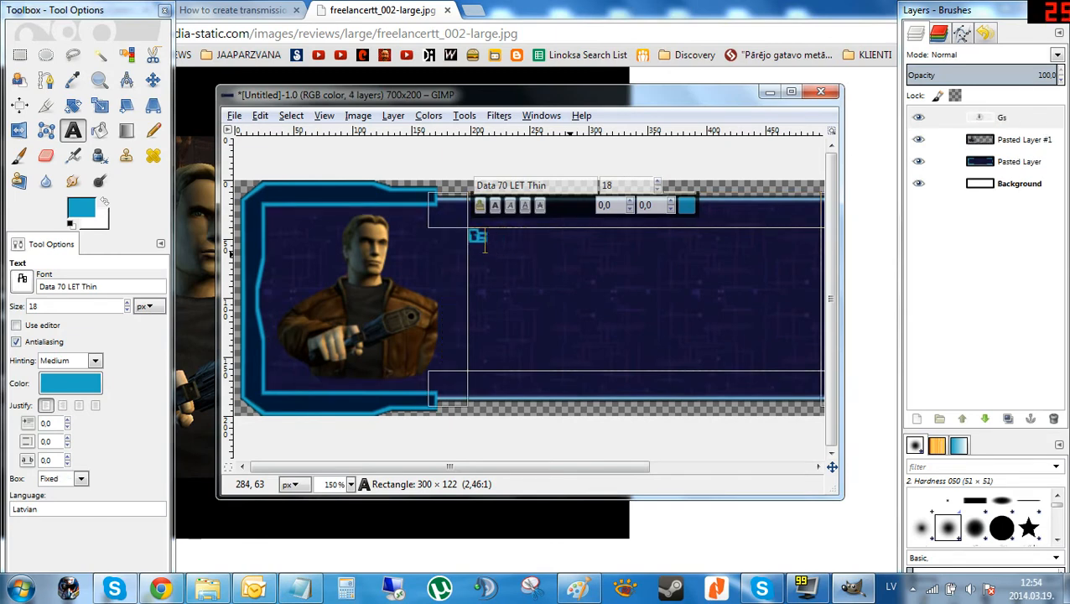
{"action": "key", "text": "BackSpace"}
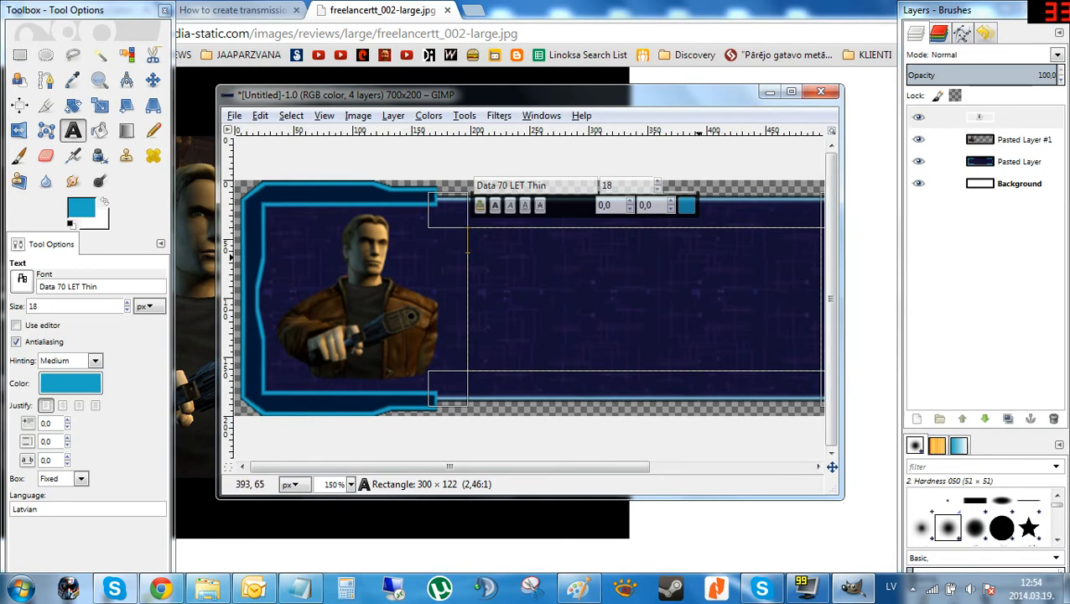
Enlarge the text box to about 454 × 125 px across the right panel and type Edison Trent.
{"action": "scroll", "coordinate": [695, 255], "scroll_direction": "down", "scroll_amount": 1}
{"action": "left_click_drag", "start_coordinate": [675, 241], "coordinate": [706, 241]}
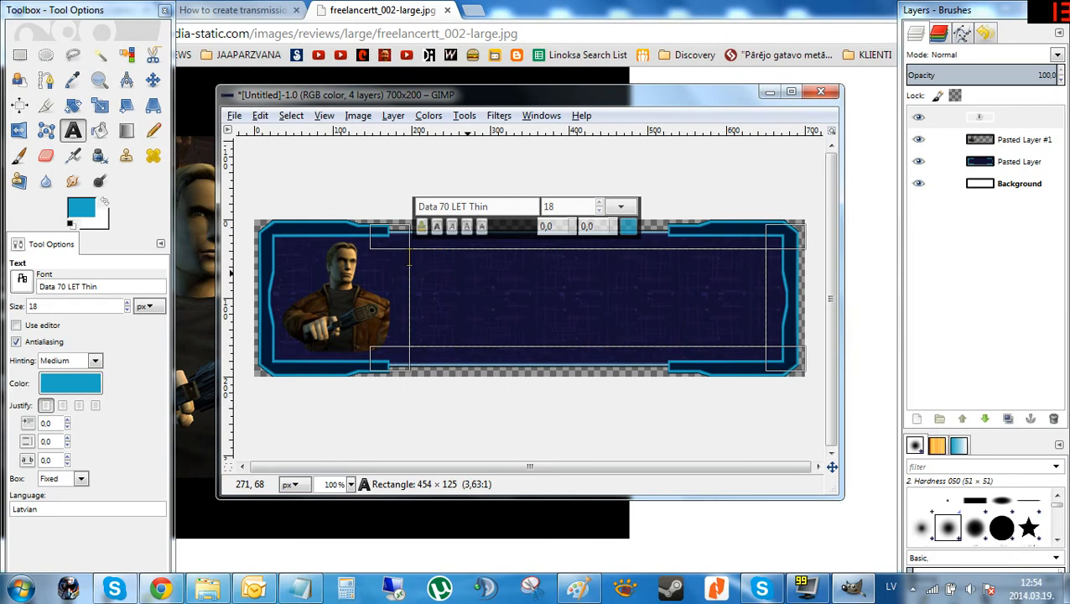
{"action": "type", "text": "Edison"}
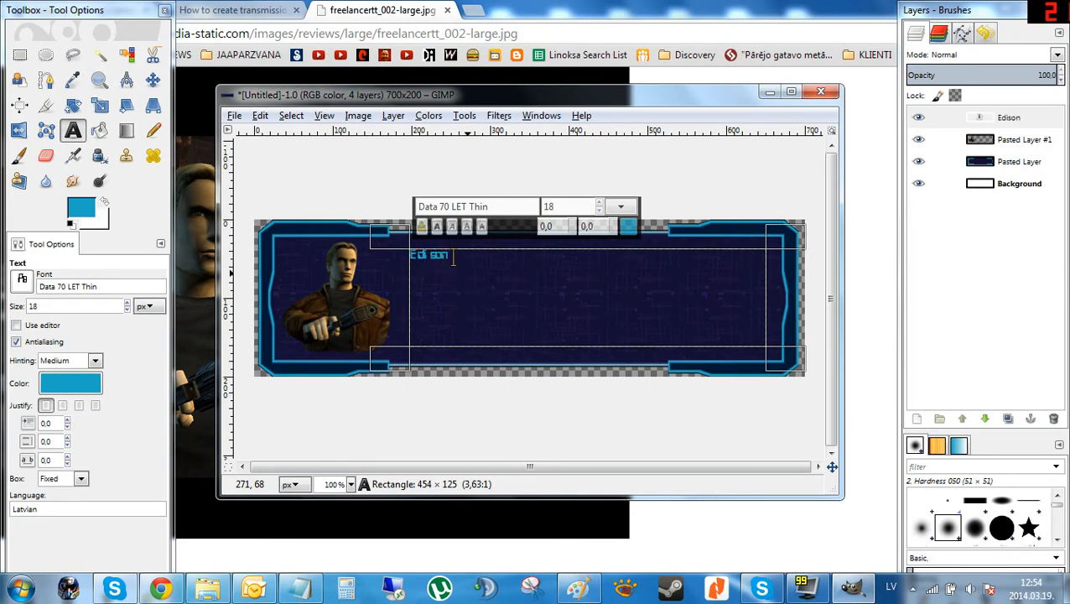
{"action": "type", "text": " Trent"}
Set the Edison Trent text size to 42 px.
{"action": "key", "text": "ctrl+a"}
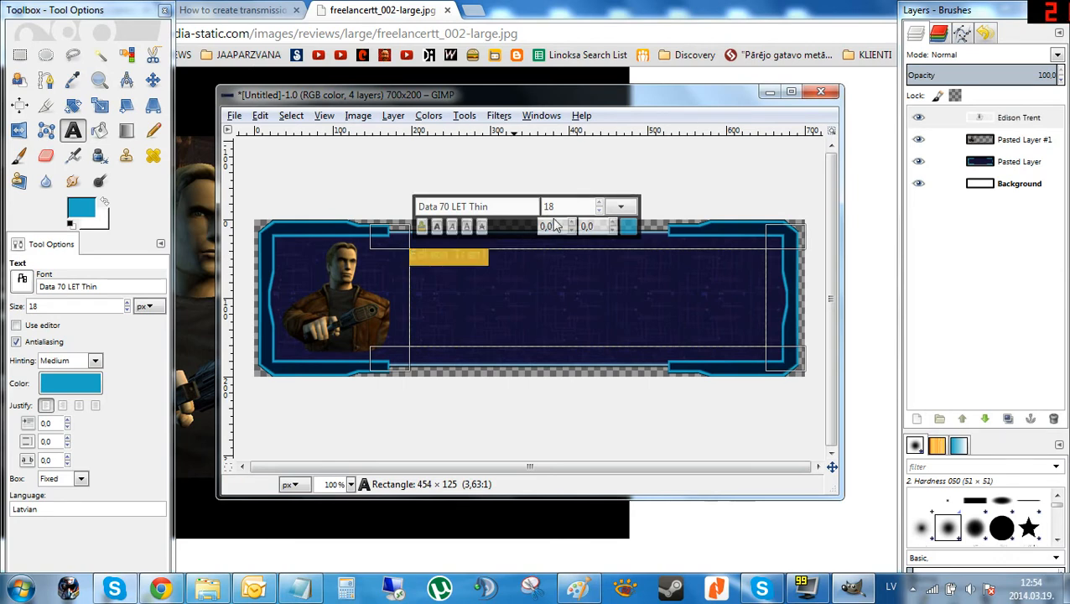
{"action": "left_click", "coordinate": [126, 304]}
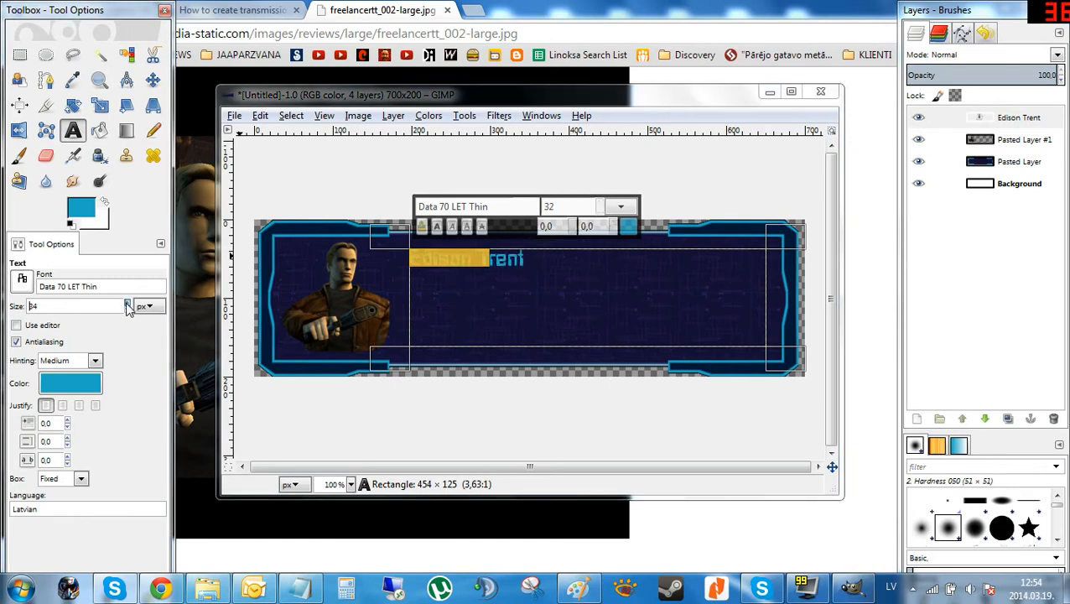
{"action": "left_click", "coordinate": [126, 304]}
{"action": "left_click", "coordinate": [127, 304]}
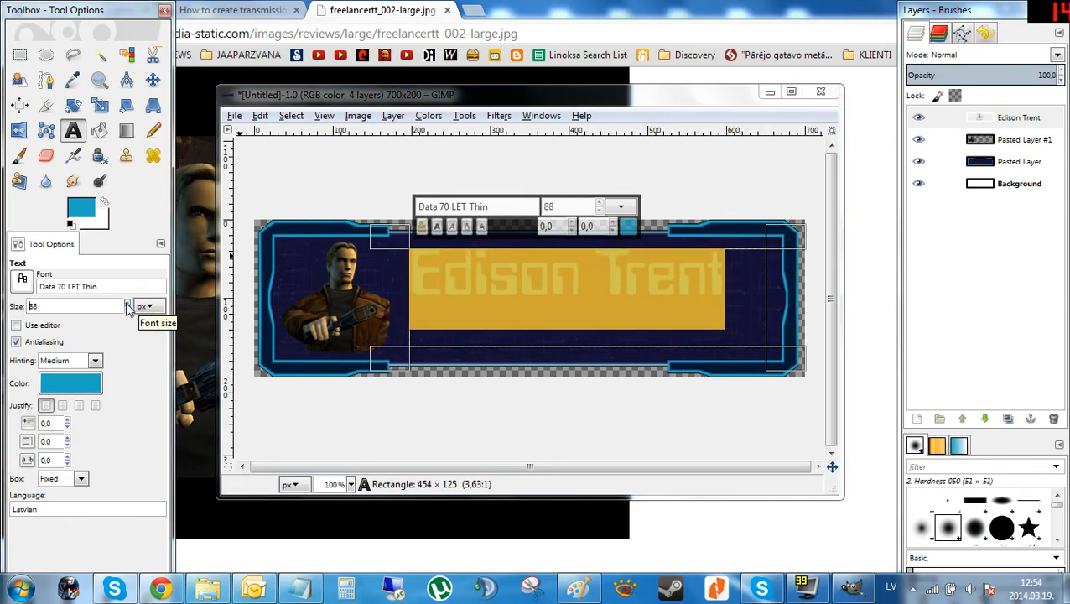
{"action": "left_click", "coordinate": [127, 309]}
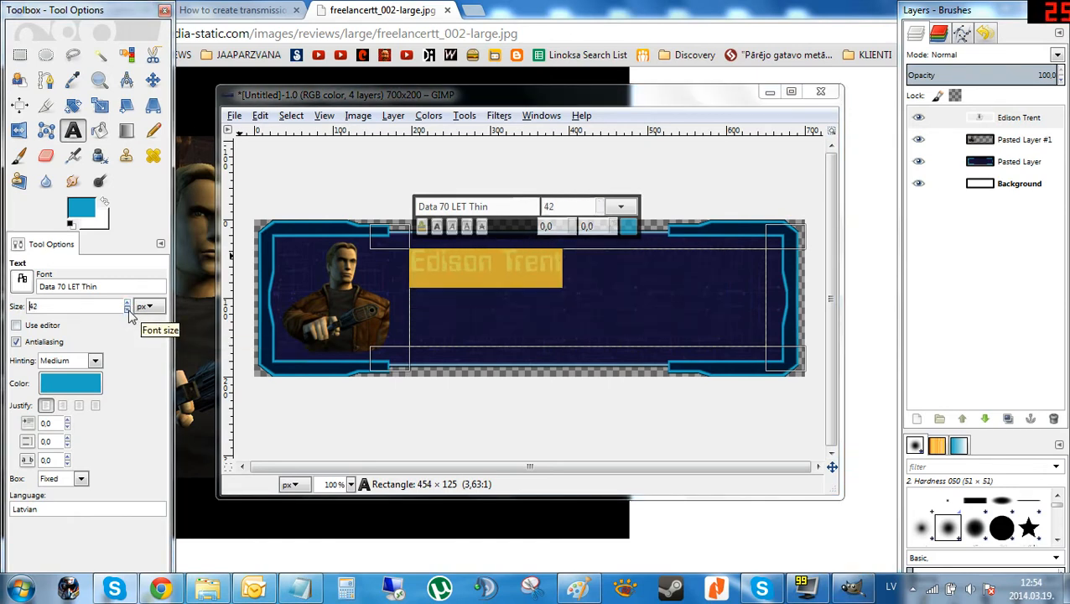
{"action": "left_click", "coordinate": [603, 300]}
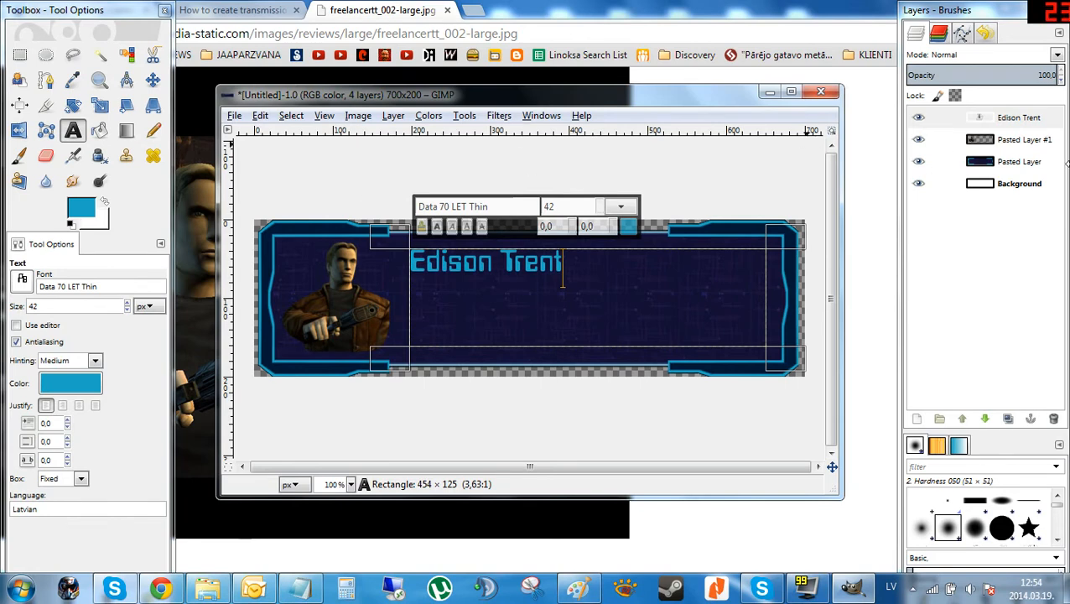
{"action": "left_click", "coordinate": [1021, 119]}
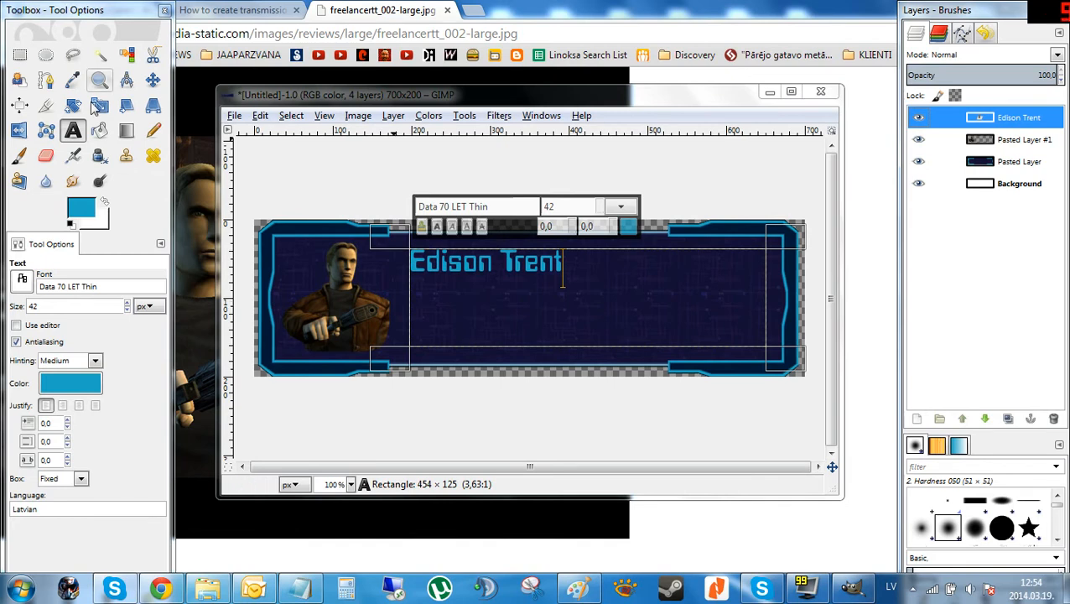
{"action": "left_click", "coordinate": [72, 131]}
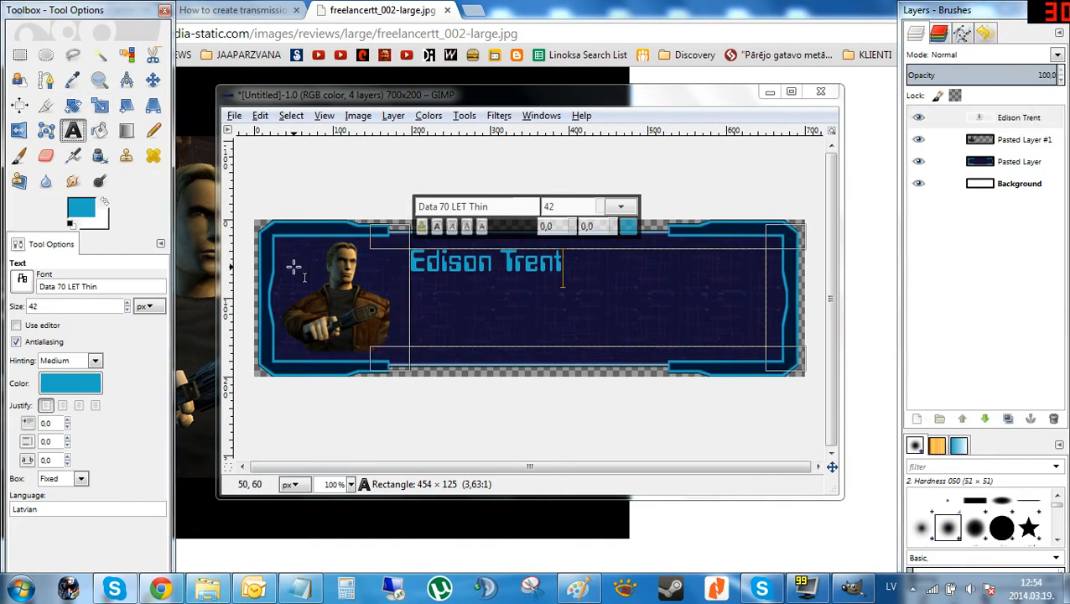
{"action": "left_click_drag", "start_coordinate": [293, 266], "coordinate": [511, 321]}
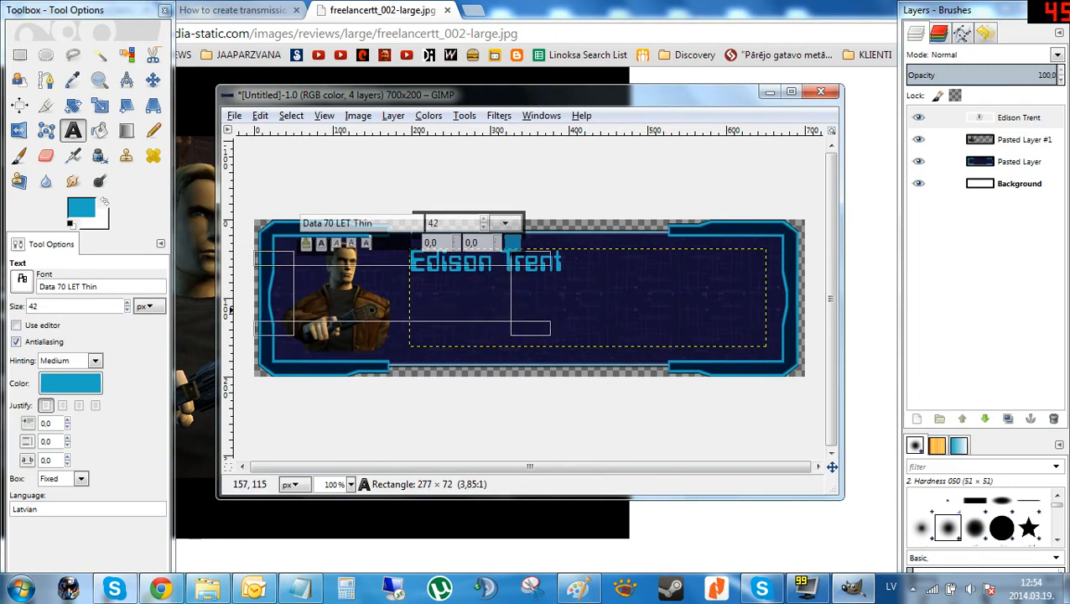
{"action": "left_click", "coordinate": [378, 343]}
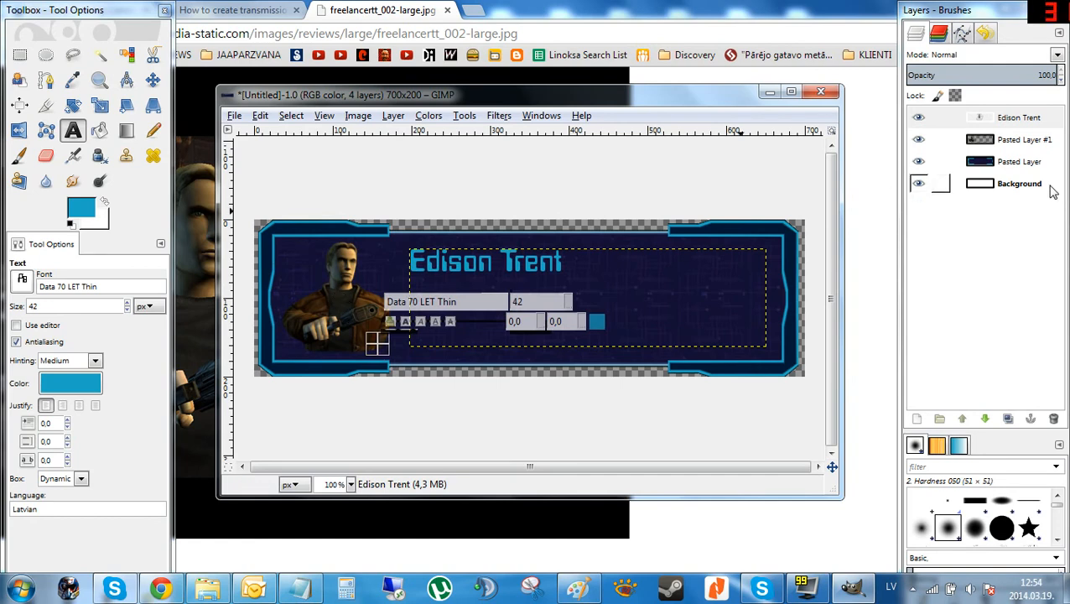
{"action": "left_click", "coordinate": [1024, 140]}
{"action": "left_click", "coordinate": [410, 262]}
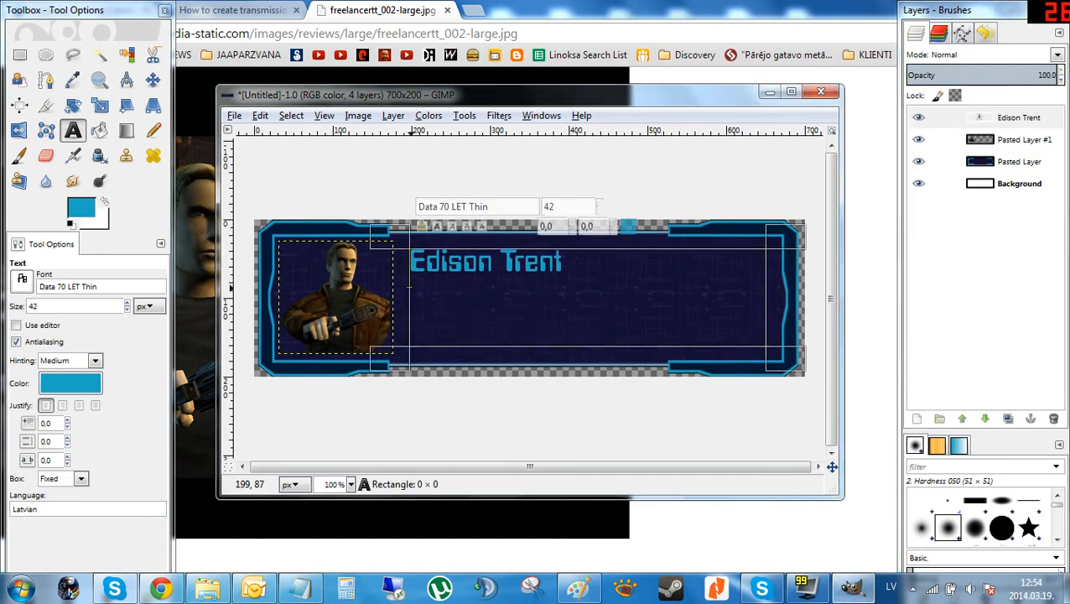
{"action": "left_click_drag", "start_coordinate": [410, 262], "coordinate": [513, 267]}
{"action": "left_click", "coordinate": [401, 311]}
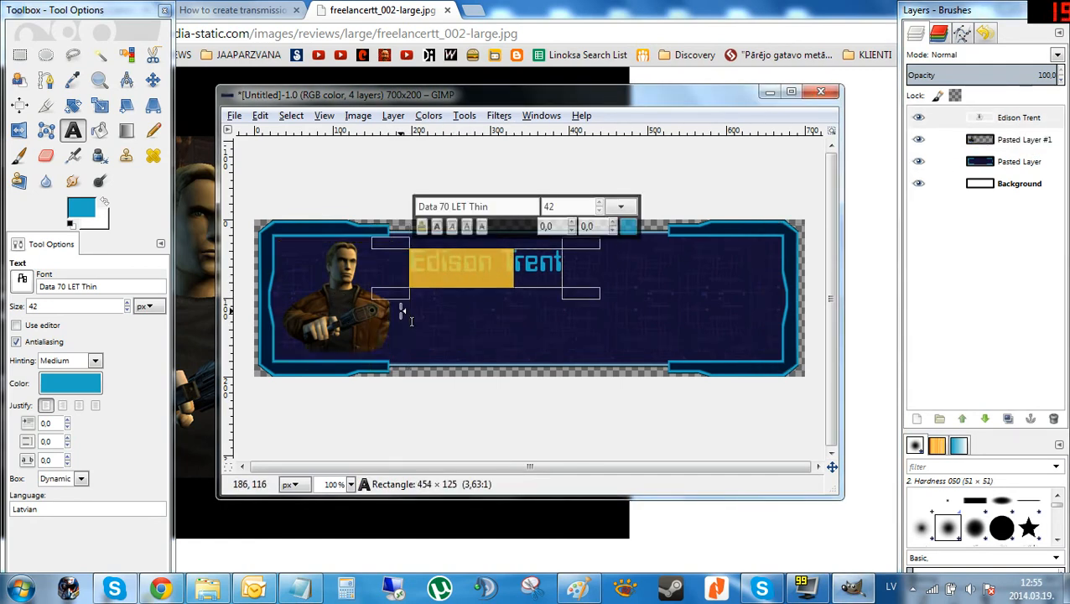
{"action": "left_click", "coordinate": [433, 338]}
Draw a text box about 299 × 36 px below the name and type Status:.
{"action": "left_click_drag", "start_coordinate": [402, 324], "coordinate": [650, 366]}
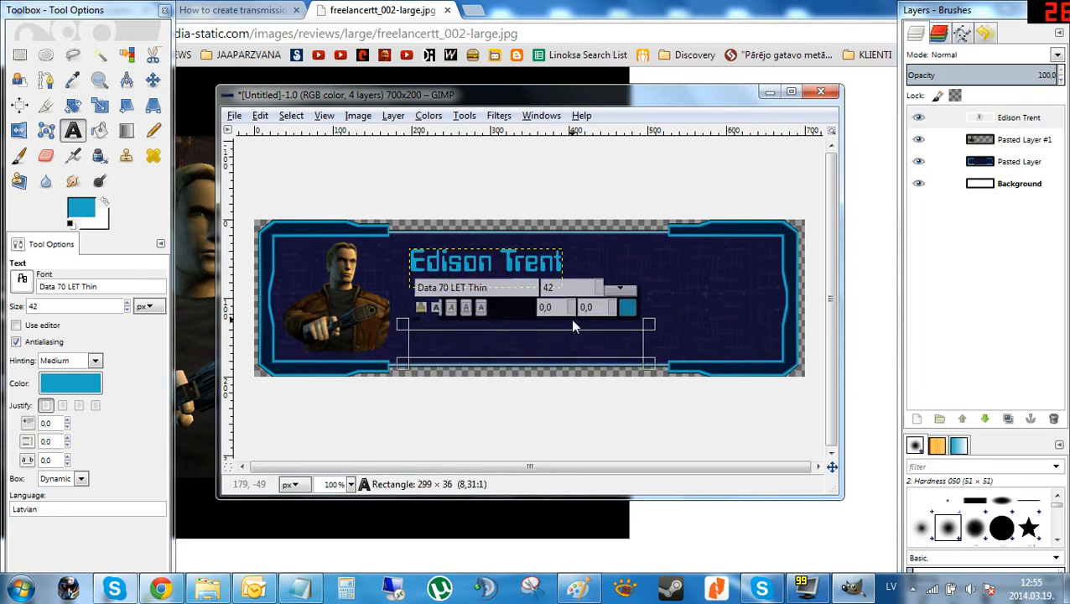
{"action": "type", "text": "dsf"}
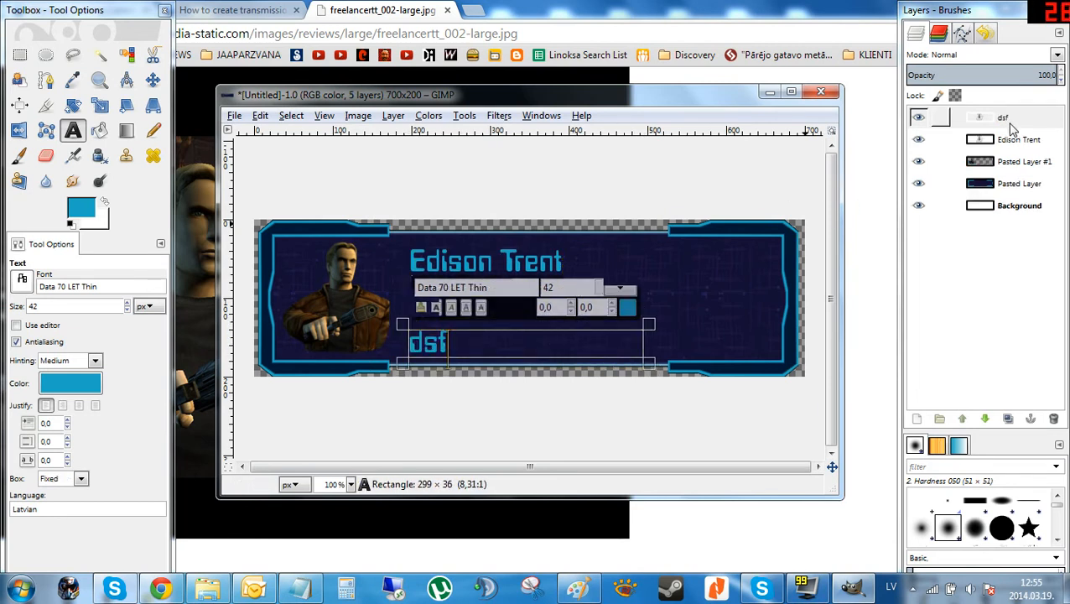
{"action": "key", "text": "BackSpace"}
{"action": "key", "text": "BackSpace"}
{"action": "key", "text": "BackSpace"}
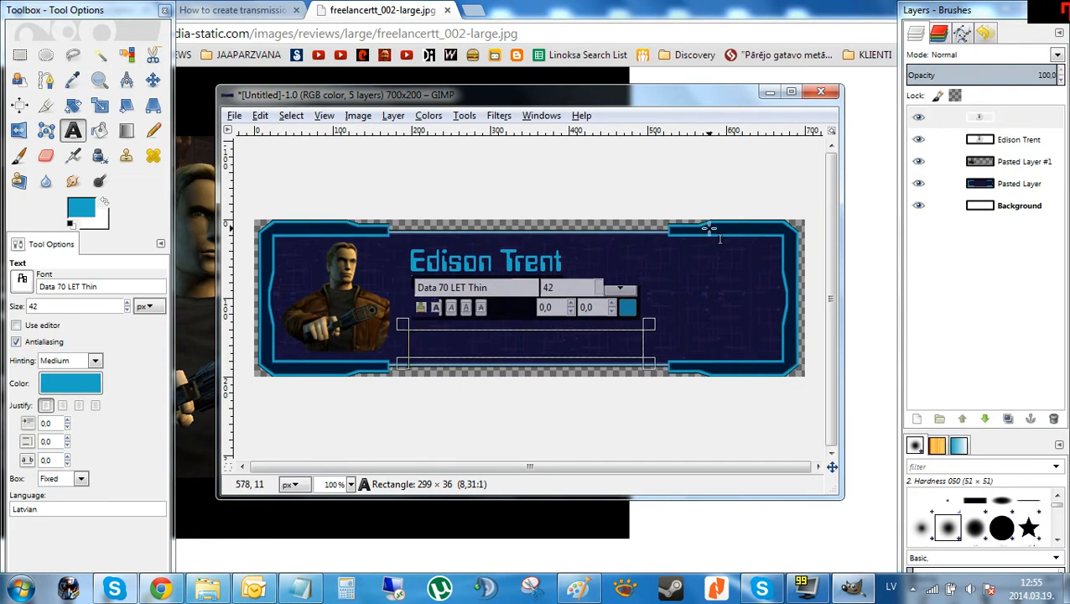
{"action": "type", "text": "Statu"}
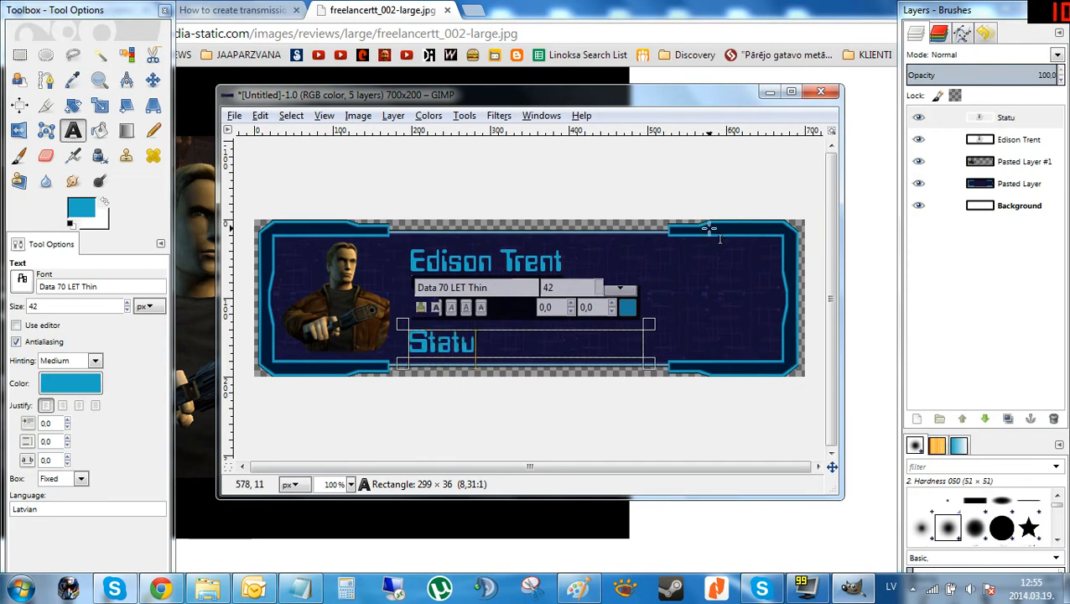
{"action": "type", "text": "s:"}
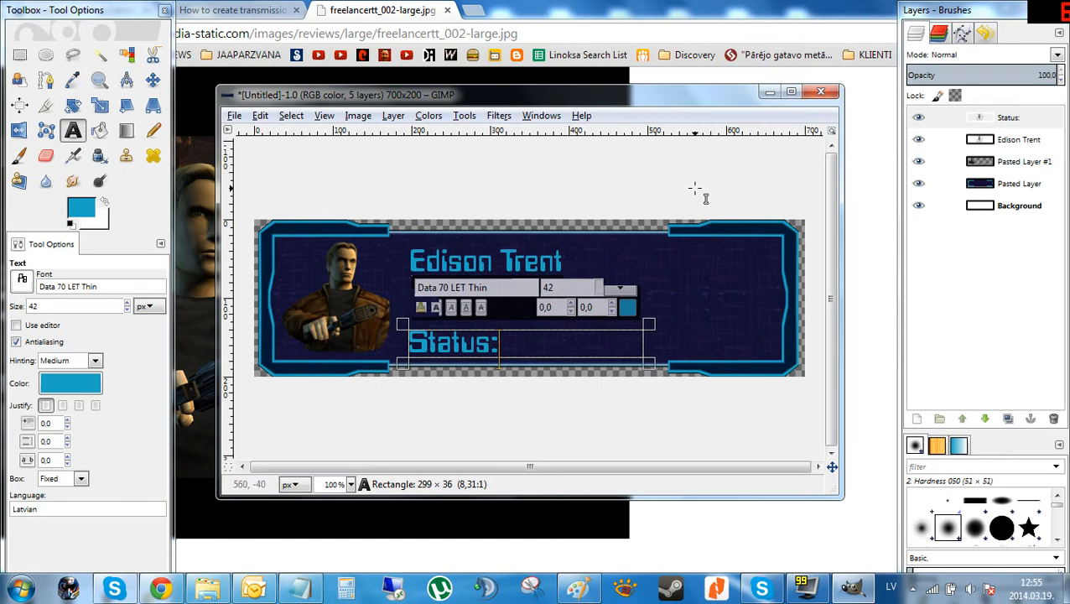
Set the Status: text to 26 px and narrow its box from the left to about 133 × 36 px.
{"action": "key", "text": "ctrl+a"}
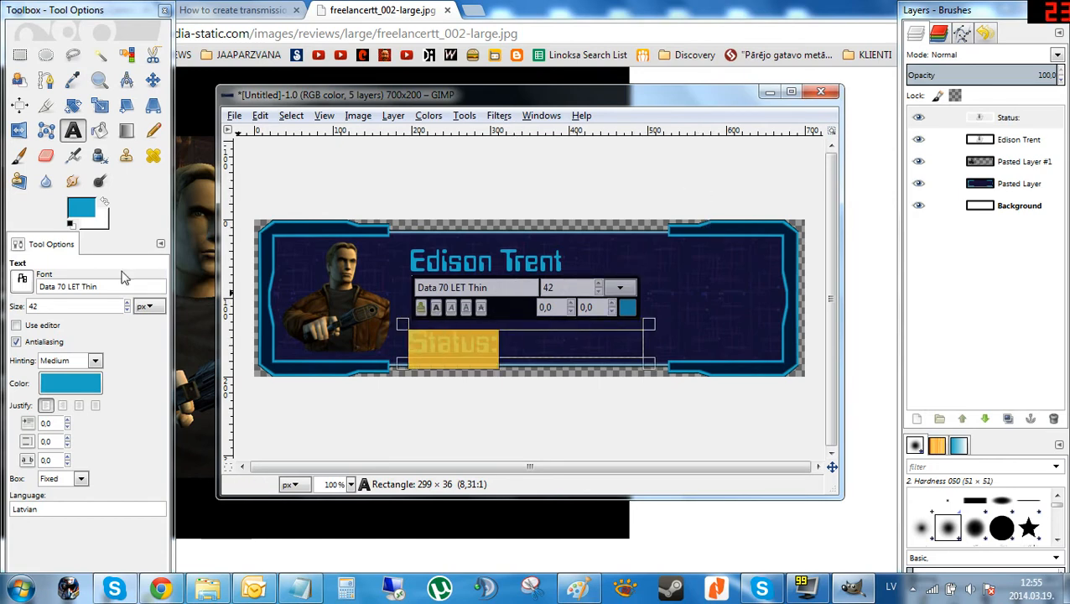
{"action": "left_click", "coordinate": [128, 310]}
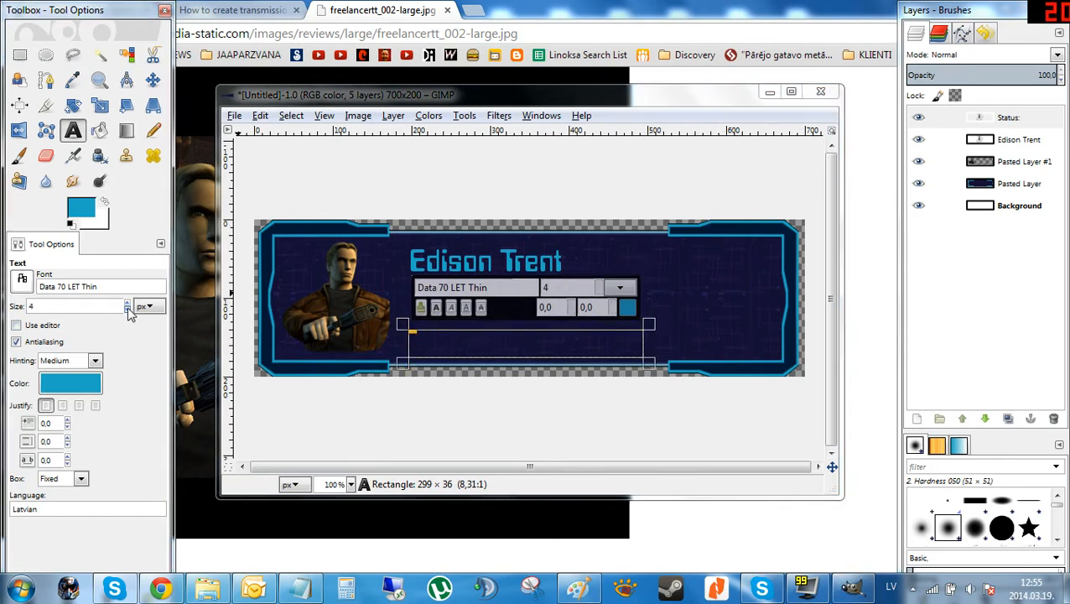
{"action": "left_click", "coordinate": [129, 303]}
{"action": "left_click", "coordinate": [129, 304]}
{"action": "left_click", "coordinate": [128, 303]}
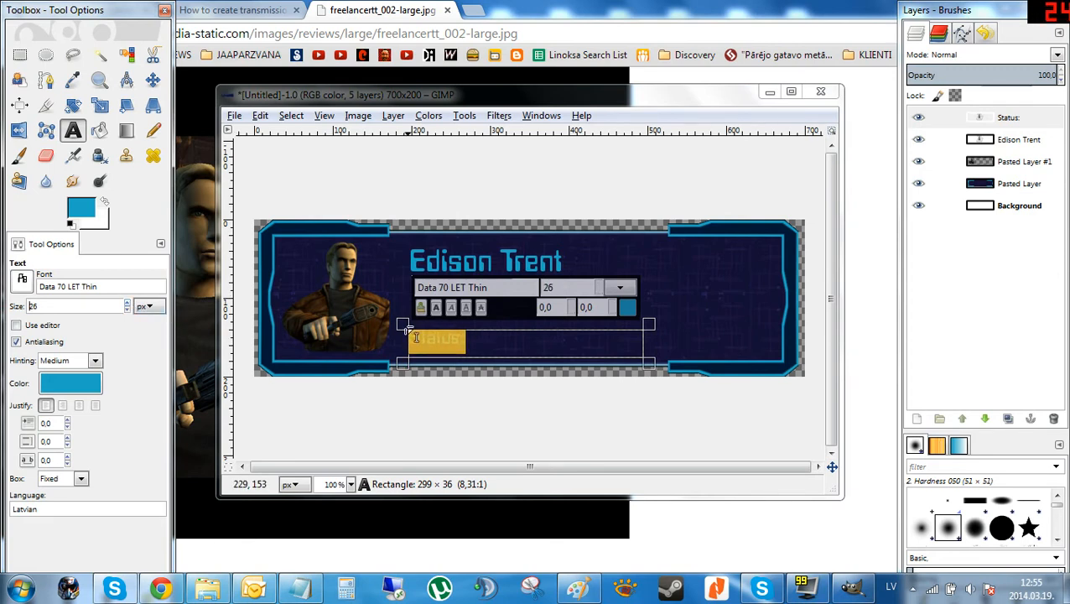
{"action": "left_click_drag", "start_coordinate": [399, 323], "coordinate": [533, 327]}
{"action": "left_click", "coordinate": [597, 345]}
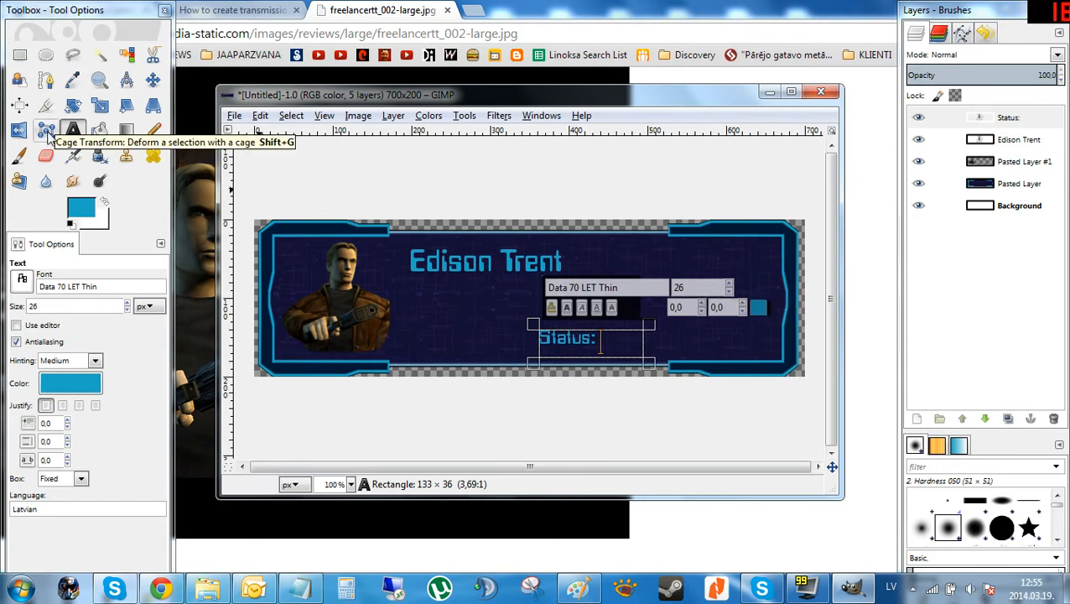
Draw a test text box near the portrait, type dsf and colour it green 00ff18.
{"action": "mouse_move", "coordinate": [271, 237]}
{"action": "left_mouse_down"}
{"action": "mouse_move", "coordinate": [310, 267]}
{"action": "mouse_move", "coordinate": [341, 260]}
{"action": "mouse_move", "coordinate": [284, 253]}
{"action": "left_mouse_up"}
{"action": "type", "text": "dsf"}
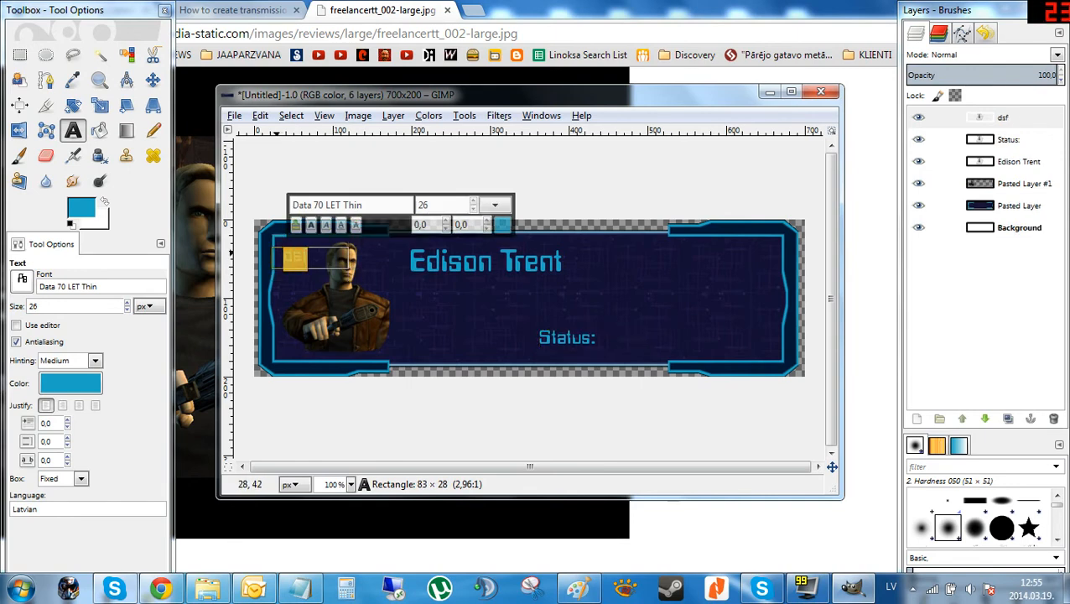
{"action": "left_click", "coordinate": [88, 382]}
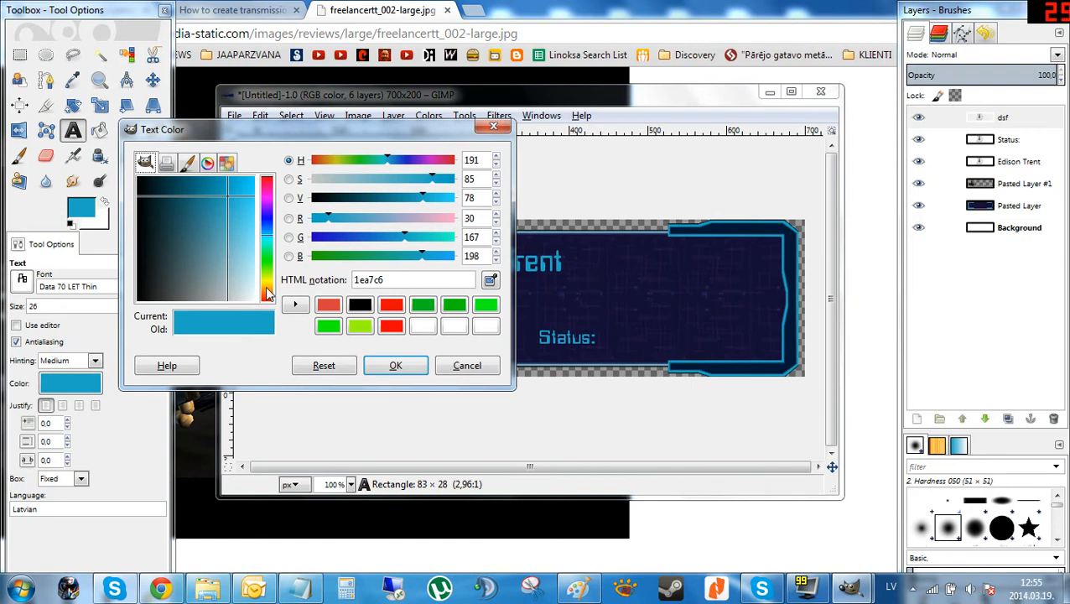
{"action": "left_click_drag", "start_coordinate": [267, 277], "coordinate": [269, 264]}
{"action": "left_click_drag", "start_coordinate": [224, 202], "coordinate": [253, 178]}
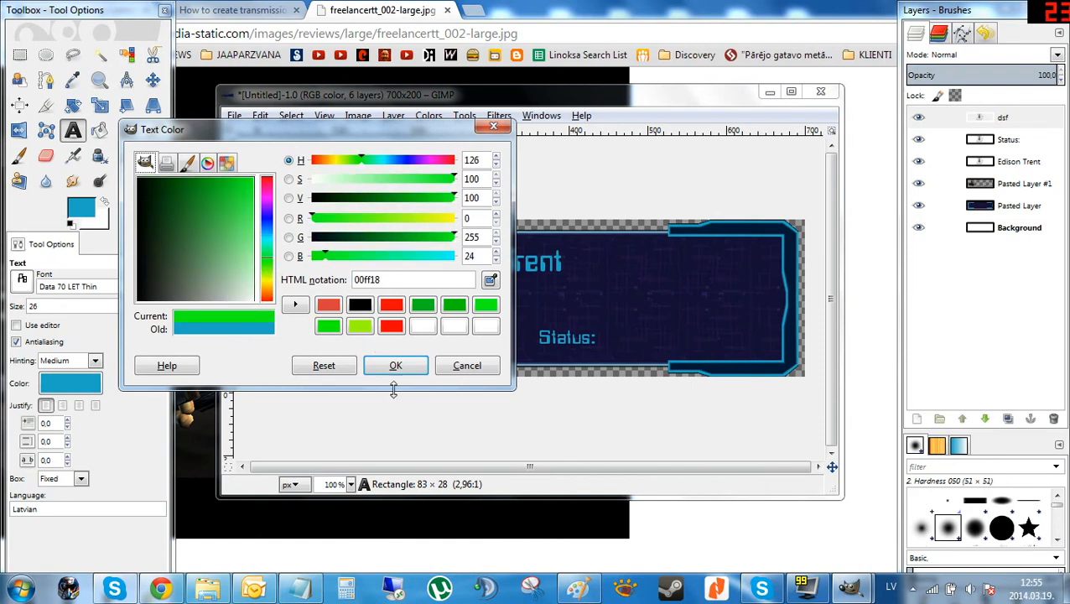
{"action": "left_click", "coordinate": [395, 365]}
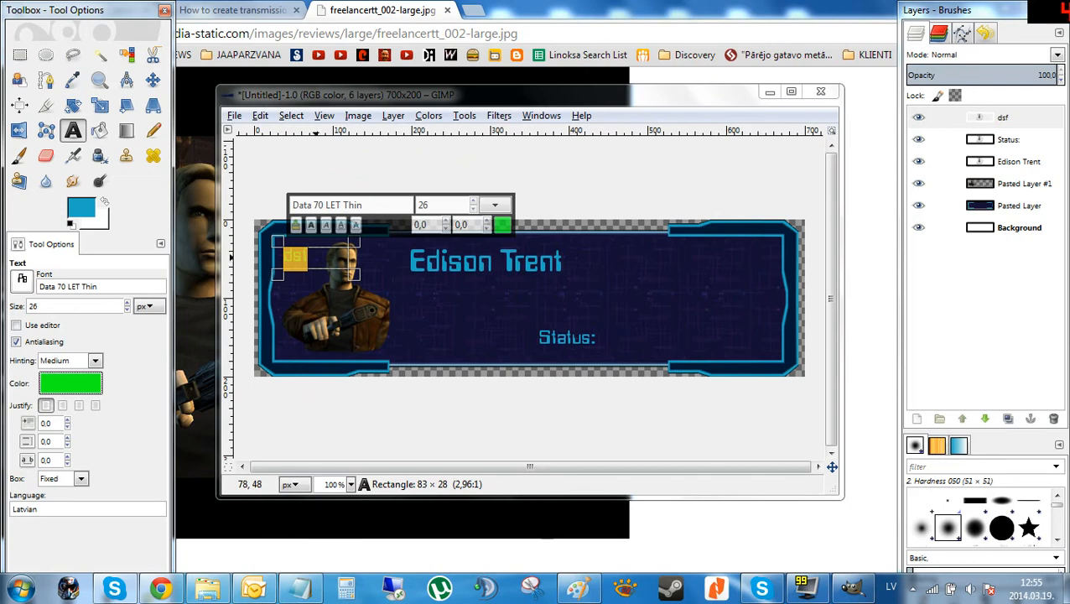
Delete the dsf test text layer.
{"action": "left_click", "coordinate": [920, 120]}
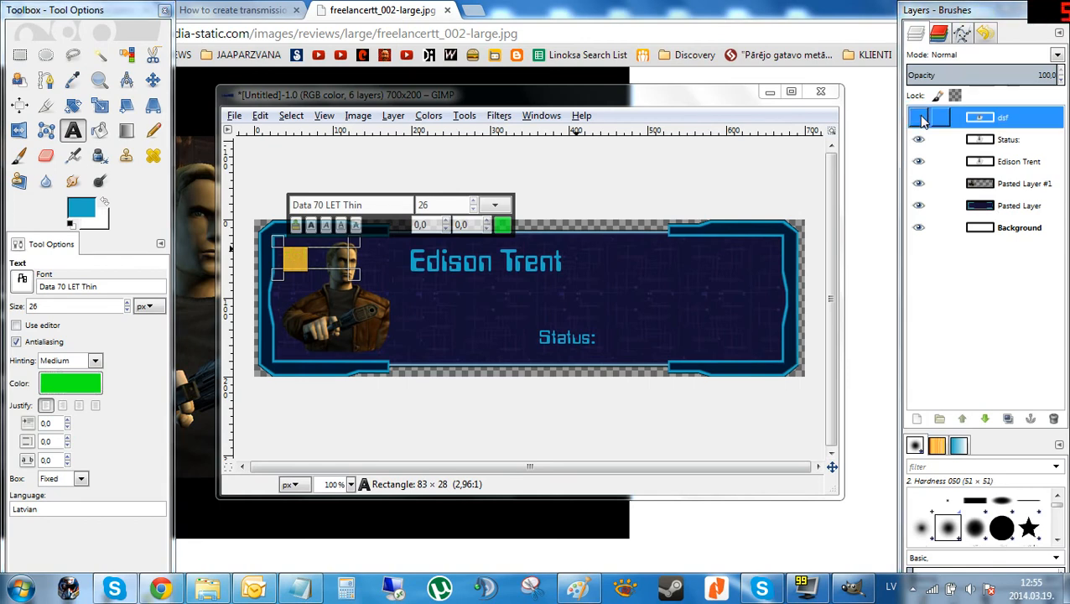
{"action": "left_click", "coordinate": [919, 118]}
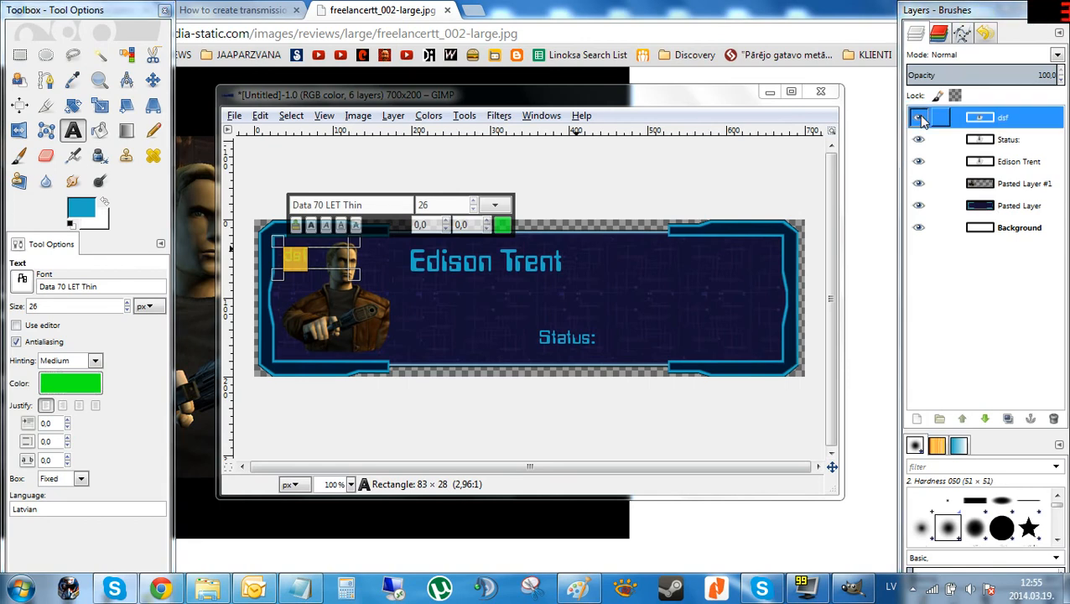
{"action": "right_click", "coordinate": [987, 119]}
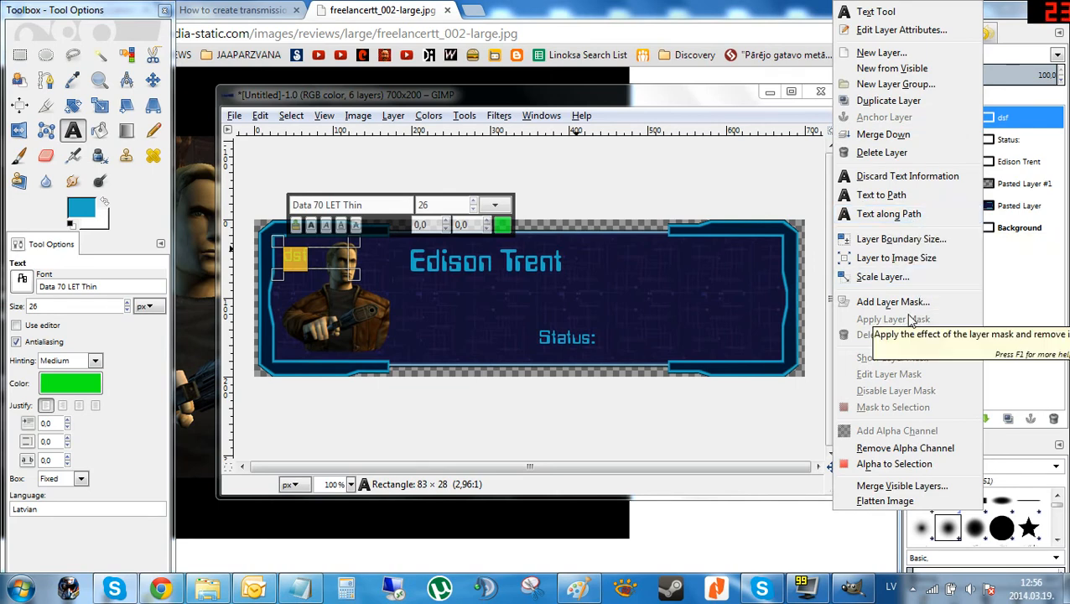
{"action": "left_click", "coordinate": [880, 151]}
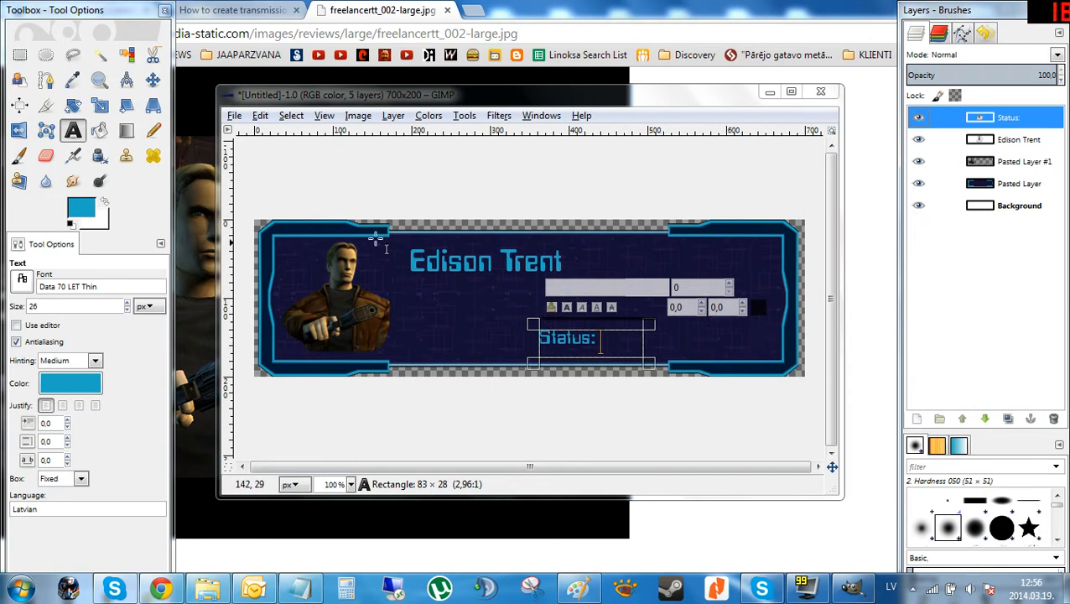
Open the image export, choose the Desktop folder and name the file Trent 1.png.
{"action": "left_click", "coordinate": [234, 116]}
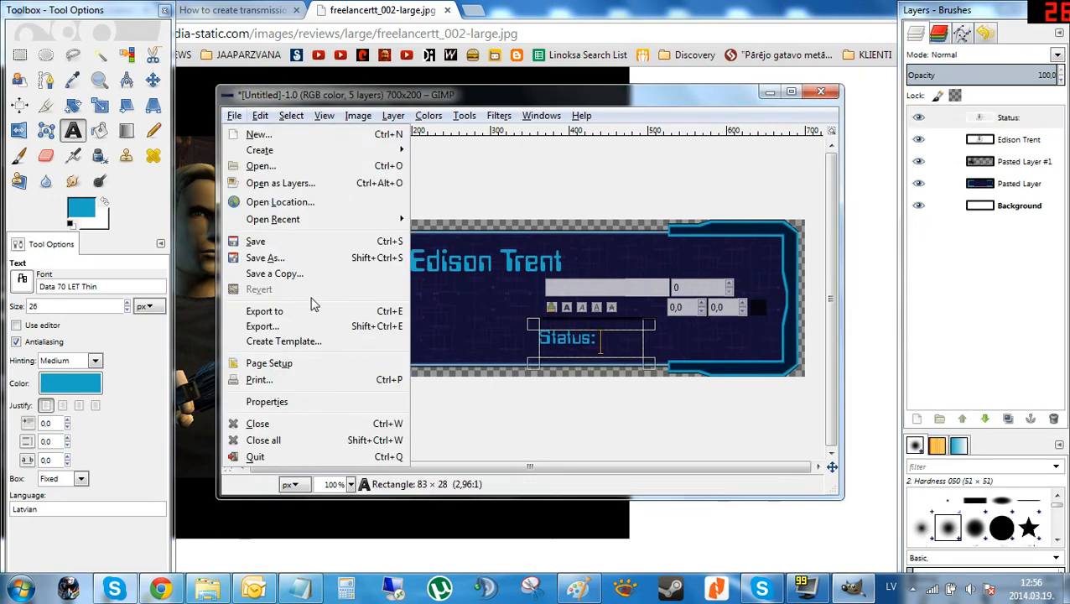
{"action": "left_click", "coordinate": [276, 326]}
{"action": "left_click", "coordinate": [255, 187]}
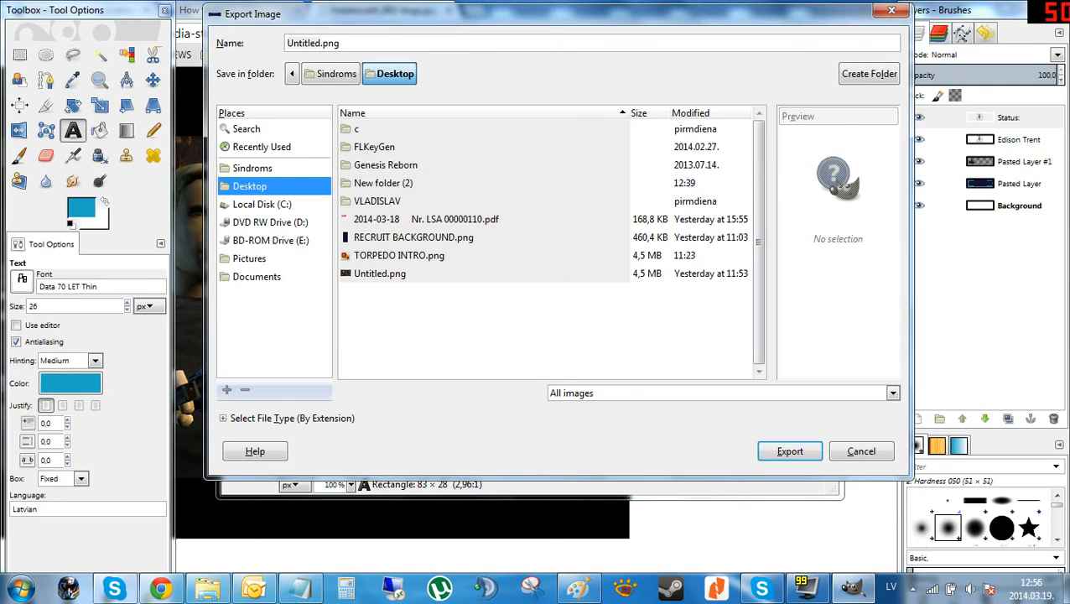
{"action": "triple_click", "coordinate": [321, 43]}
{"action": "left_click", "coordinate": [321, 42]}
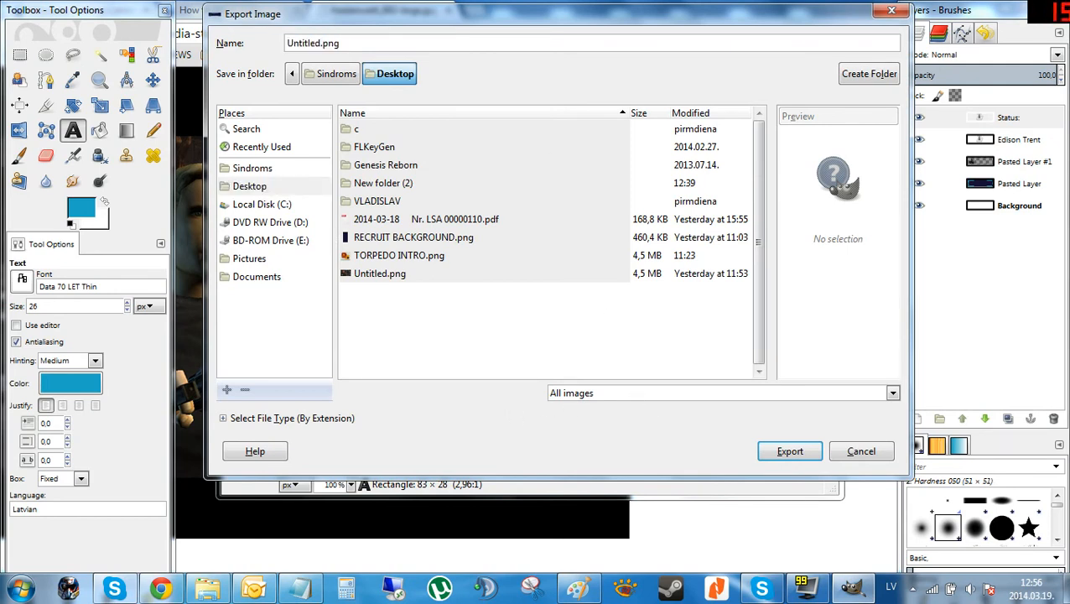
{"action": "key", "text": "BackSpace"}
{"action": "key", "text": "BackSpace"}
{"action": "key", "text": "BackSpace"}
{"action": "key", "text": "BackSpace"}
{"action": "type", "text": "Tre"}
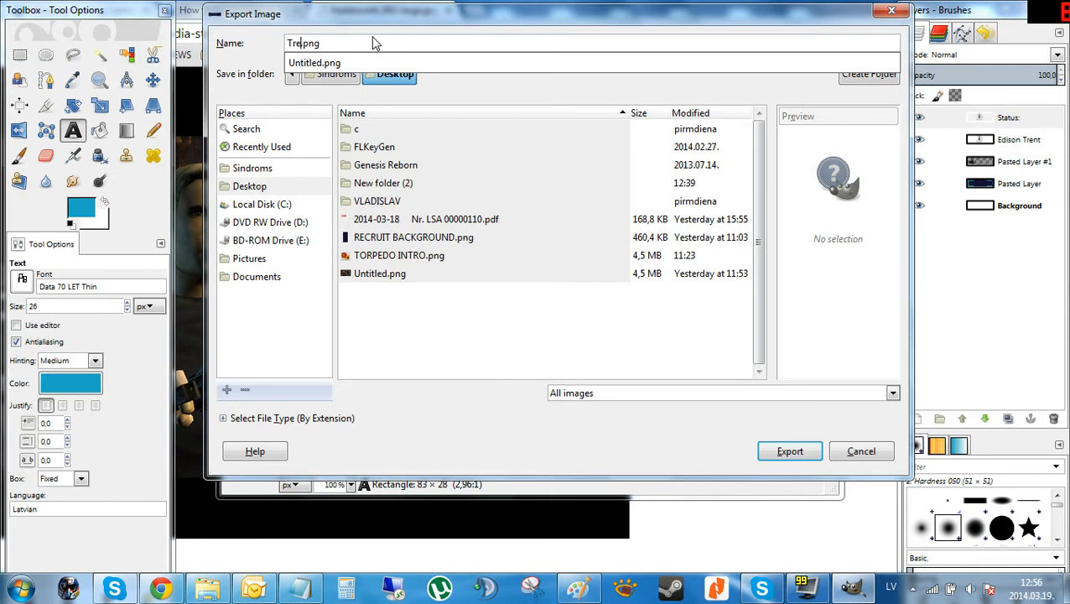
{"action": "type", "text": "nt 1"}
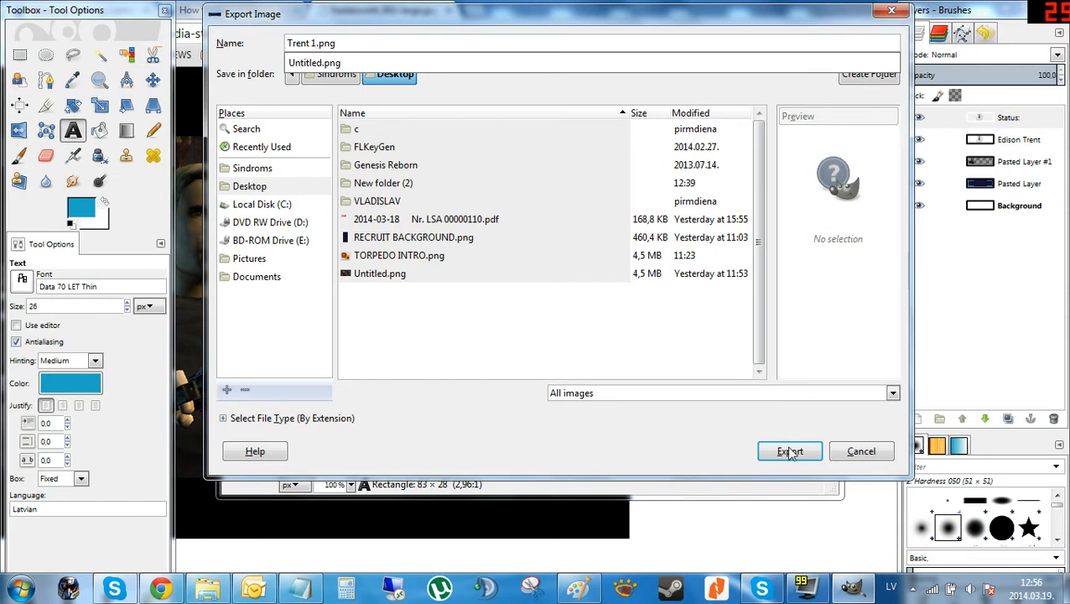
Export the PNG with the compression level set to 0.
{"action": "left_click", "coordinate": [788, 453]}
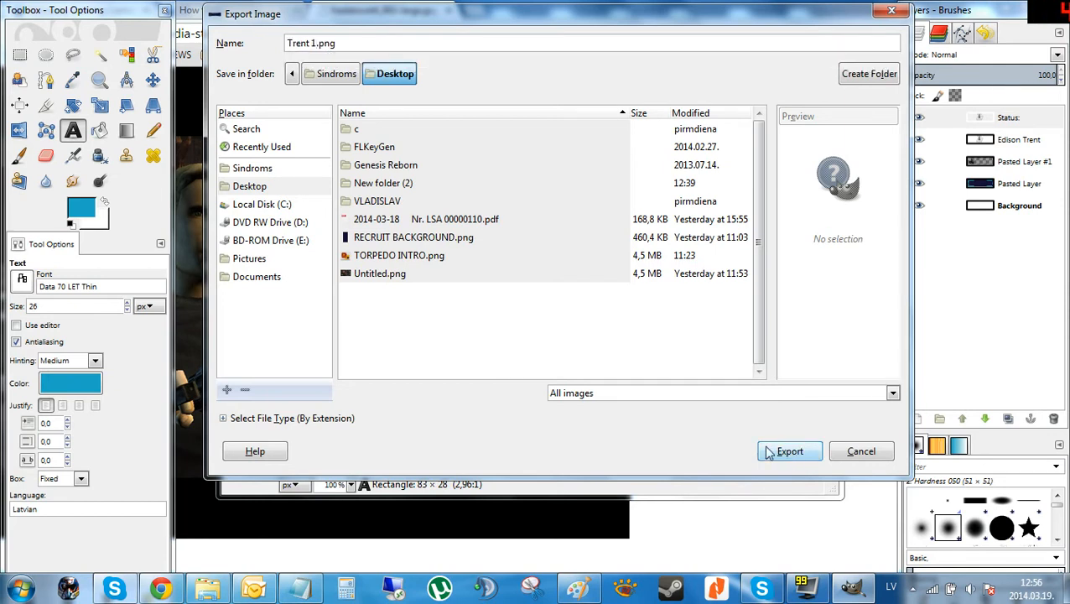
{"action": "left_click", "coordinate": [768, 453]}
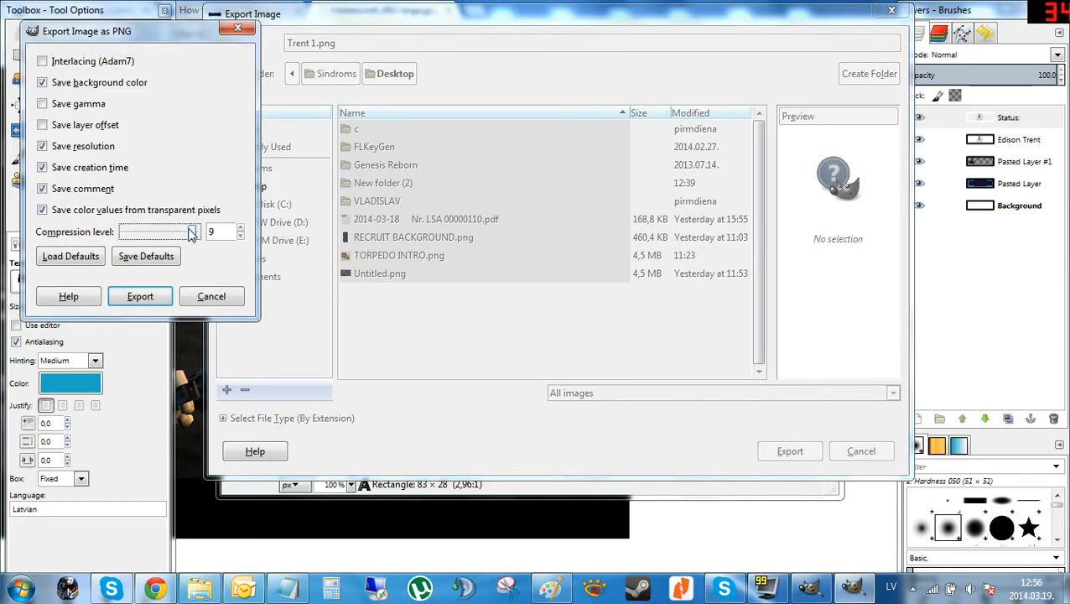
{"action": "left_click_drag", "start_coordinate": [195, 232], "coordinate": [114, 233]}
{"action": "left_click", "coordinate": [140, 296]}
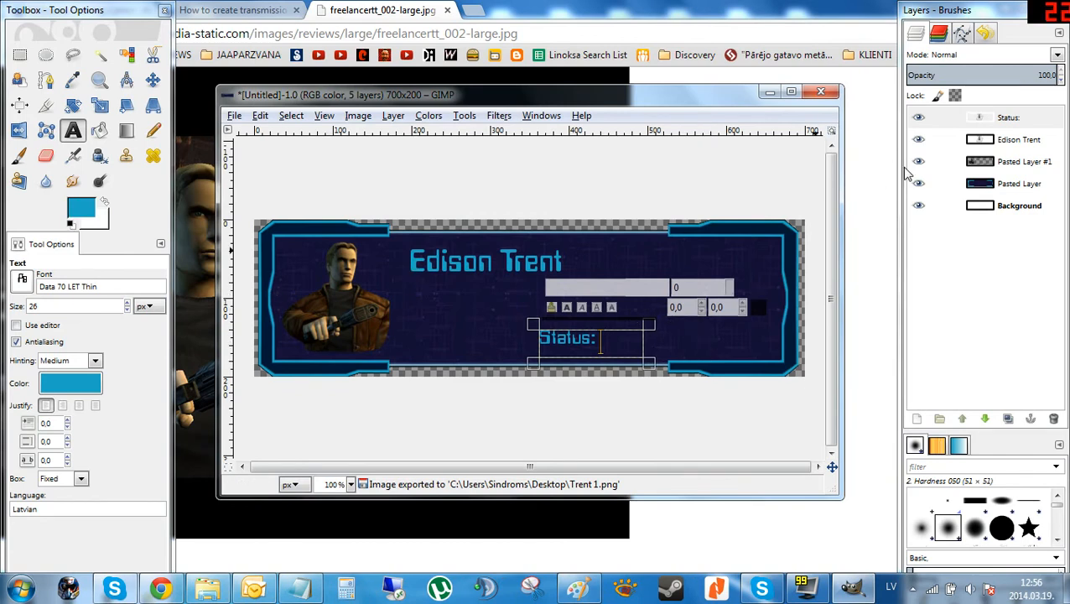
Draw a text box about 88 × 34 px near the portrait and type ONLINE in green 1ec62e.
{"action": "left_click_drag", "start_coordinate": [265, 244], "coordinate": [356, 290]}
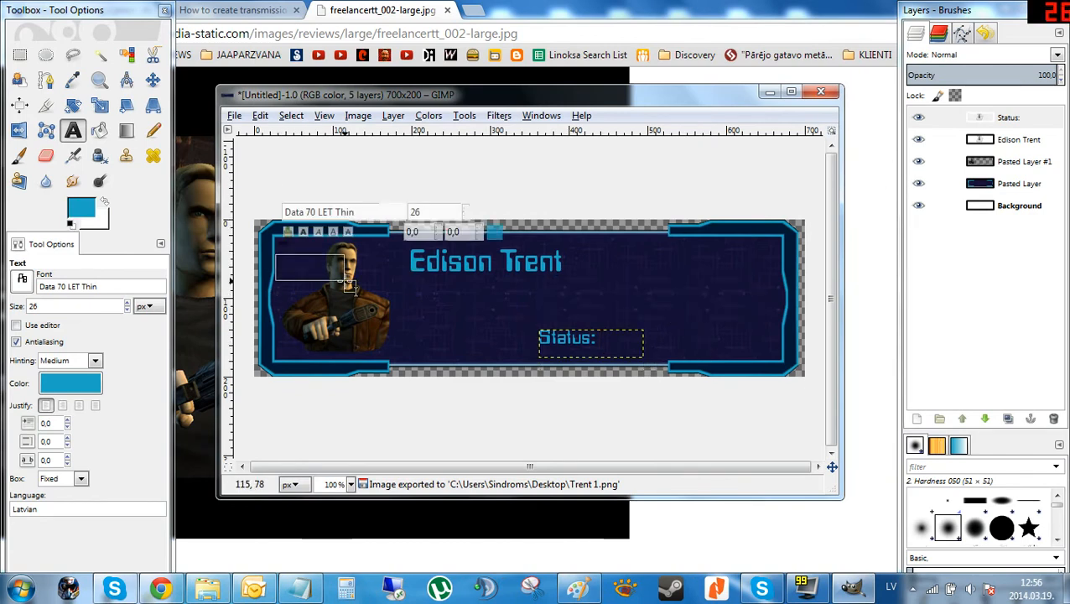
{"action": "left_click", "coordinate": [79, 210]}
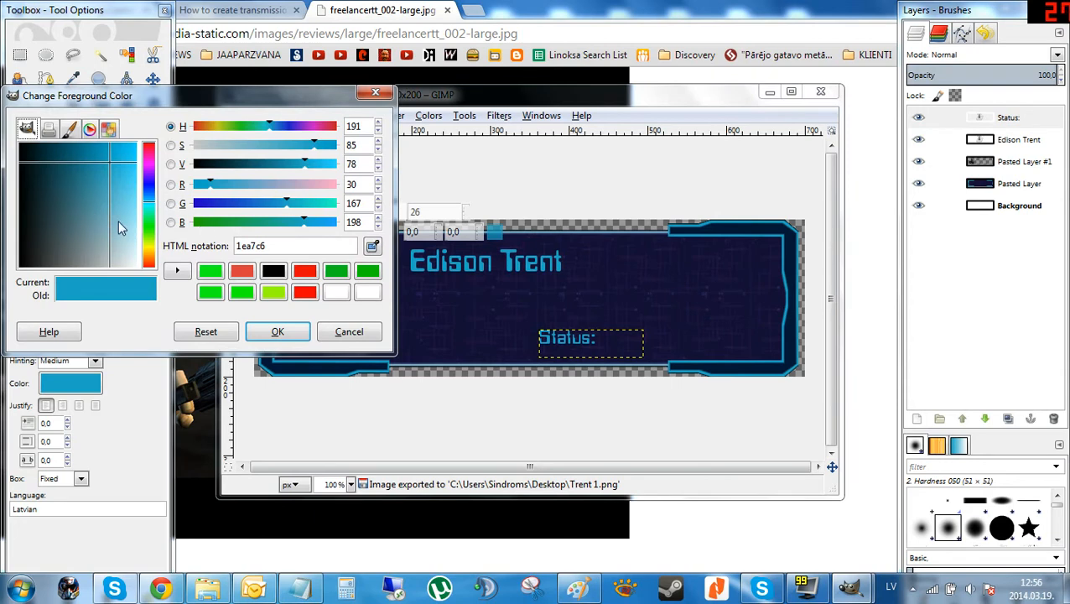
{"action": "left_click_drag", "start_coordinate": [148, 202], "coordinate": [151, 230]}
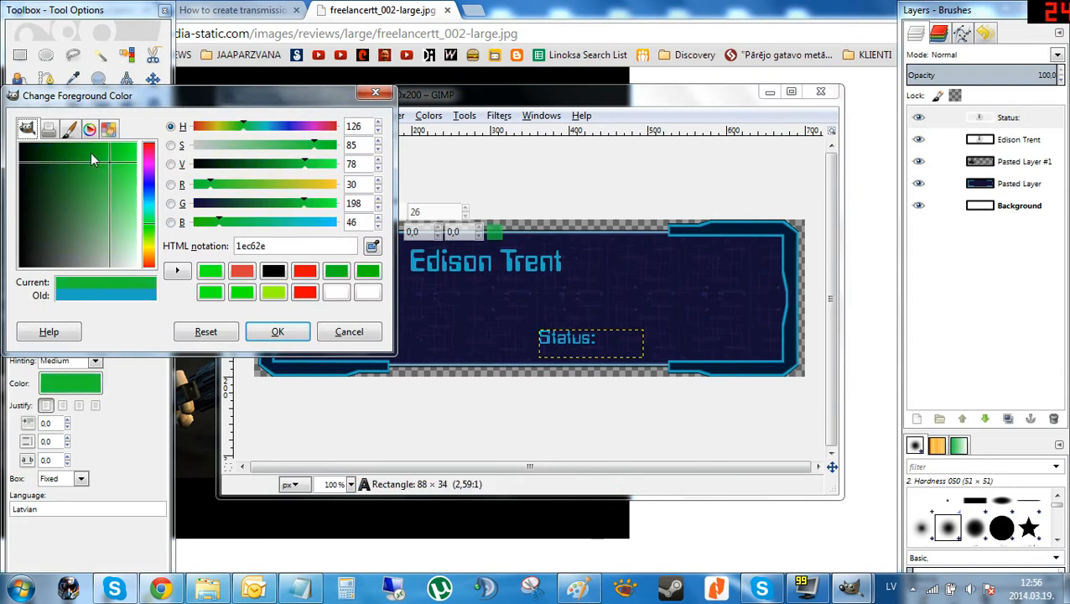
{"action": "left_click", "coordinate": [114, 145]}
{"action": "left_click", "coordinate": [278, 331]}
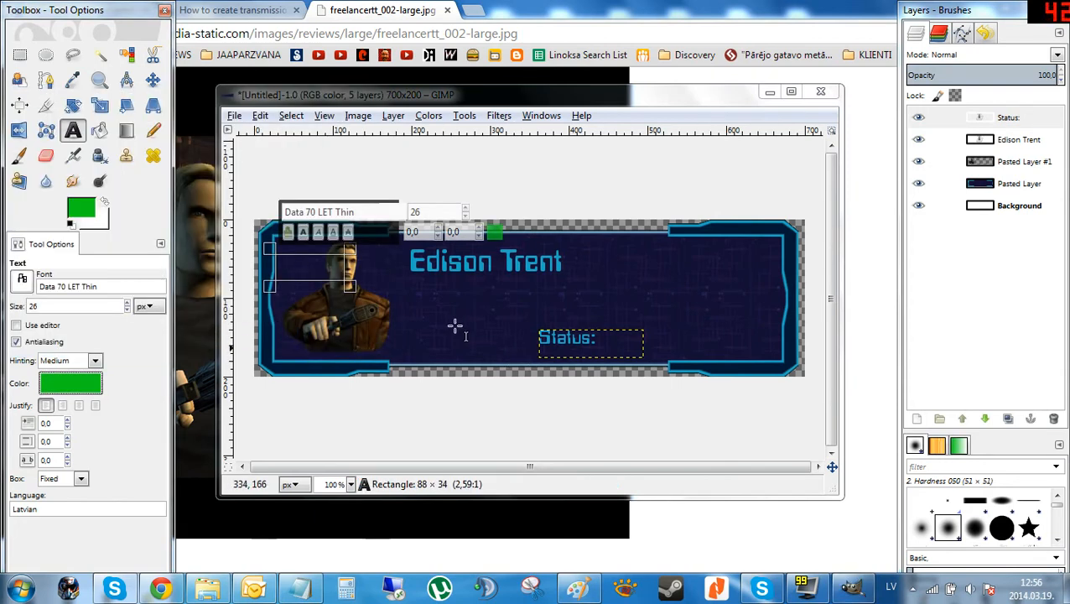
{"action": "left_click", "coordinate": [292, 266]}
{"action": "type", "text": "ONLINE"}
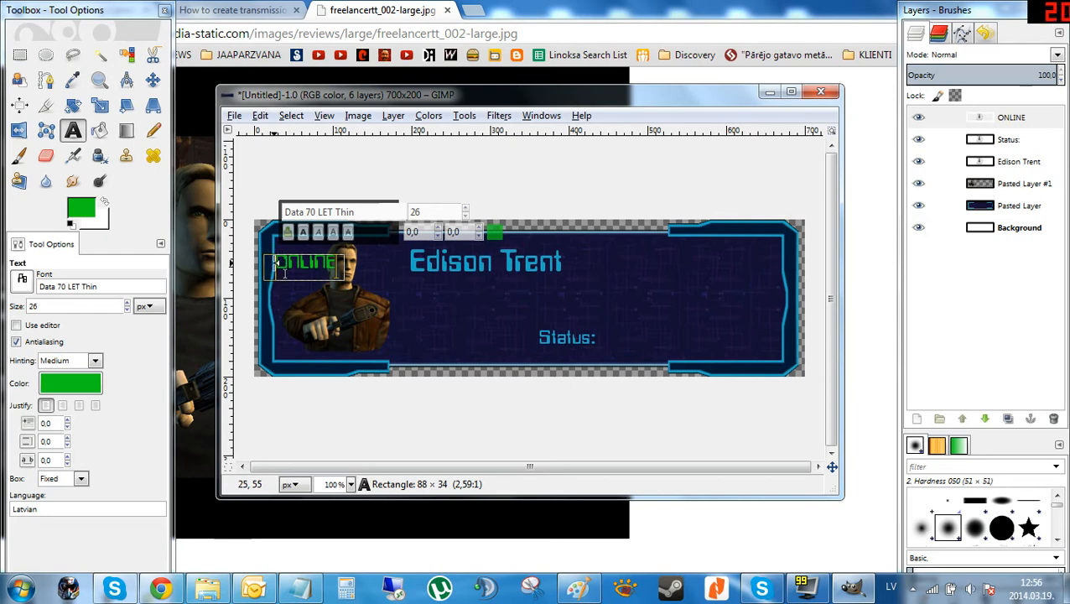
Move the ONLINE text next to the Status: label.
{"action": "left_click", "coordinate": [153, 79]}
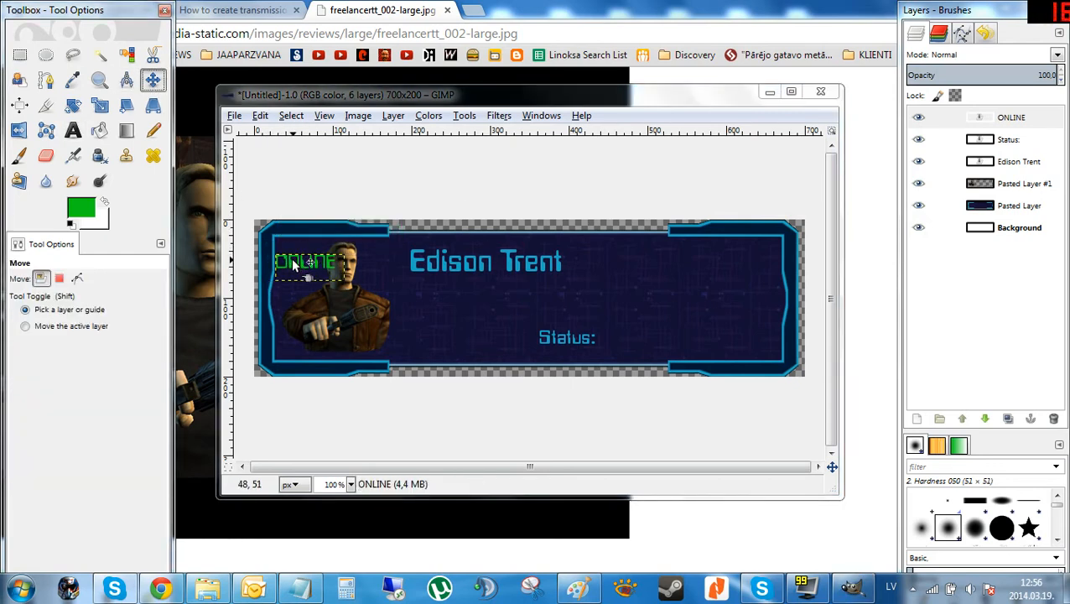
{"action": "left_click_drag", "start_coordinate": [295, 263], "coordinate": [616, 340]}
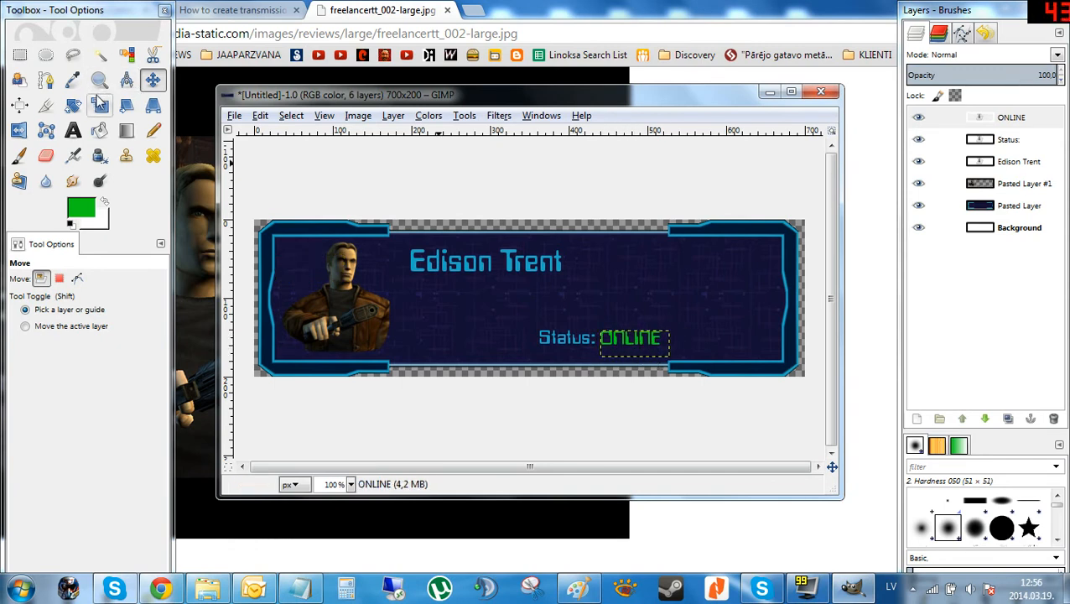
Change the ONLINE text to David Bold at 15 px and nudge it to align after Status:.
{"action": "left_click", "coordinate": [73, 130]}
{"action": "left_click", "coordinate": [635, 340]}
{"action": "double_click", "coordinate": [639, 344]}
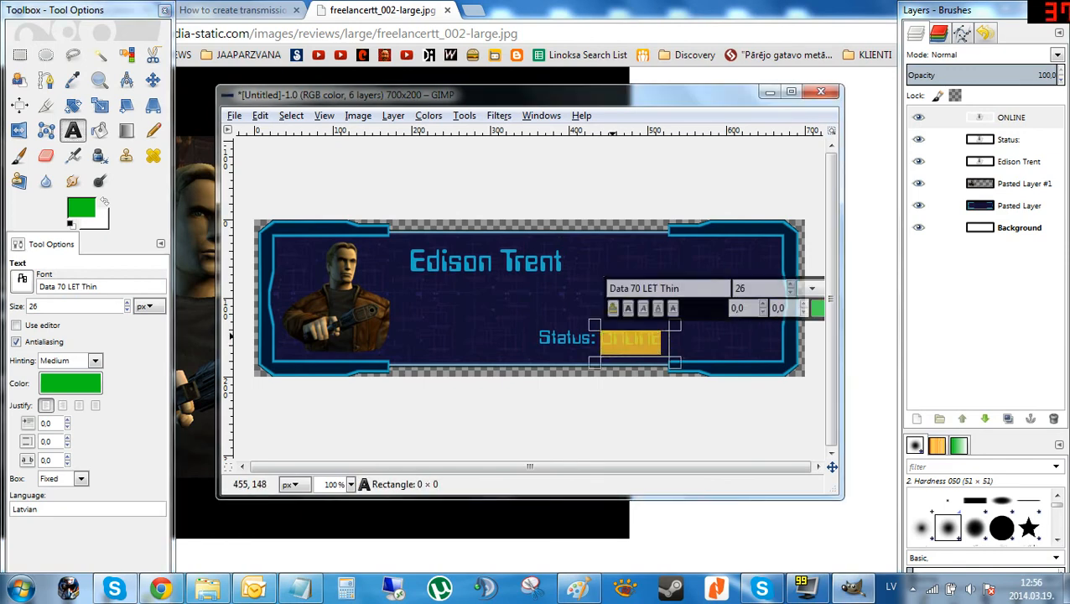
{"action": "left_click", "coordinate": [24, 281]}
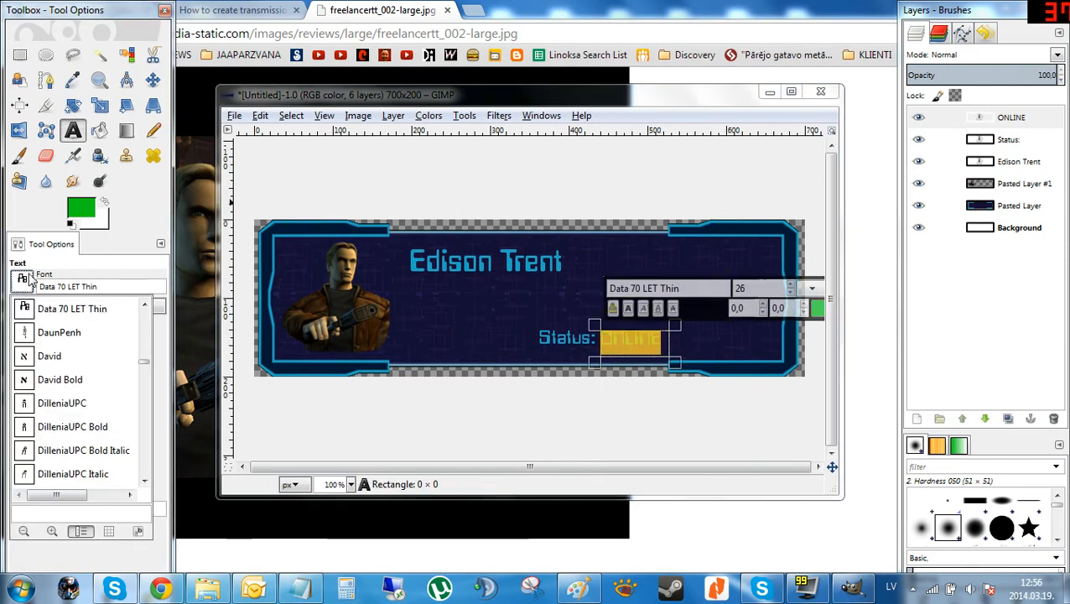
{"action": "left_click", "coordinate": [73, 383]}
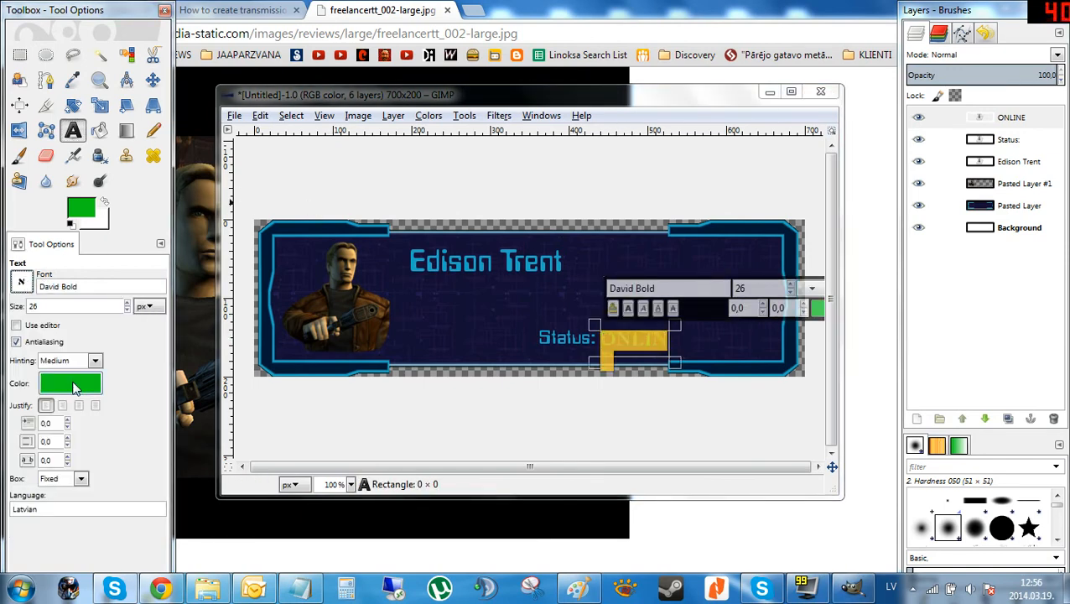
{"action": "left_click_drag", "start_coordinate": [127, 309], "coordinate": [127, 308]}
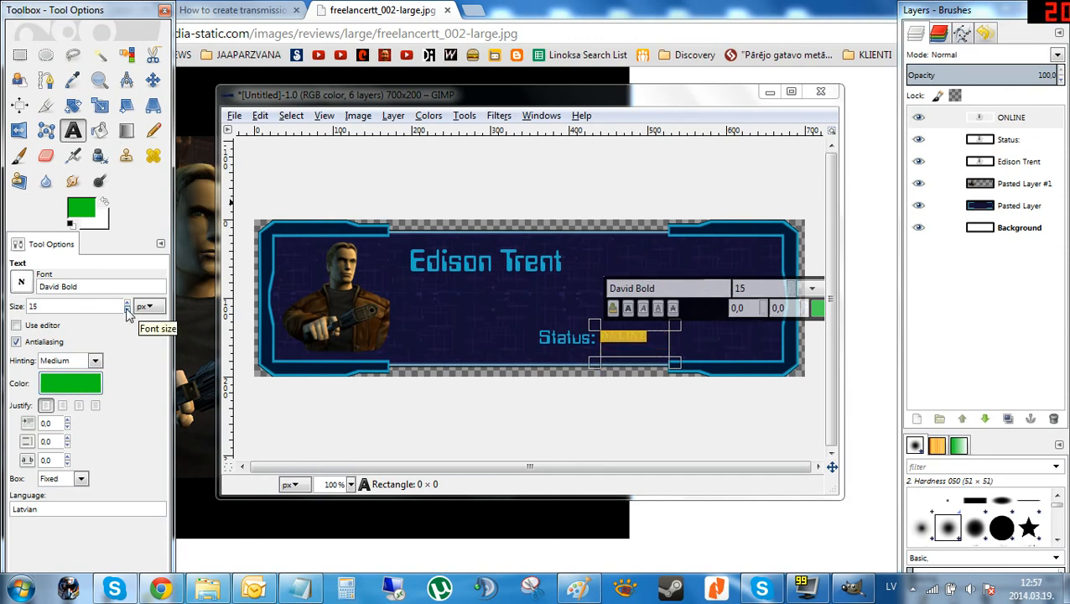
{"action": "left_click", "coordinate": [152, 80]}
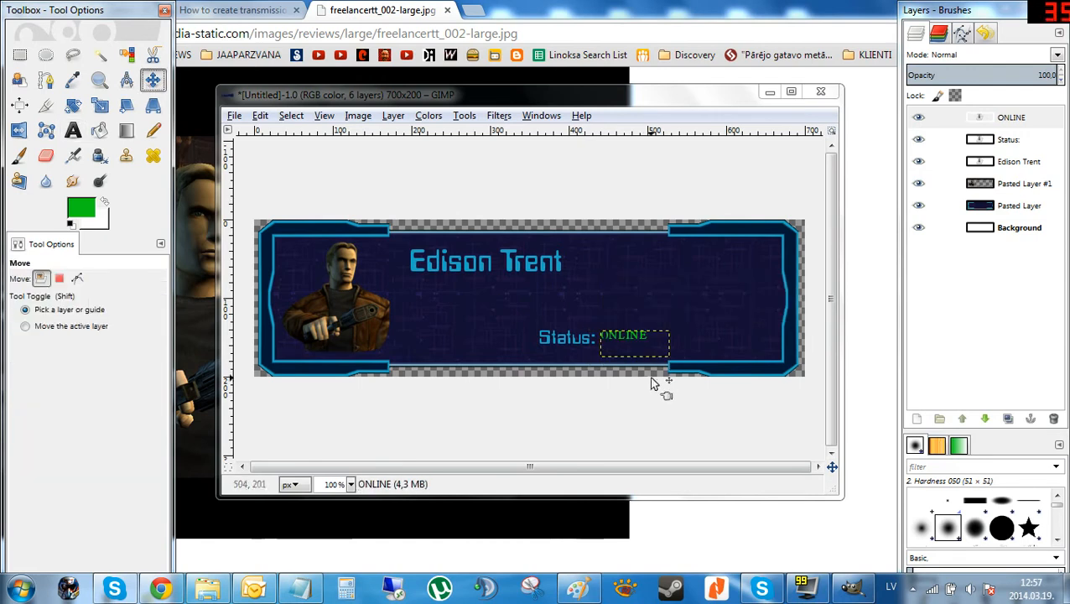
{"action": "left_click_drag", "start_coordinate": [641, 337], "coordinate": [645, 340]}
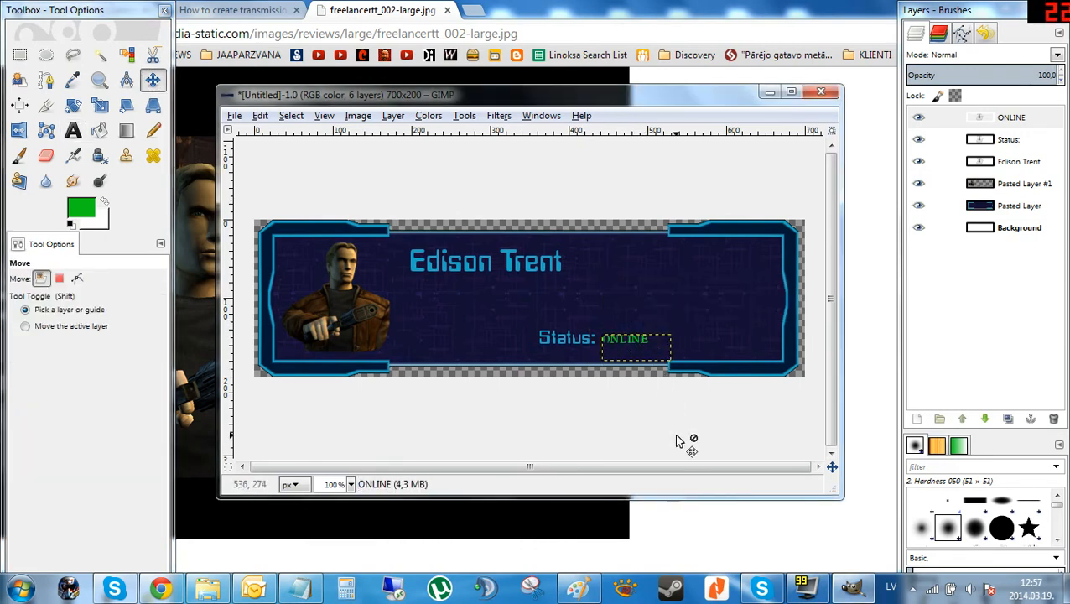
Export the image to the Desktop as Trent 2.png.
{"action": "left_click", "coordinate": [236, 115]}
{"action": "left_click", "coordinate": [279, 328]}
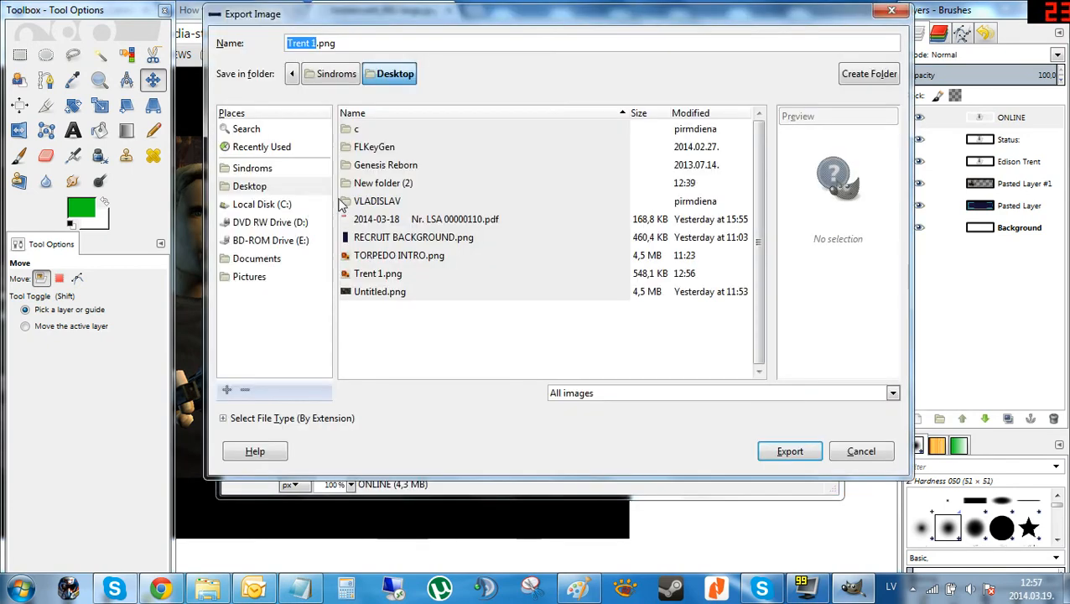
{"action": "key", "text": "Right"}
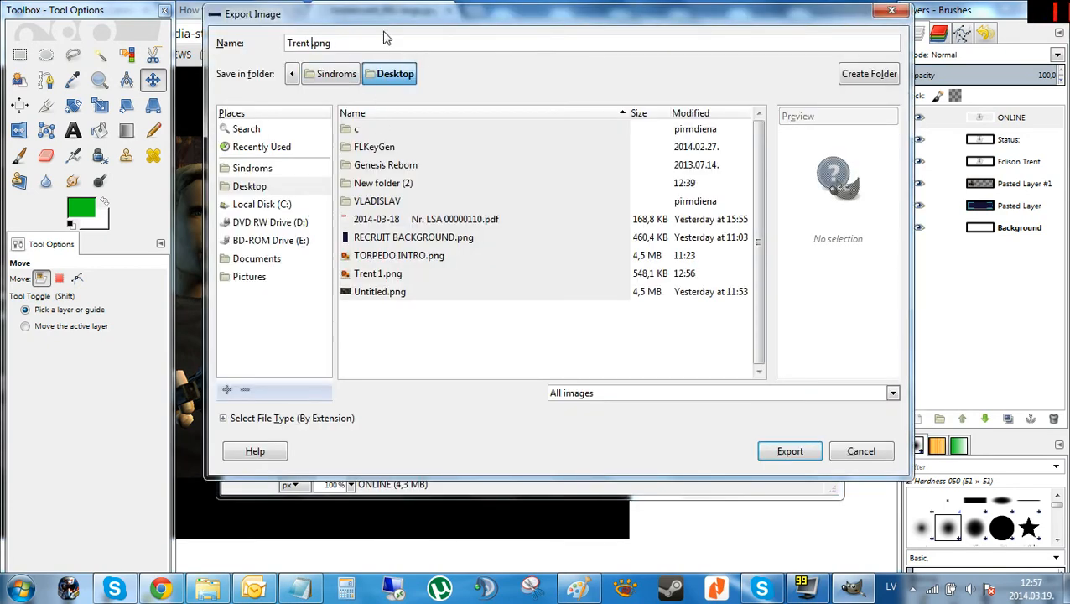
{"action": "type", "text": "2"}
{"action": "left_click", "coordinate": [810, 453]}
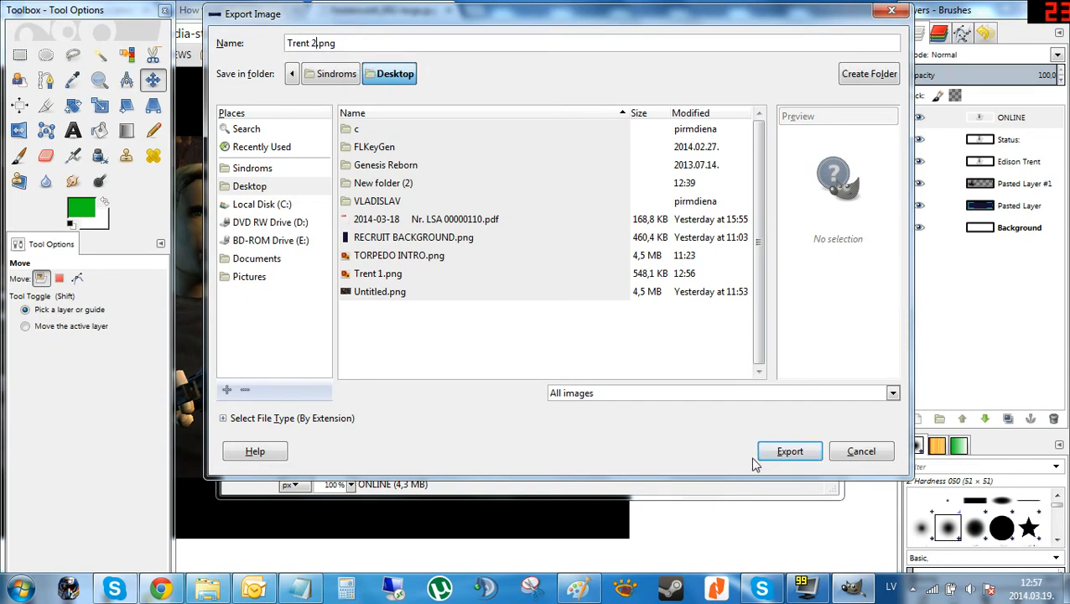
{"action": "left_click", "coordinate": [778, 452]}
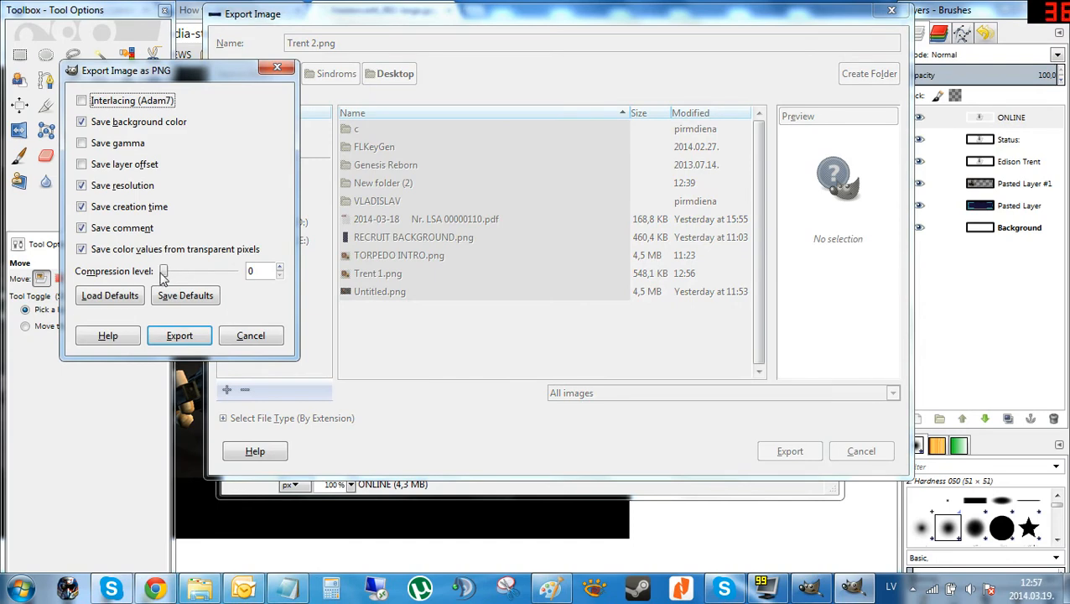
{"action": "left_click", "coordinate": [173, 336]}
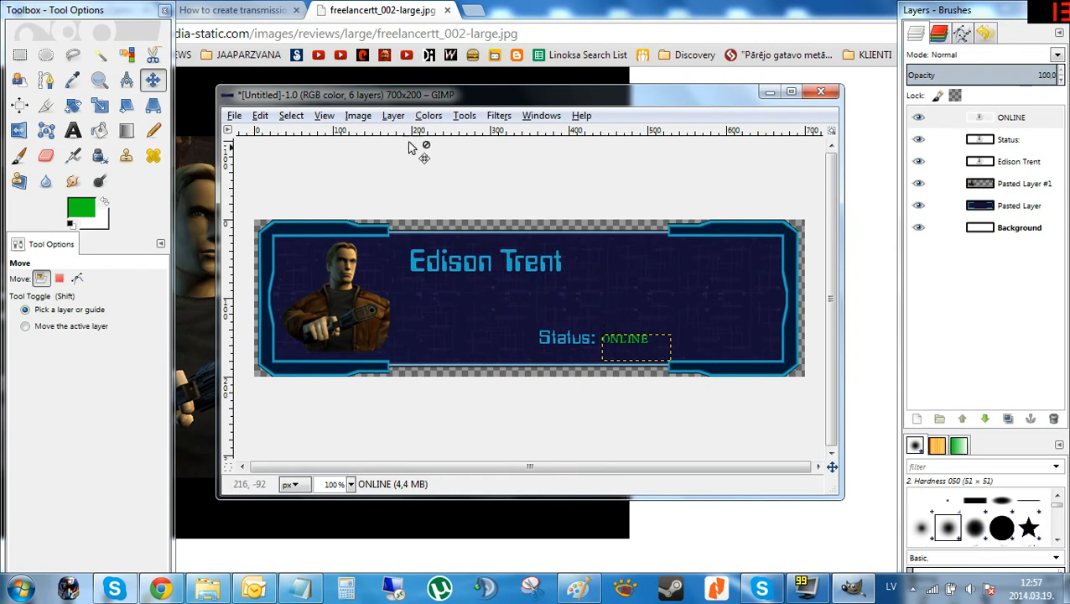
Close the image window without saving.
{"action": "left_click", "coordinate": [821, 91]}
{"action": "left_click", "coordinate": [531, 390]}
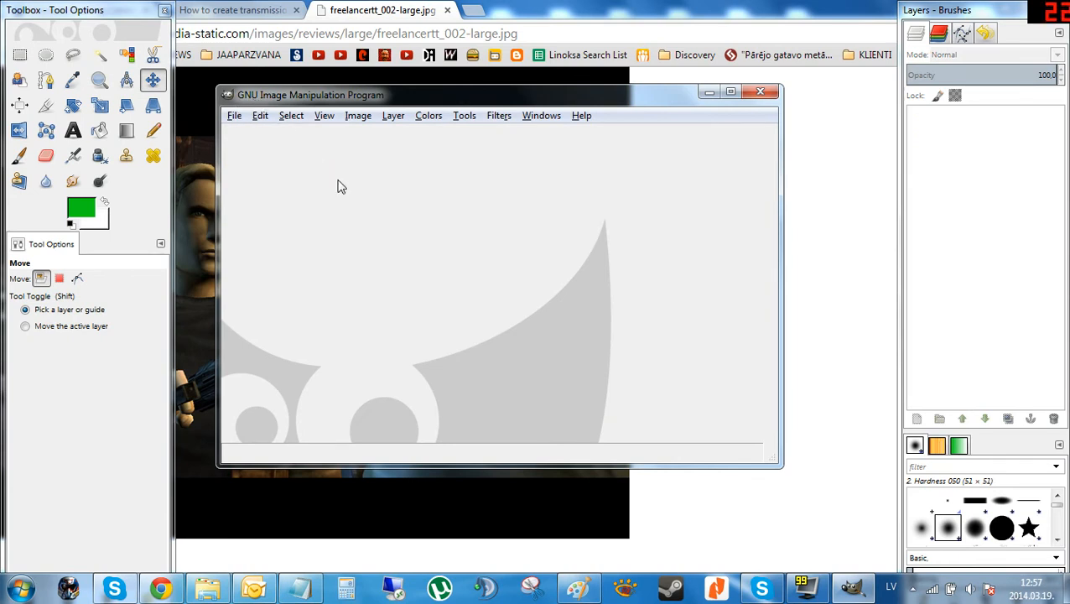
Open Trent 2.png and Trent 1.png together from the recently used files.
{"action": "left_click", "coordinate": [233, 116]}
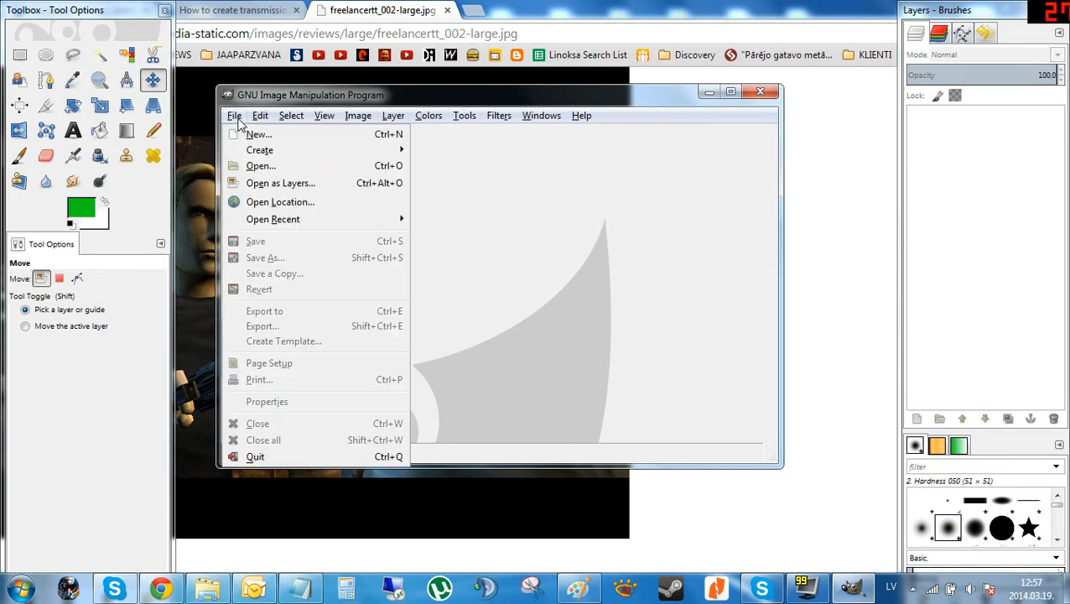
{"action": "left_click", "coordinate": [261, 165]}
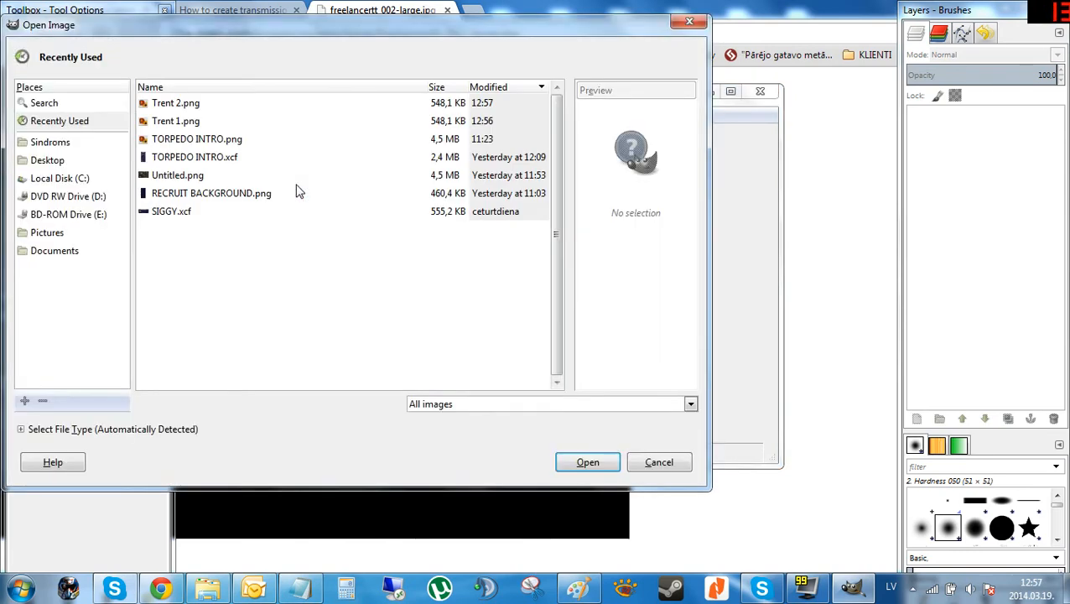
{"action": "left_click_drag", "start_coordinate": [182, 126], "coordinate": [194, 109]}
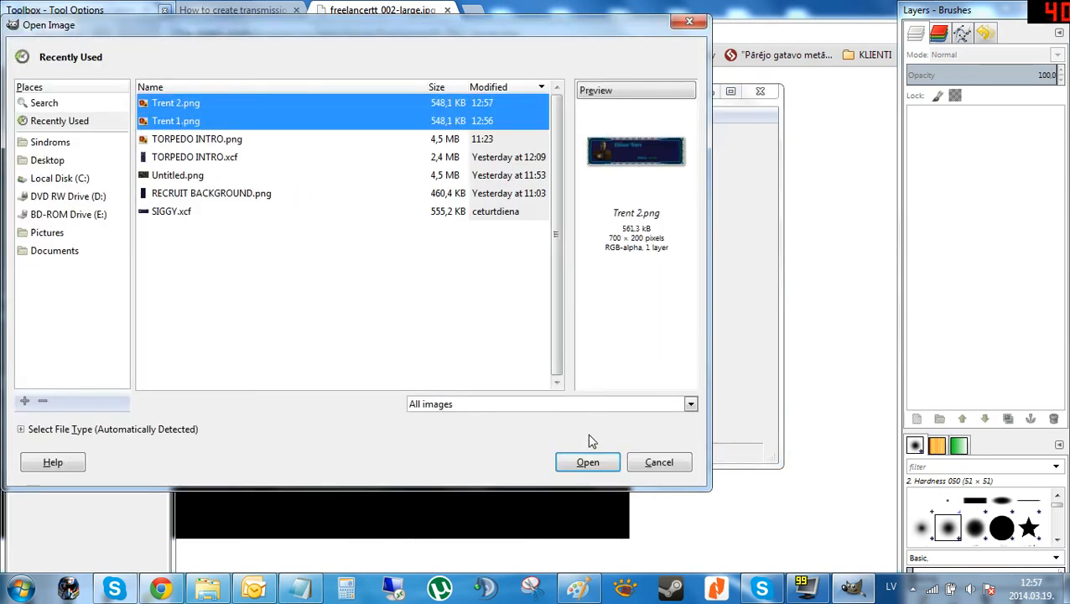
{"action": "left_click", "coordinate": [588, 460]}
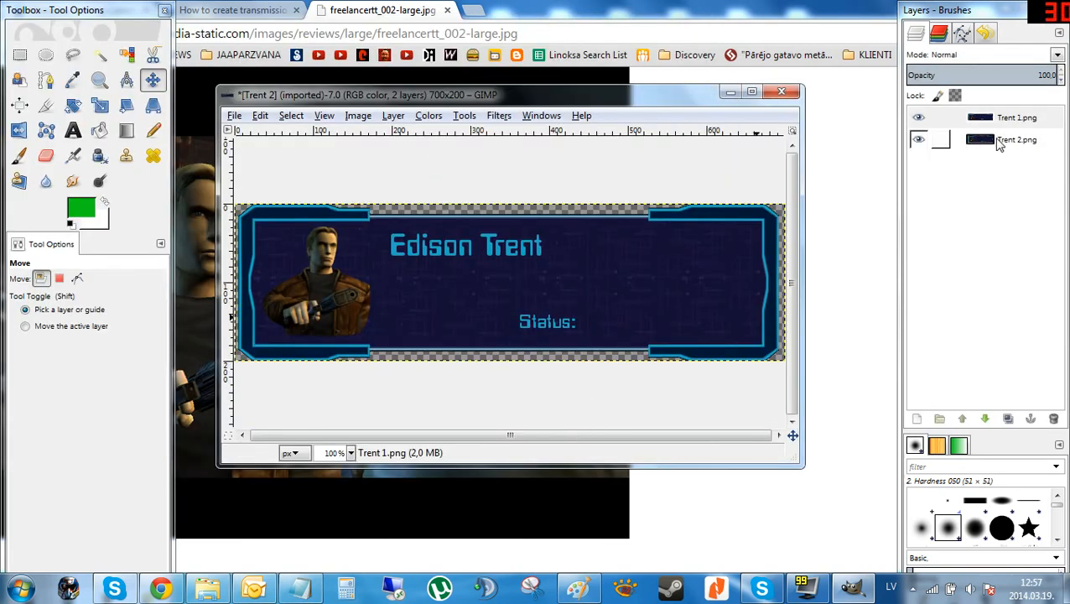
{"action": "left_click", "coordinate": [996, 140]}
{"action": "left_click", "coordinate": [995, 121]}
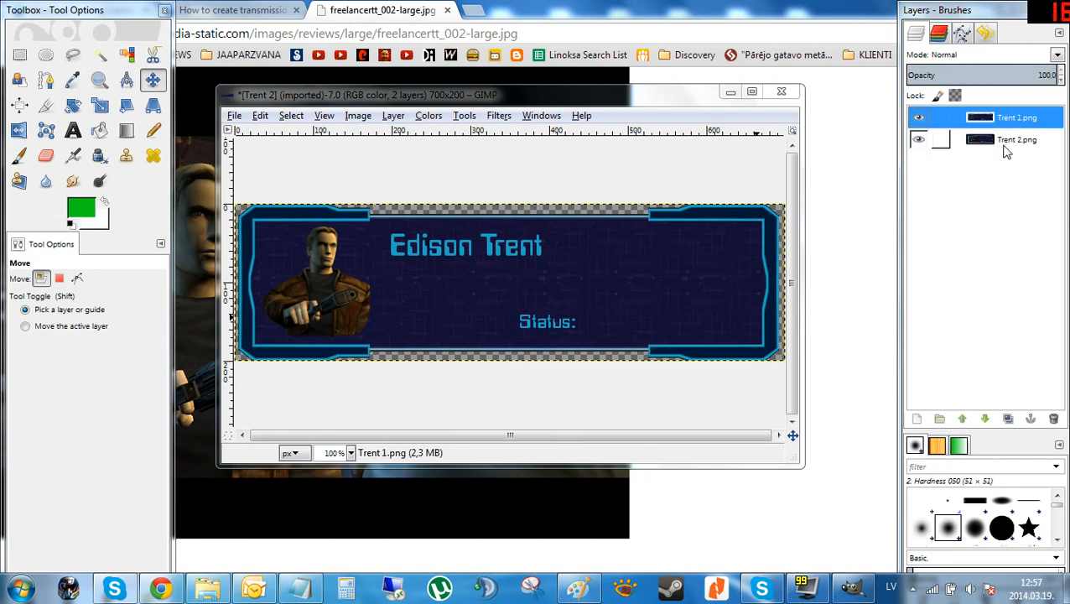
{"action": "left_click", "coordinate": [1006, 146]}
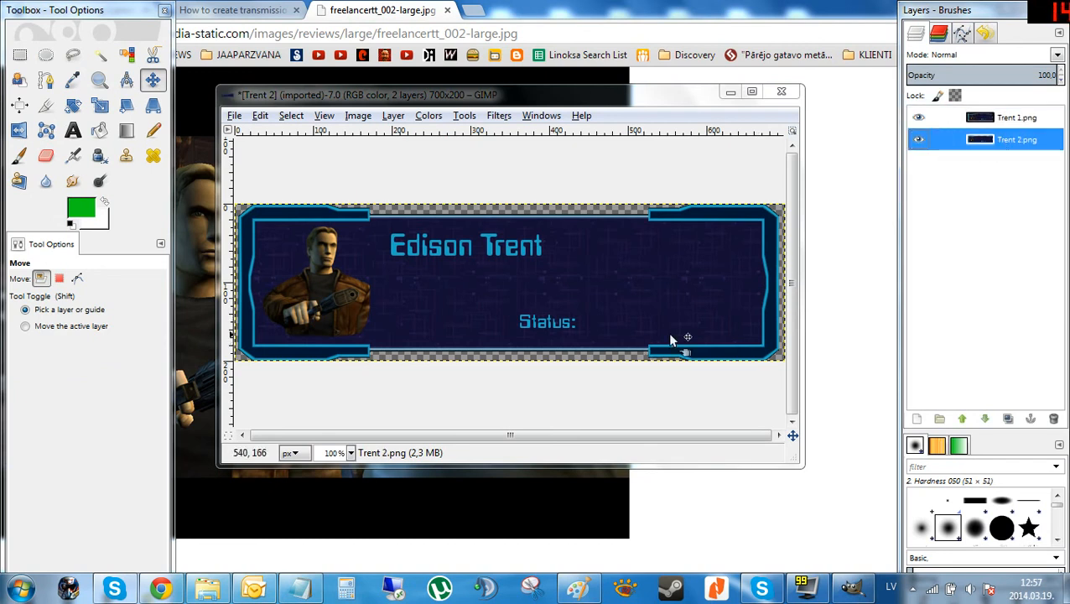
{"action": "left_click", "coordinate": [1006, 121]}
{"action": "mouse_move", "coordinate": [1000, 117]}
{"action": "left_mouse_down"}
{"action": "mouse_move", "coordinate": [997, 163]}
{"action": "mouse_move", "coordinate": [1010, 119]}
{"action": "left_mouse_up"}
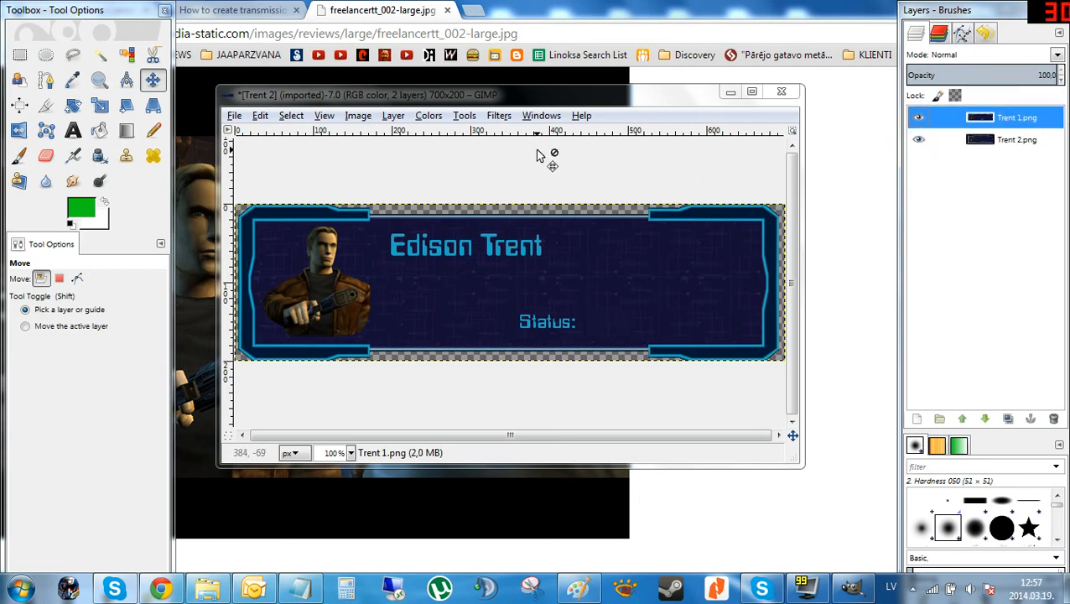
Preview the two layers as an animation with the Playback filter, then close the preview.
{"action": "left_click", "coordinate": [499, 115]}
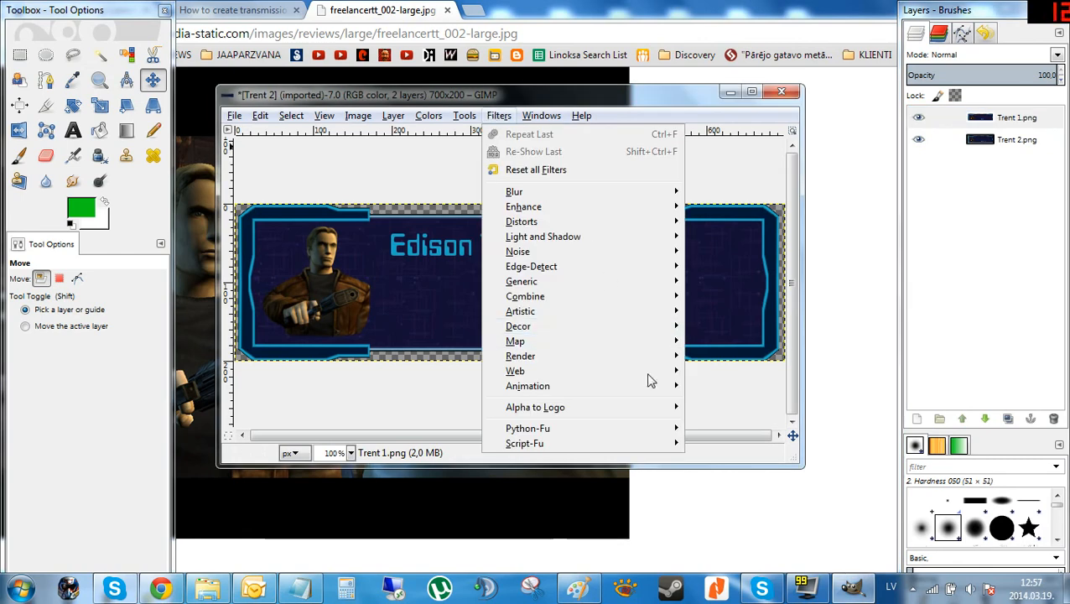
{"action": "mouse_move", "coordinate": [651, 390]}
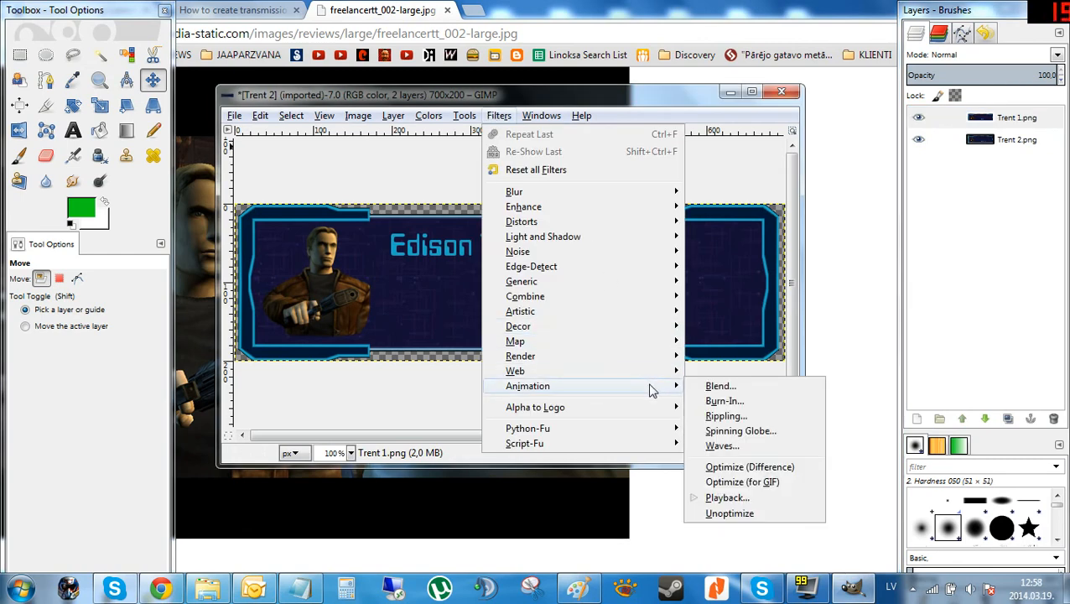
{"action": "left_click", "coordinate": [751, 500]}
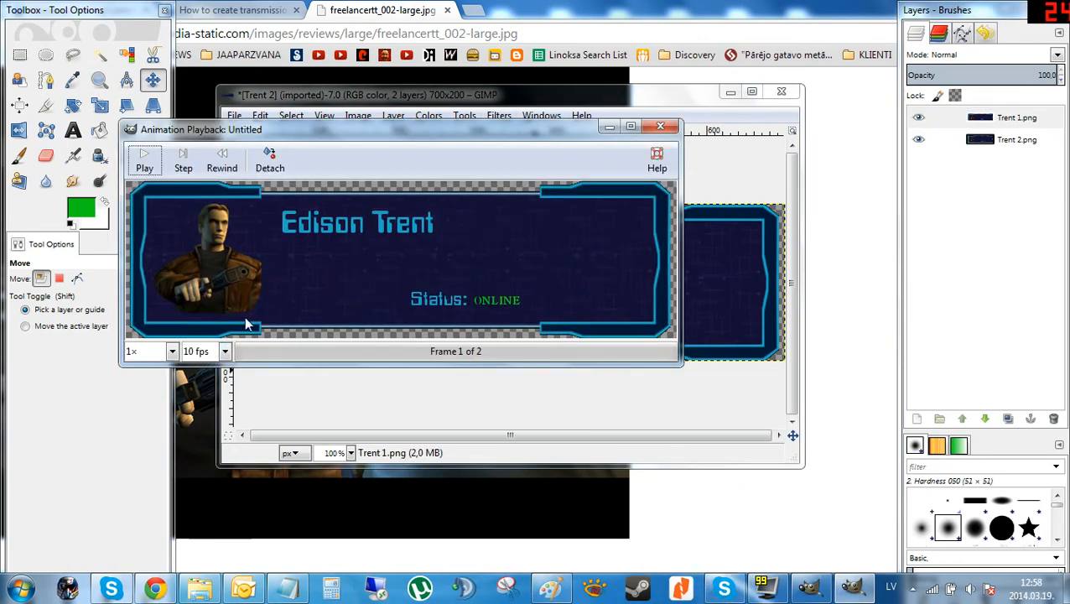
{"action": "left_click", "coordinate": [144, 167]}
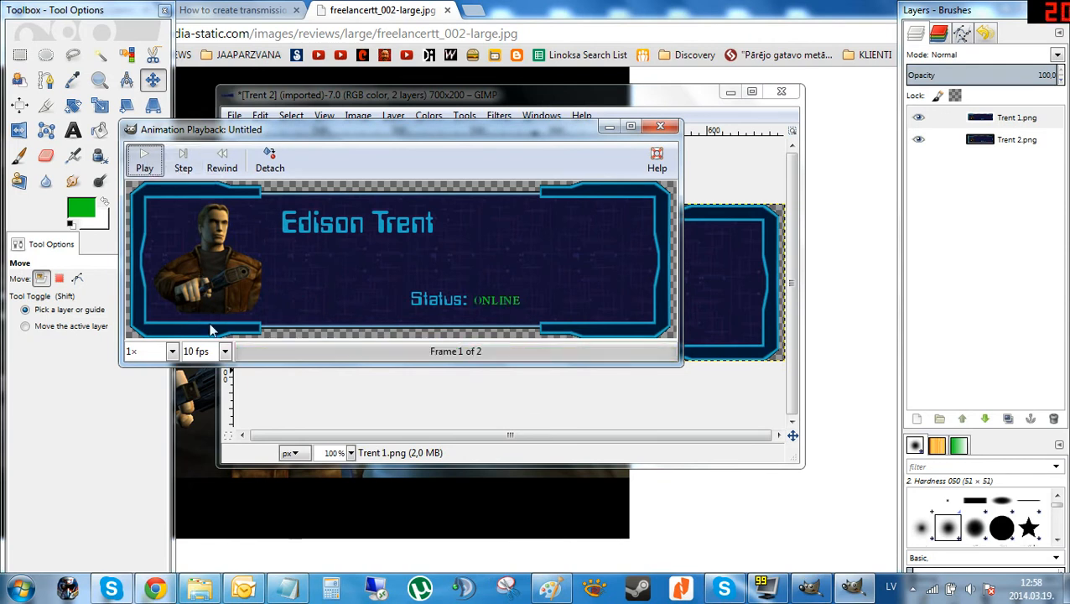
{"action": "left_click", "coordinate": [225, 351]}
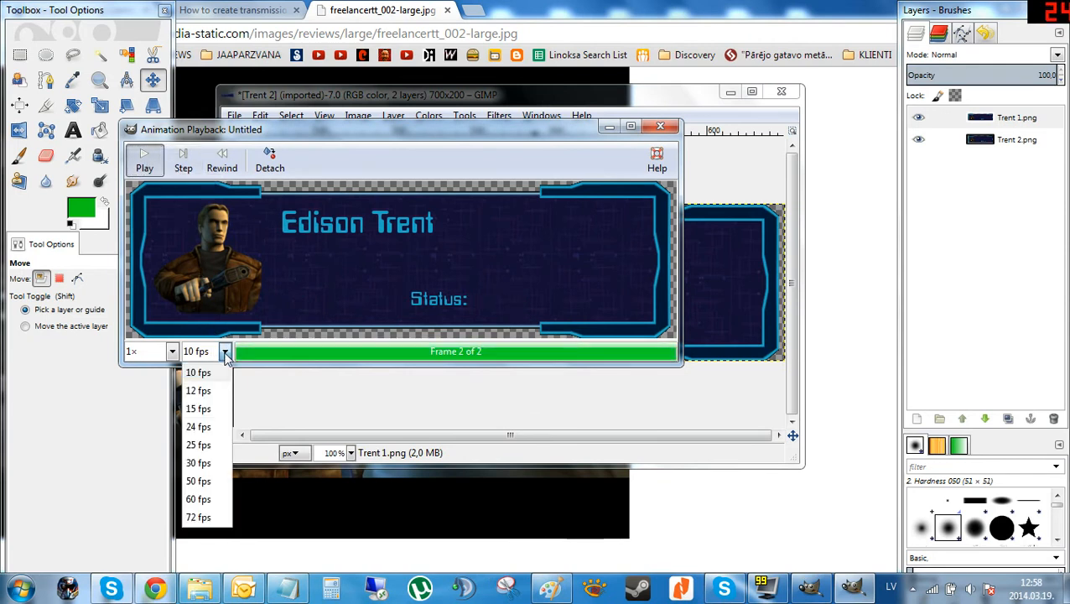
{"action": "left_click", "coordinate": [210, 391]}
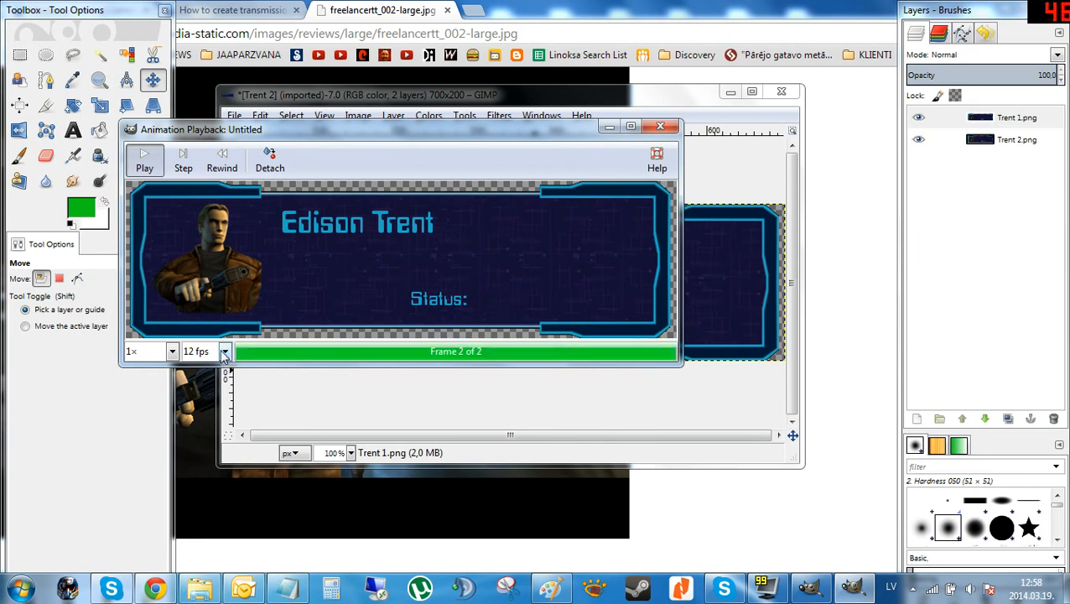
{"action": "left_click", "coordinate": [202, 352]}
{"action": "left_click", "coordinate": [212, 374]}
{"action": "scroll", "coordinate": [225, 354], "scroll_direction": "down", "scroll_amount": 2}
{"action": "scroll", "coordinate": [225, 354], "scroll_direction": "up", "scroll_amount": 6}
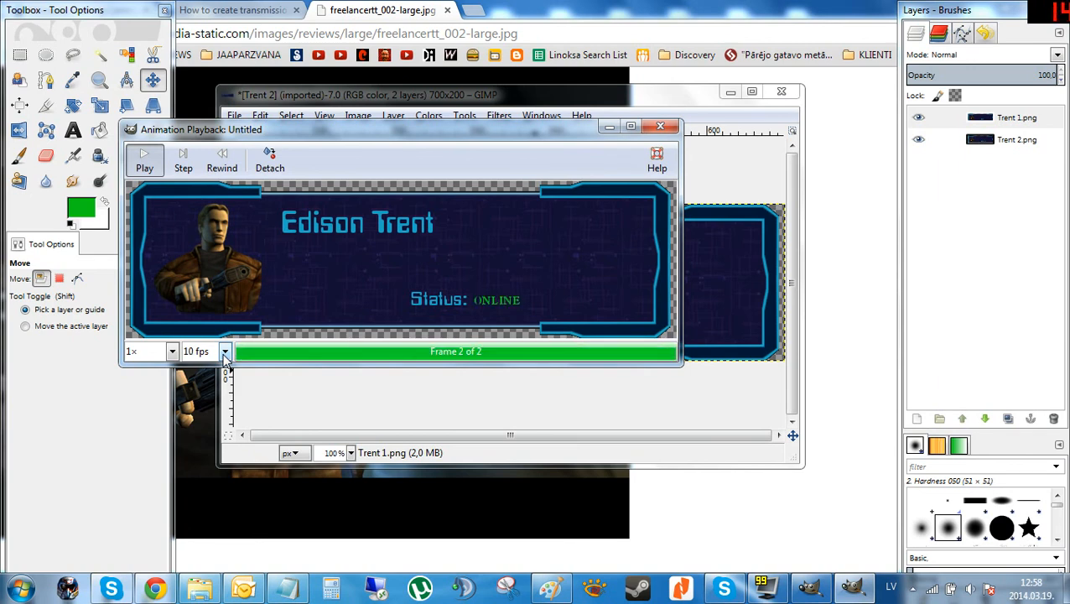
{"action": "left_click", "coordinate": [660, 127]}
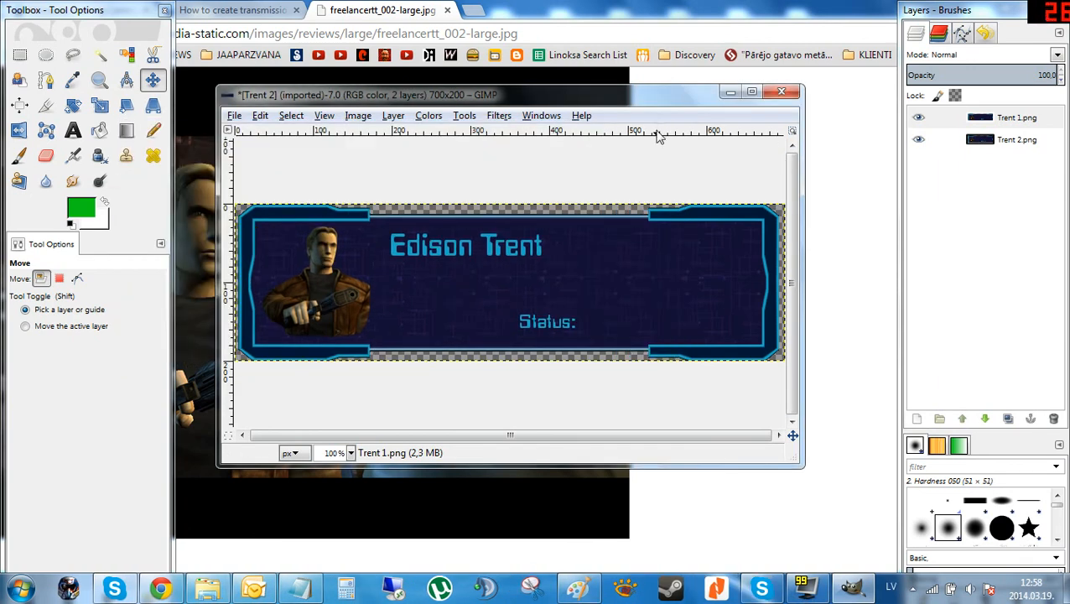
Export the image to the Desktop as Trent 2.gif with the GIF image file type.
{"action": "left_click", "coordinate": [235, 116]}
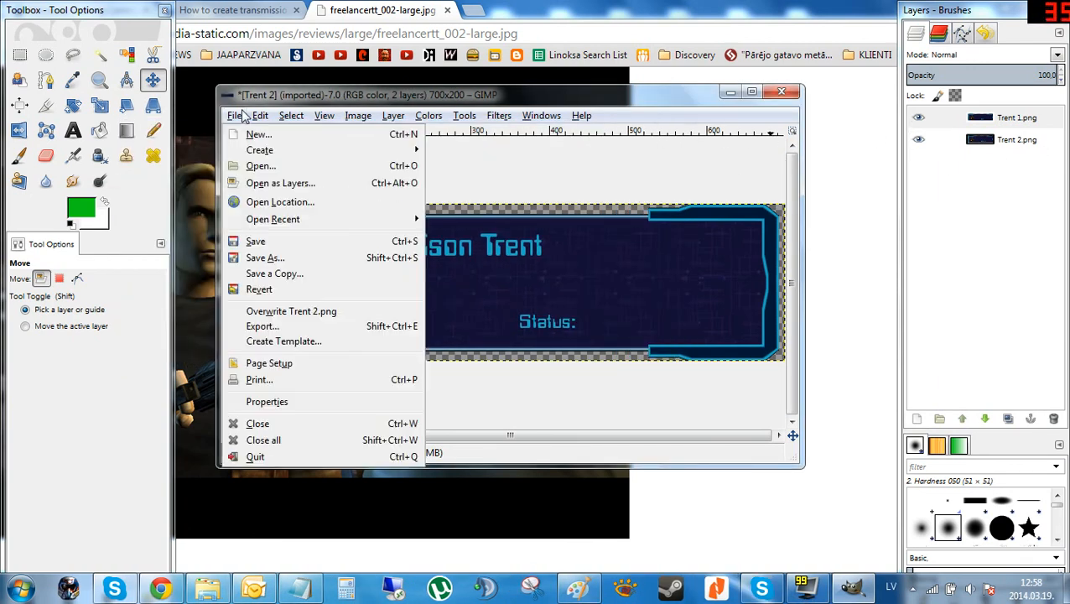
{"action": "left_click", "coordinate": [288, 327]}
{"action": "left_click", "coordinate": [259, 189]}
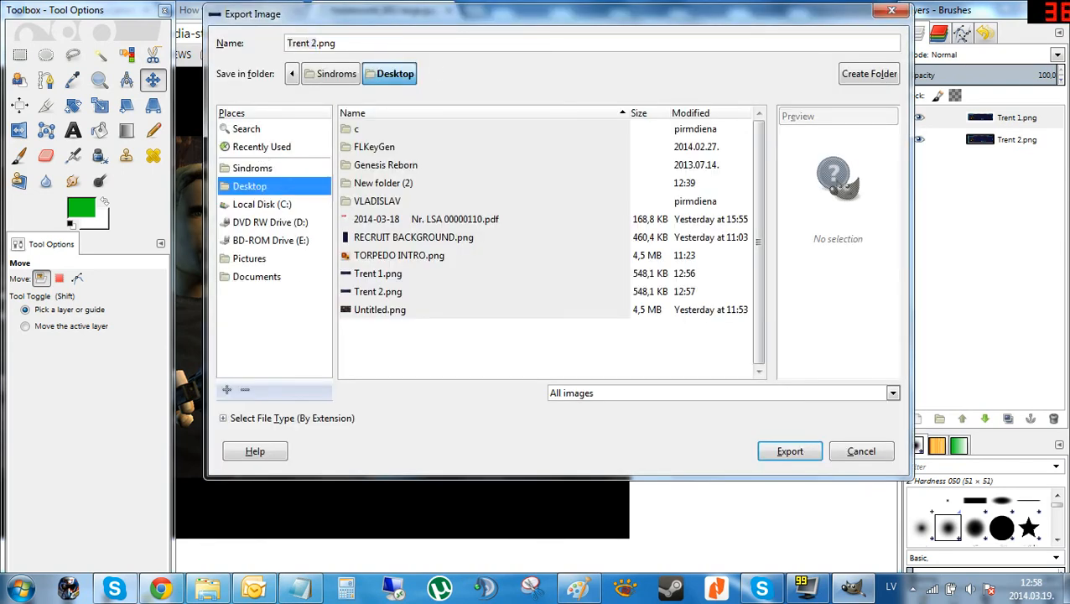
{"action": "left_click", "coordinate": [241, 419]}
{"action": "left_click", "coordinate": [240, 419]}
{"action": "scroll", "coordinate": [671, 427], "scroll_direction": "down", "scroll_amount": 3}
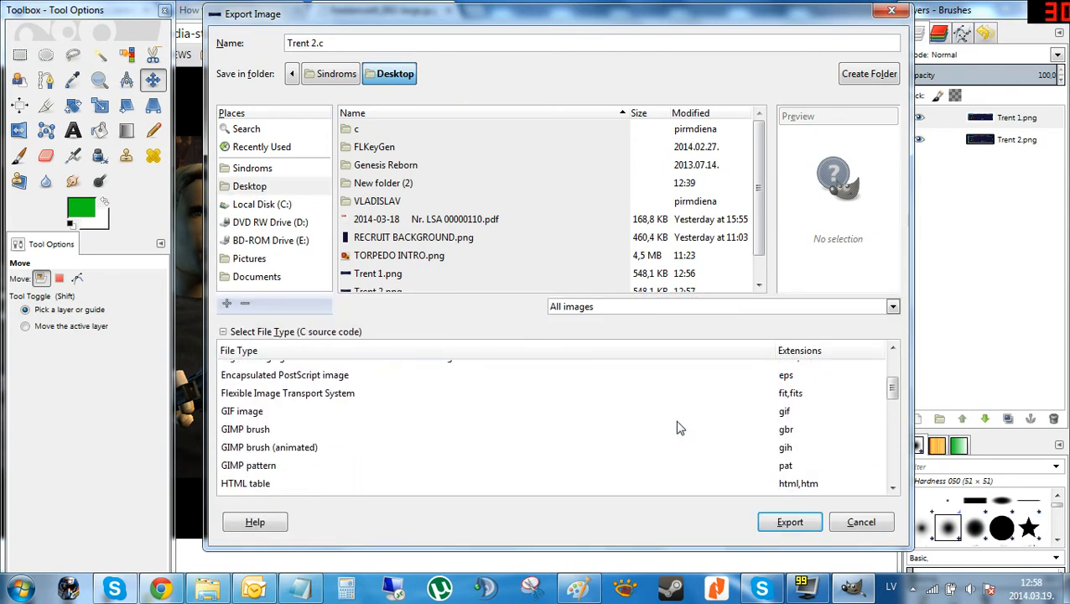
{"action": "scroll", "coordinate": [679, 428], "scroll_direction": "down", "scroll_amount": 1}
{"action": "left_click", "coordinate": [776, 391]}
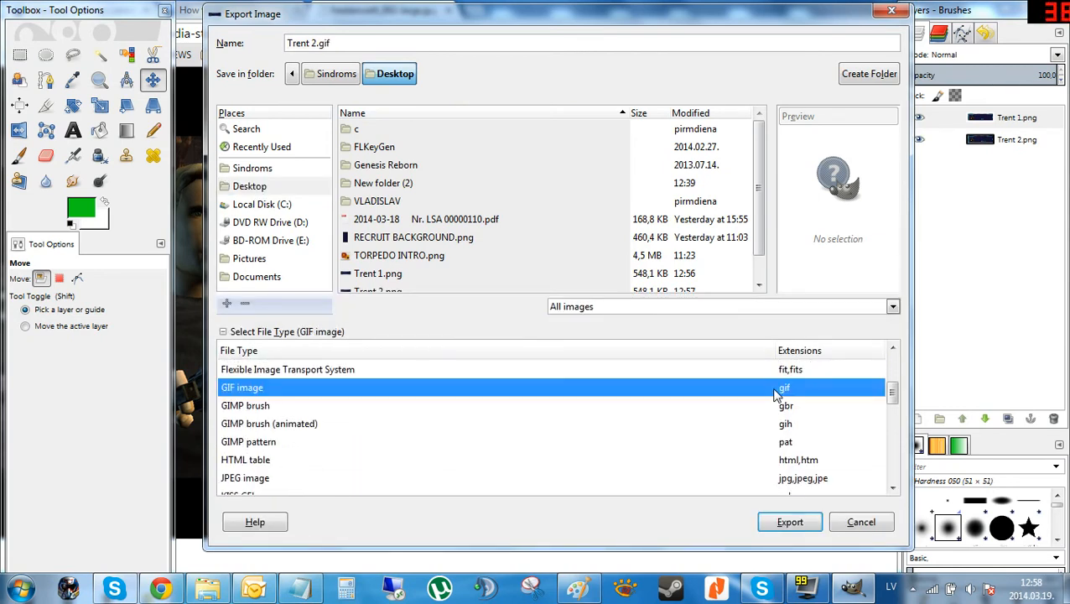
{"action": "left_click", "coordinate": [790, 521]}
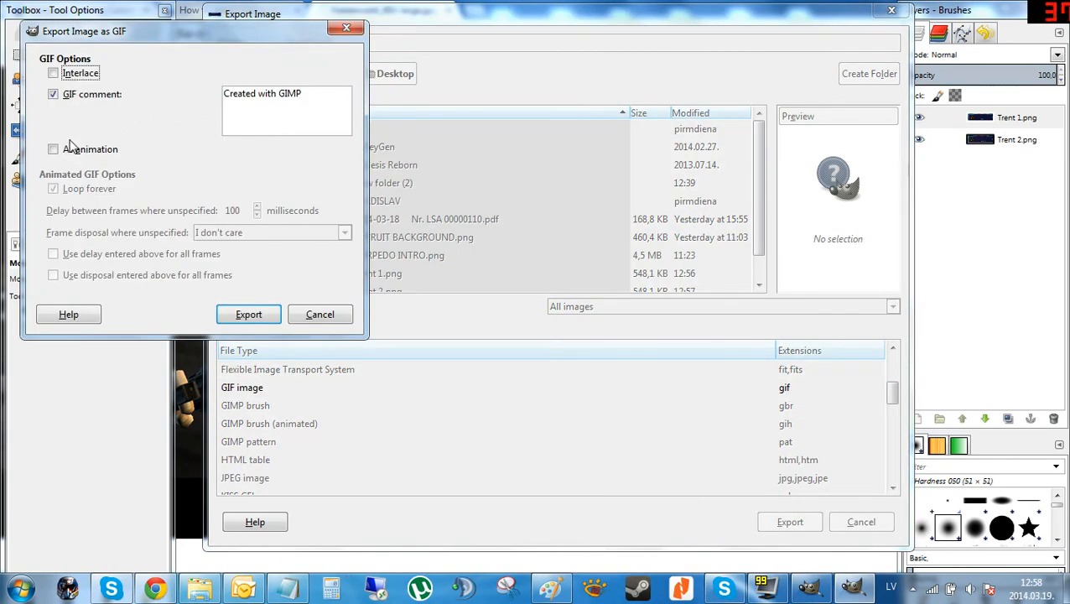
Export as an animation without GIF comment, looping forever with a 1000 ms delay used for all frames.
{"action": "left_click_drag", "start_coordinate": [115, 35], "coordinate": [414, 126]}
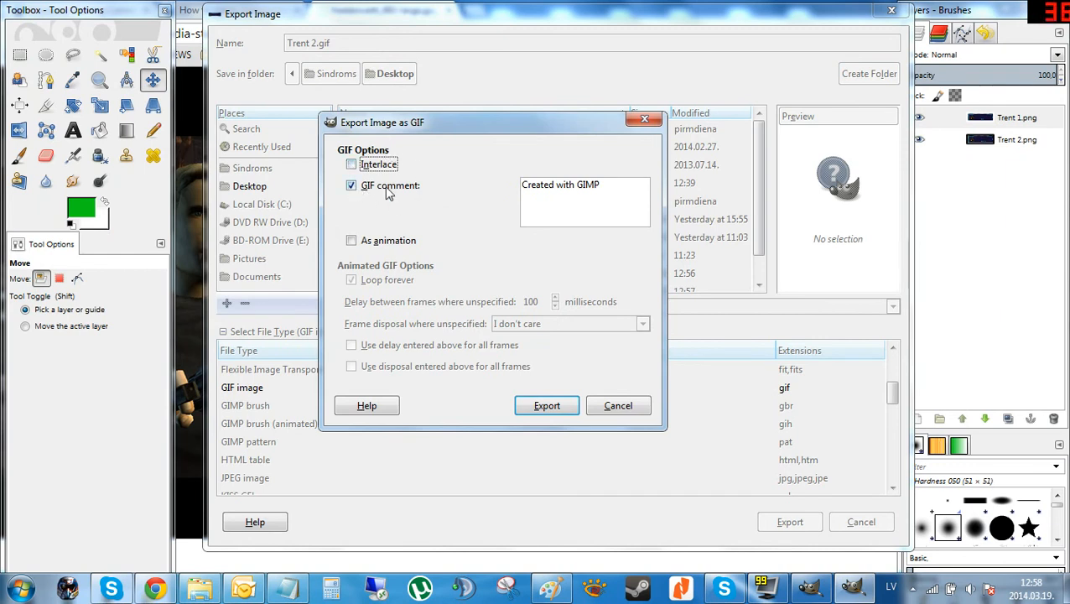
{"action": "left_click", "coordinate": [358, 191]}
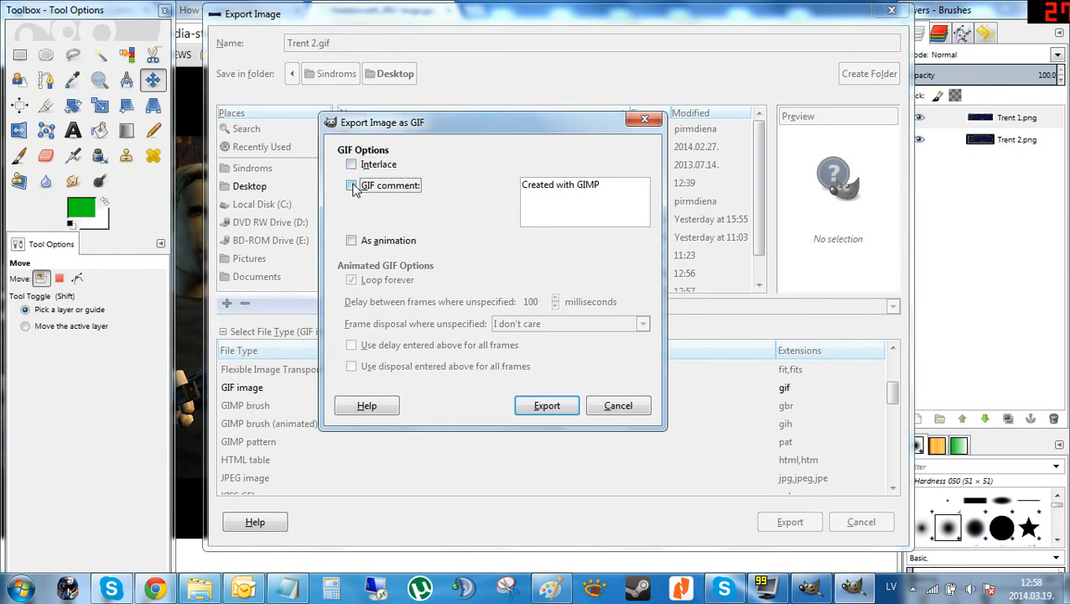
{"action": "left_click", "coordinate": [352, 242]}
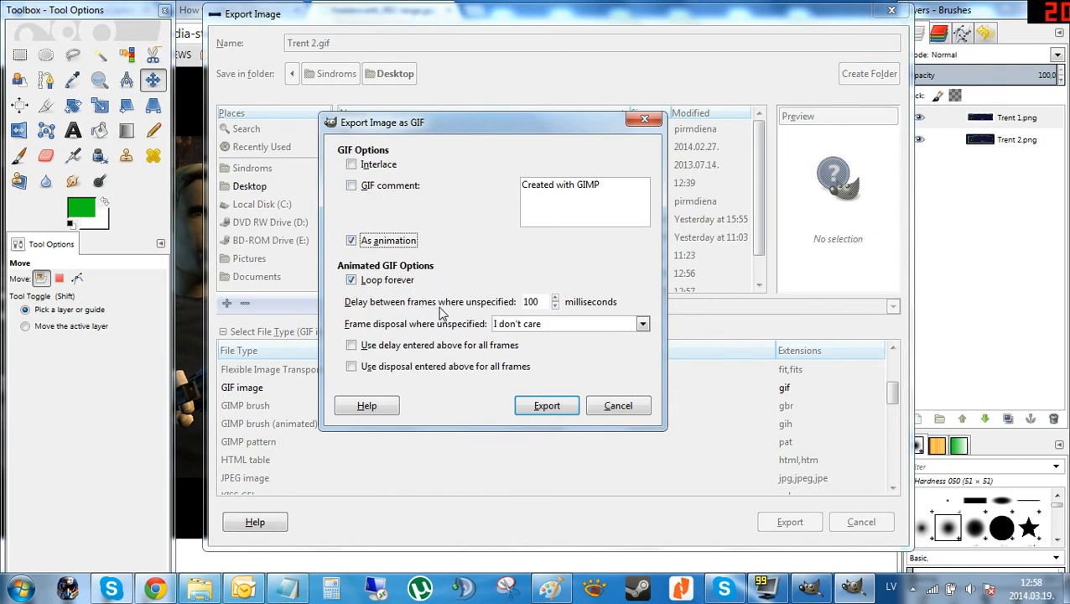
{"action": "left_click", "coordinate": [543, 308]}
{"action": "left_click_drag", "start_coordinate": [537, 304], "coordinate": [506, 303]}
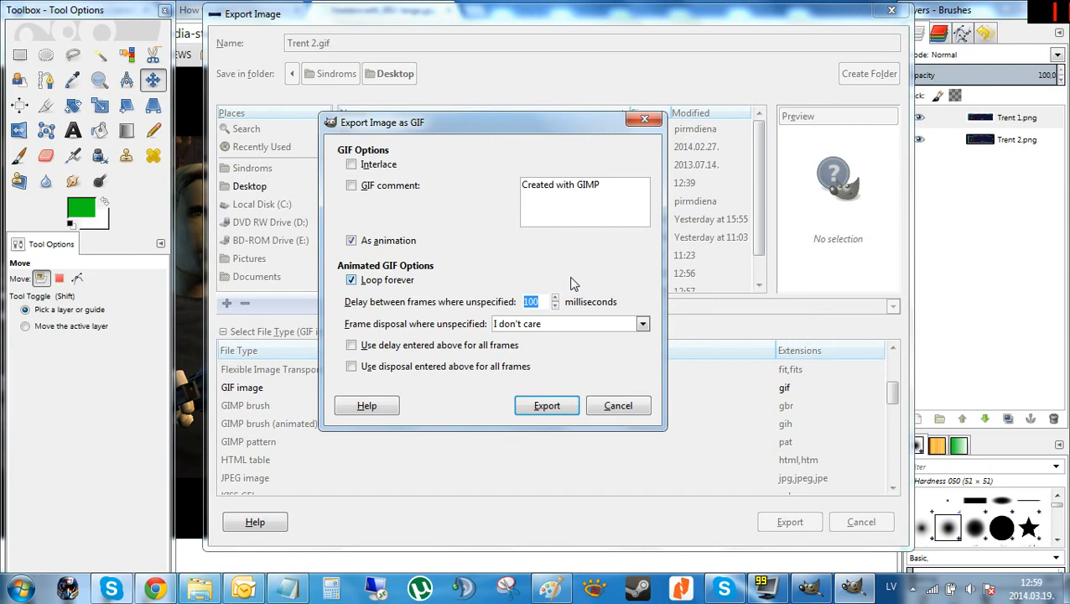
{"action": "type", "text": "1000"}
{"action": "left_click", "coordinate": [415, 352]}
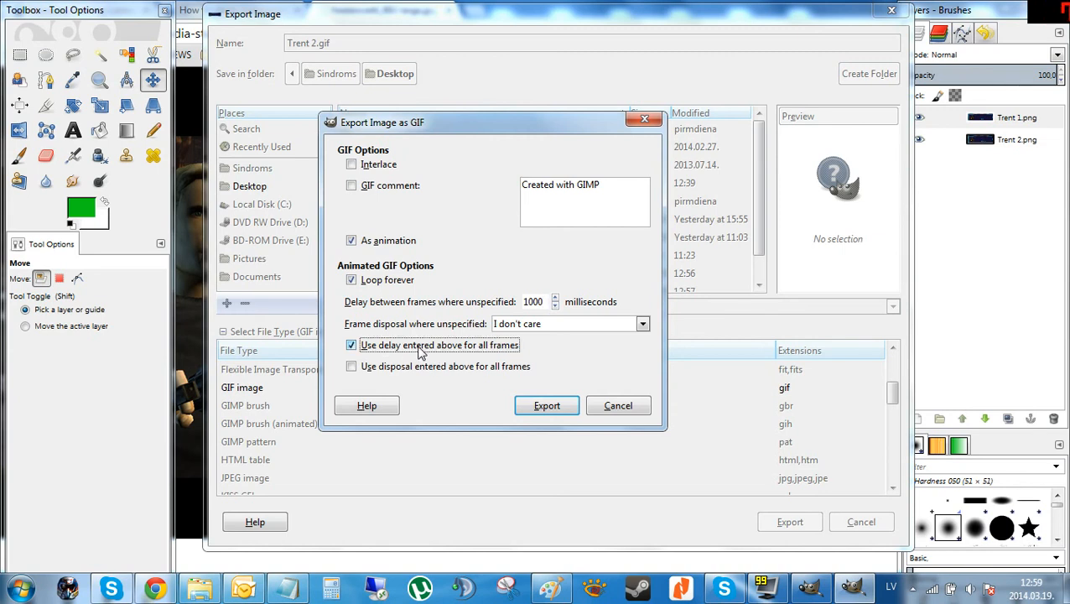
{"action": "left_click", "coordinate": [546, 407]}
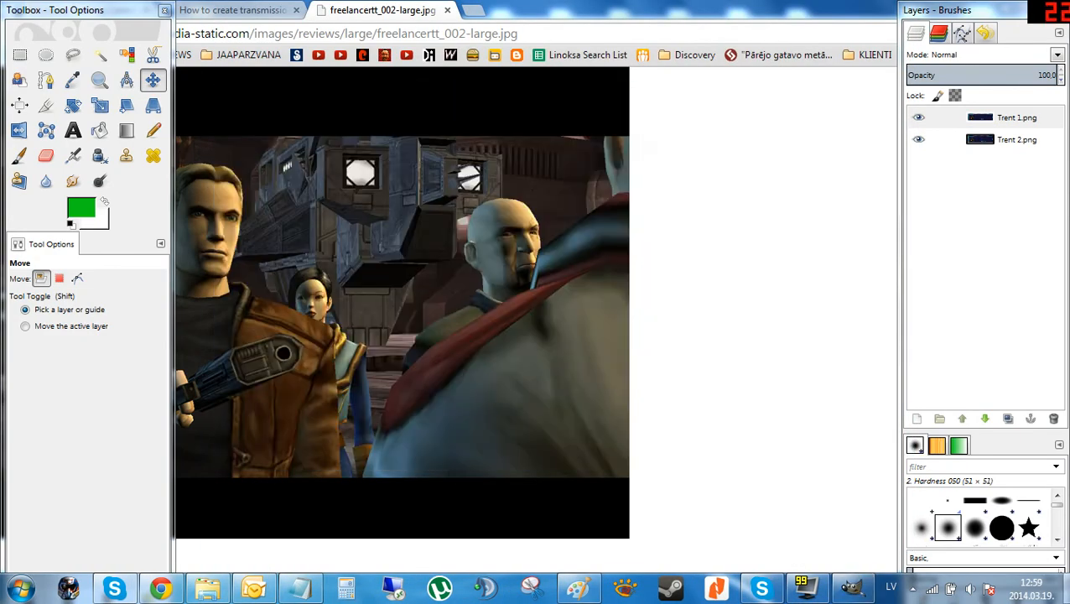
Switch to the Desktop and open Trent 2.gif in Internet Explorer to check the animation, then close it.
{"action": "left_click", "coordinate": [1064, 588]}
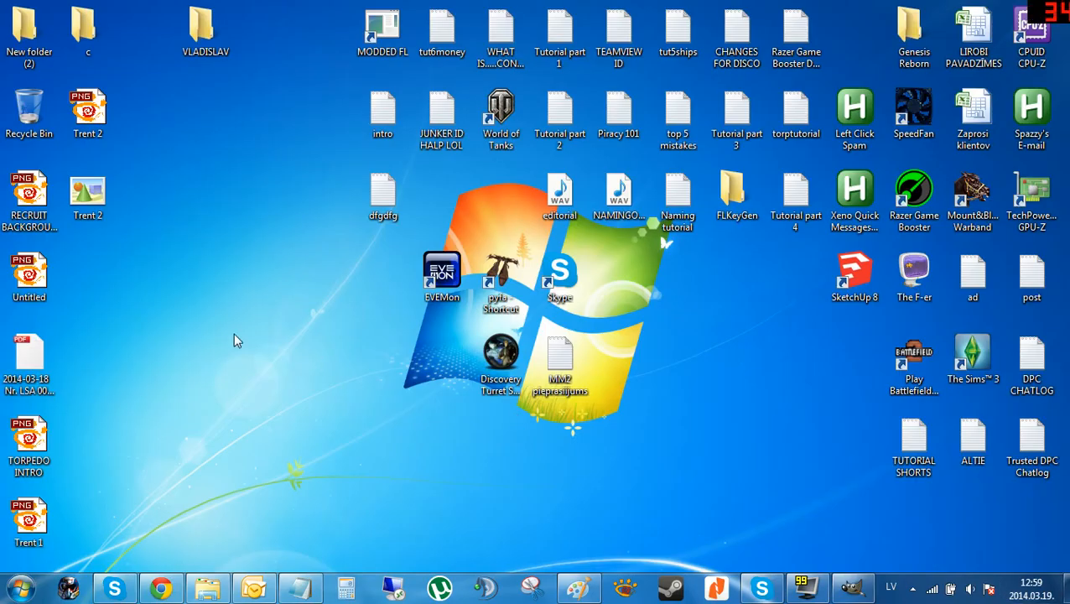
{"action": "double_click", "coordinate": [98, 190]}
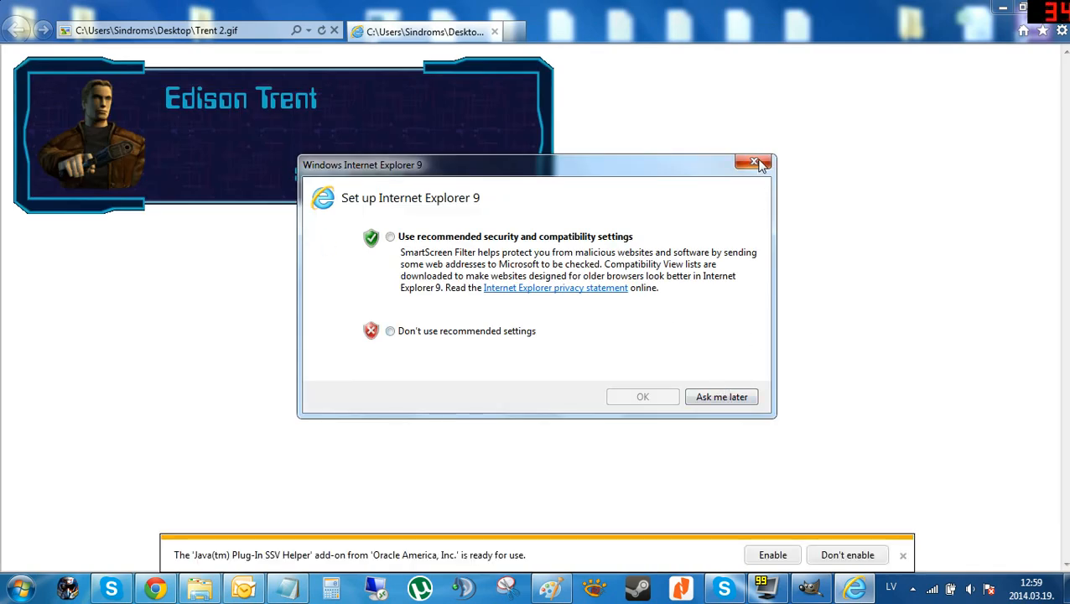
{"action": "left_click", "coordinate": [757, 163]}
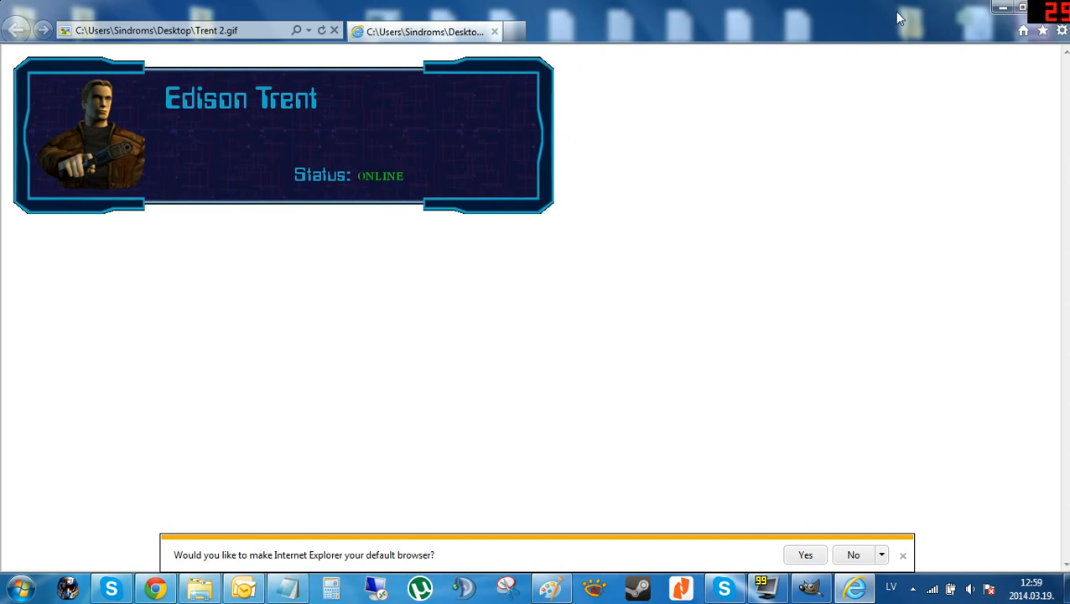
{"action": "left_click", "coordinate": [1022, 7]}
{"action": "left_click", "coordinate": [949, 16]}
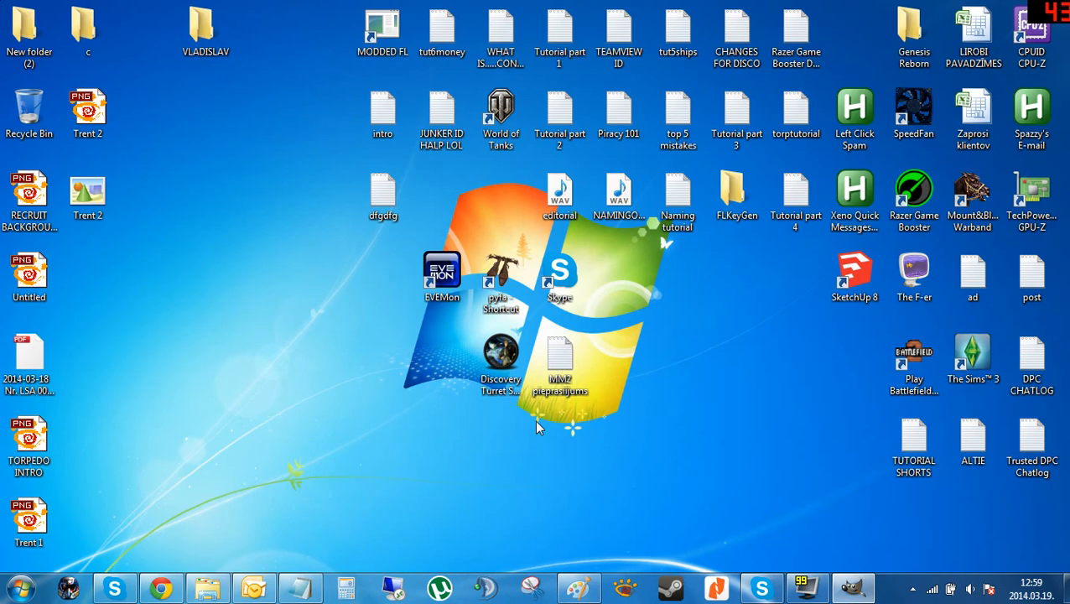
Return to GIMP and hide the Trent 1.png layer, keeping Trent 2.png selected.
{"action": "left_click", "coordinate": [851, 589]}
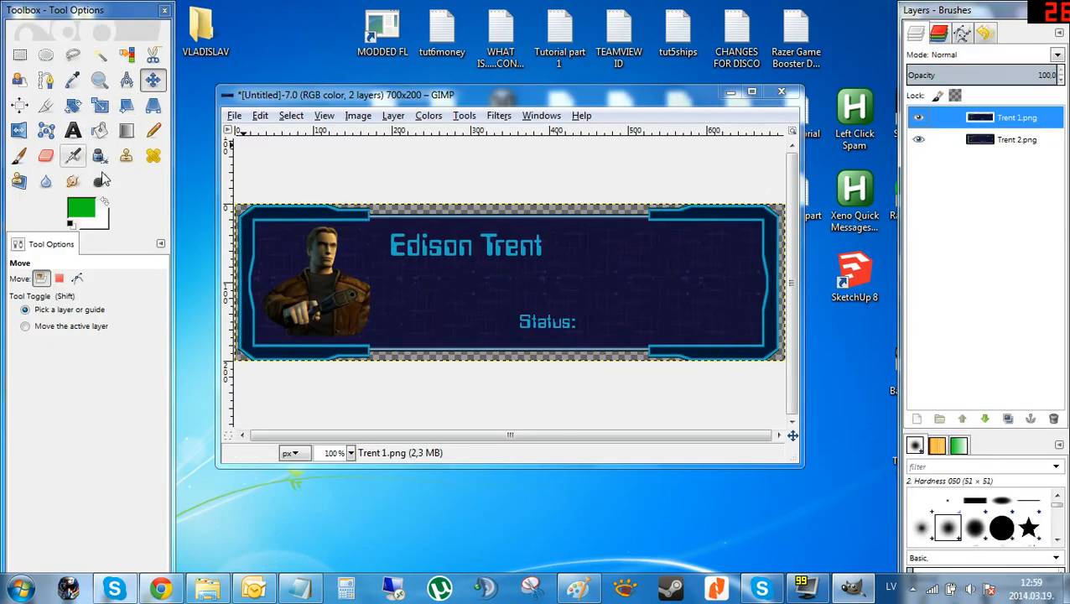
{"action": "left_click", "coordinate": [1014, 142]}
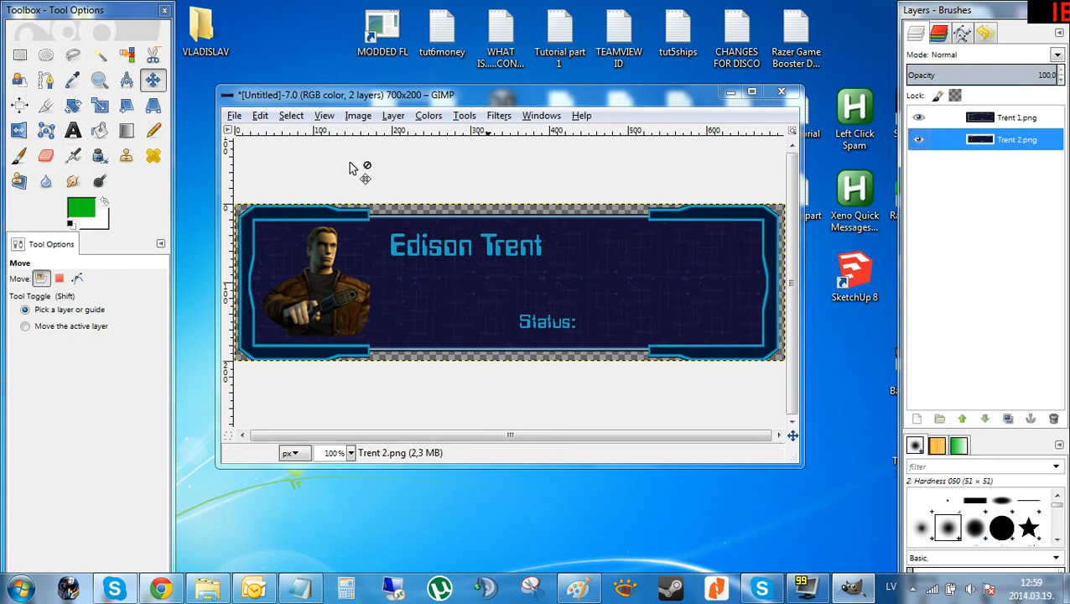
{"action": "left_click", "coordinate": [1004, 122]}
{"action": "left_click", "coordinate": [1011, 144]}
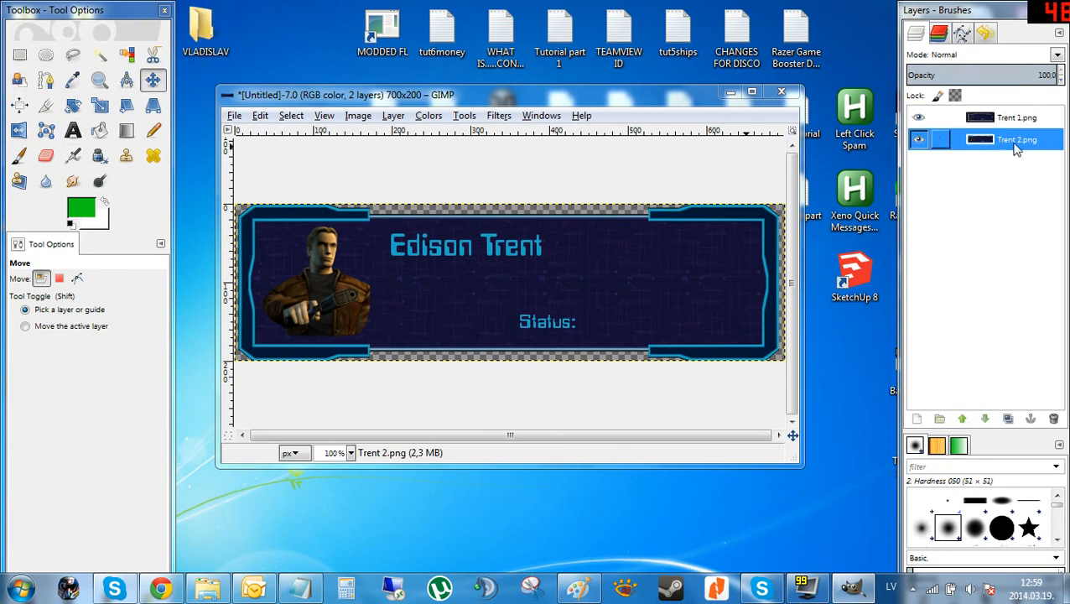
{"action": "left_click", "coordinate": [918, 120]}
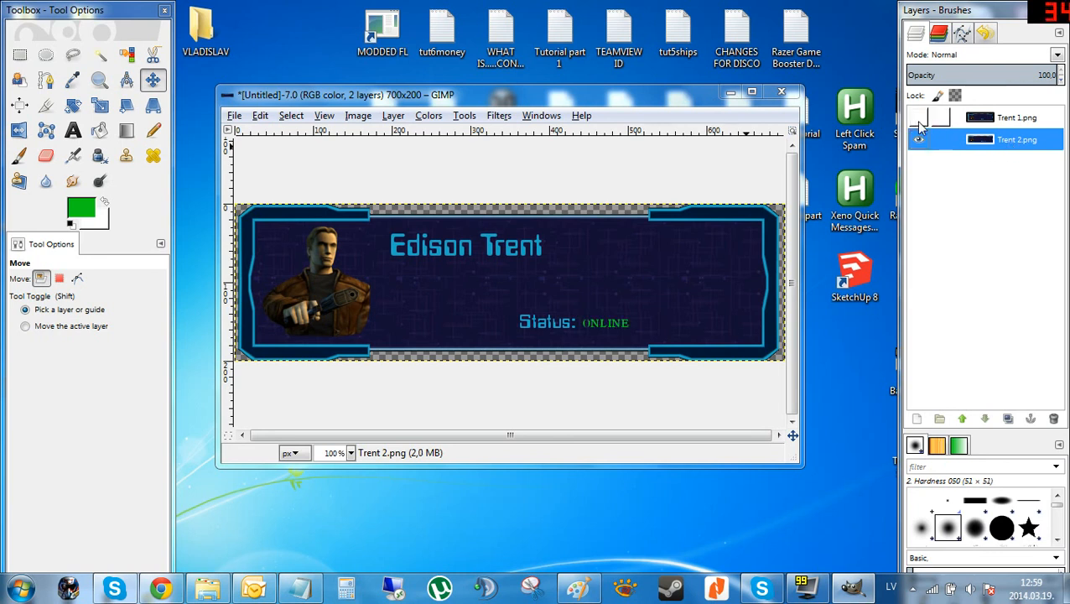
Select the Trent 2.png layer and blur along the top edge of the frame with the Blur/Sharpen tool.
{"action": "left_click", "coordinate": [919, 120]}
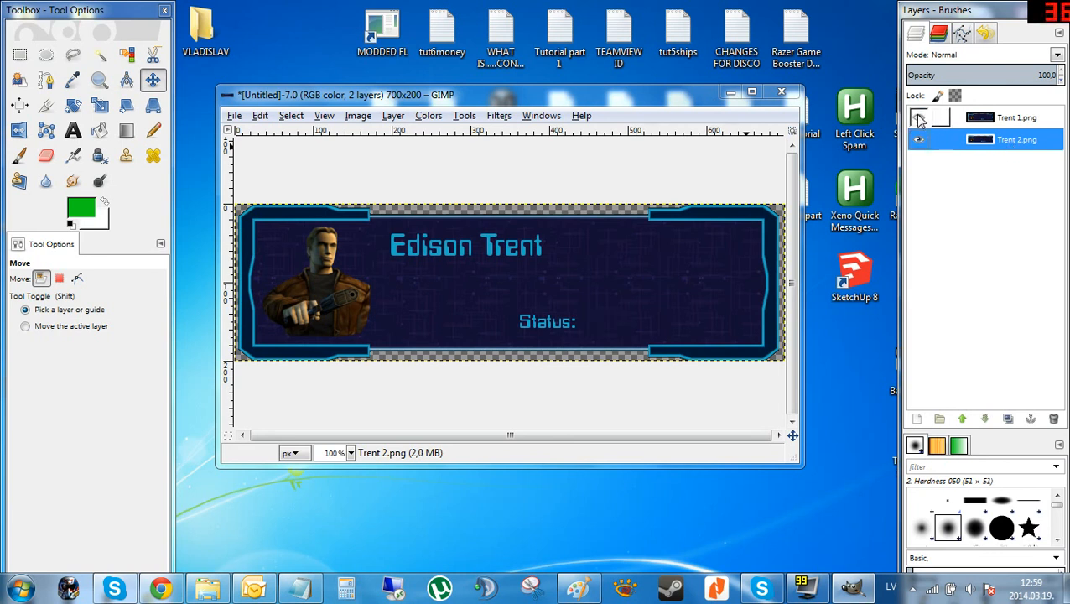
{"action": "left_click", "coordinate": [938, 119]}
{"action": "left_click", "coordinate": [918, 119]}
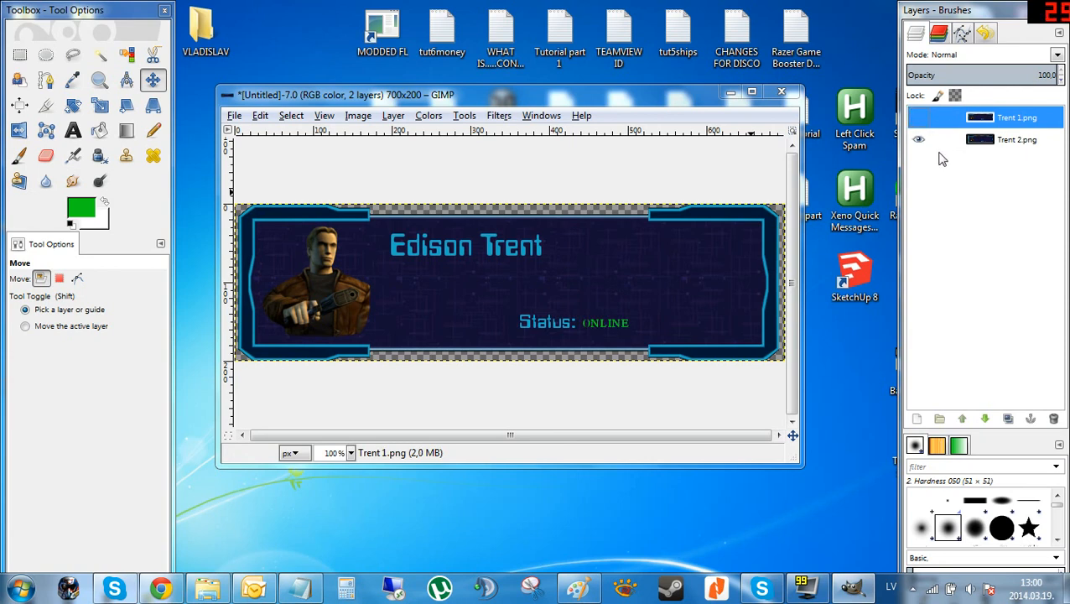
{"action": "left_click", "coordinate": [938, 139]}
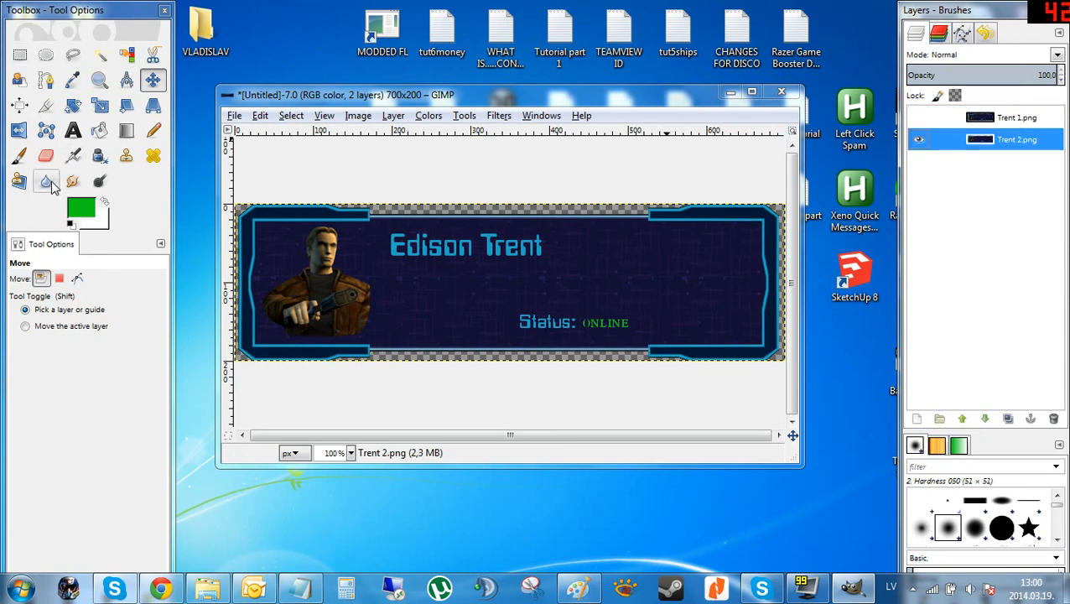
{"action": "left_click", "coordinate": [45, 181]}
{"action": "scroll", "coordinate": [252, 209], "scroll_direction": "up", "scroll_amount": 2}
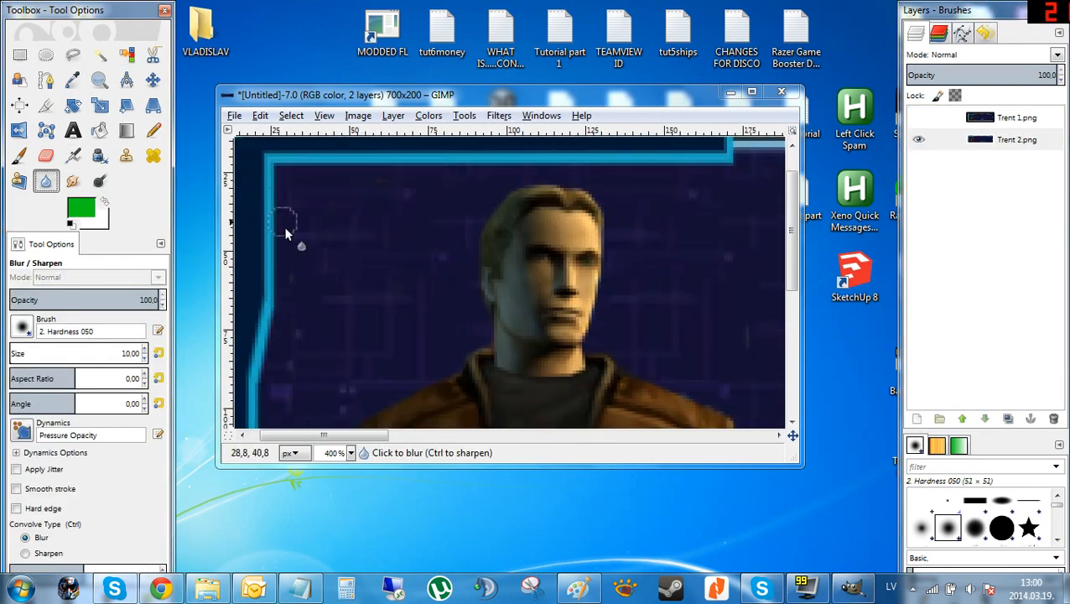
{"action": "scroll", "coordinate": [340, 436], "scroll_direction": "up", "scroll_amount": 2}
{"action": "scroll", "coordinate": [285, 255], "scroll_direction": "up", "scroll_amount": 2}
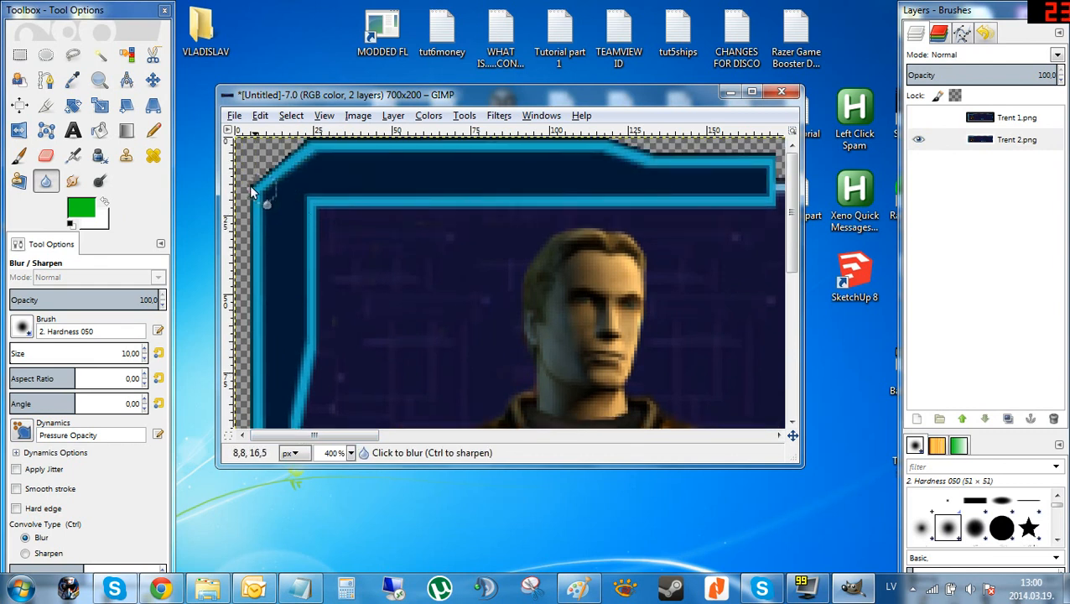
{"action": "mouse_move", "coordinate": [246, 184]}
{"action": "left_mouse_down"}
{"action": "mouse_move", "coordinate": [332, 135]}
{"action": "mouse_move", "coordinate": [278, 144]}
{"action": "mouse_move", "coordinate": [687, 155]}
{"action": "left_mouse_up"}
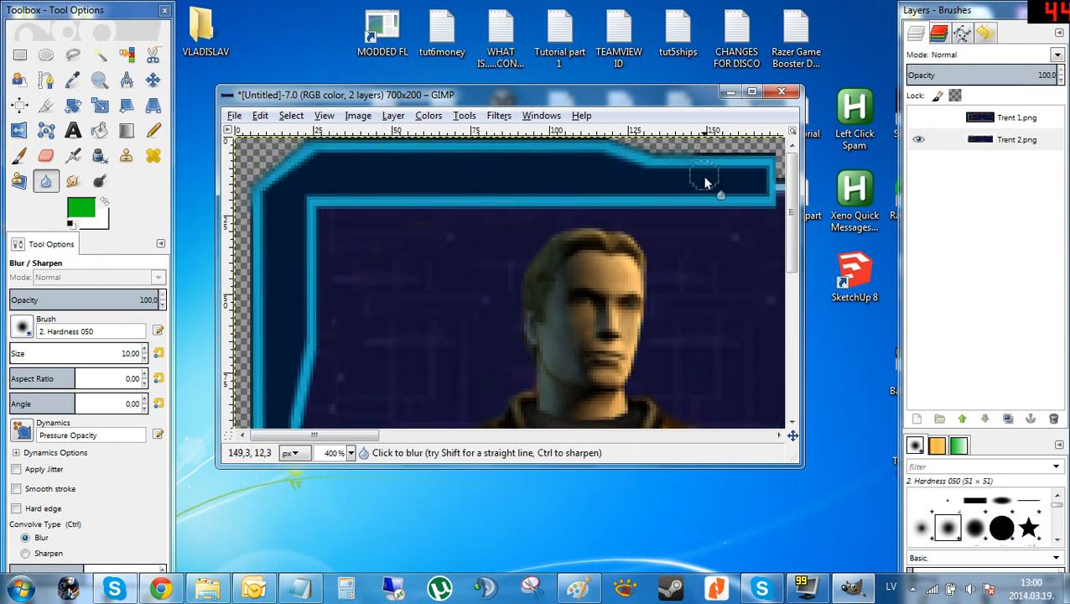
{"action": "scroll", "coordinate": [671, 183], "scroll_direction": "down", "scroll_amount": 3}
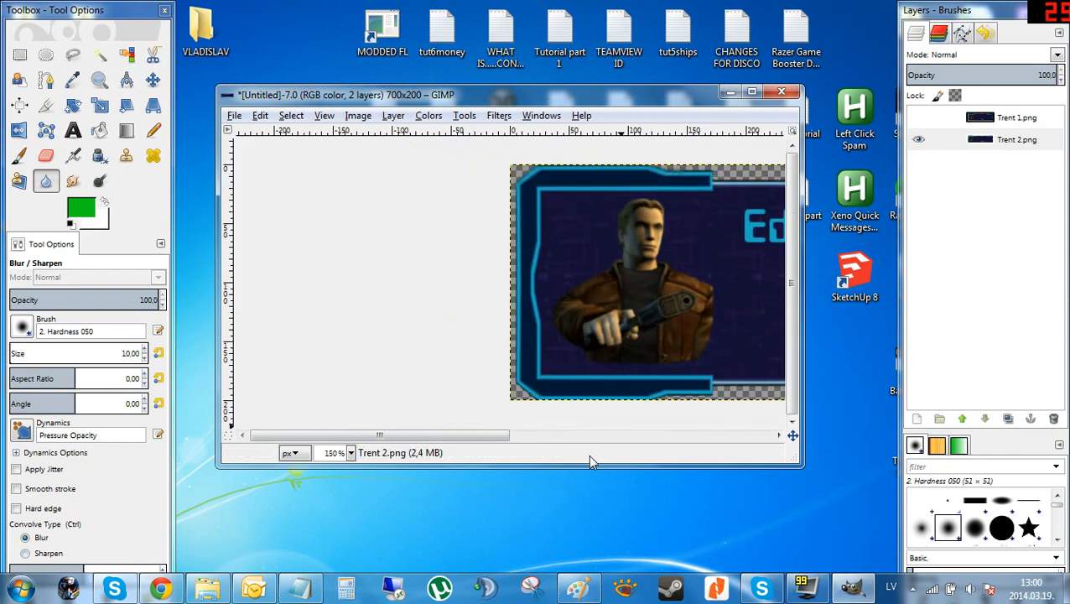
{"action": "left_click_drag", "start_coordinate": [470, 442], "coordinate": [535, 441]}
{"action": "scroll", "coordinate": [442, 253], "scroll_direction": "down", "scroll_amount": 2}
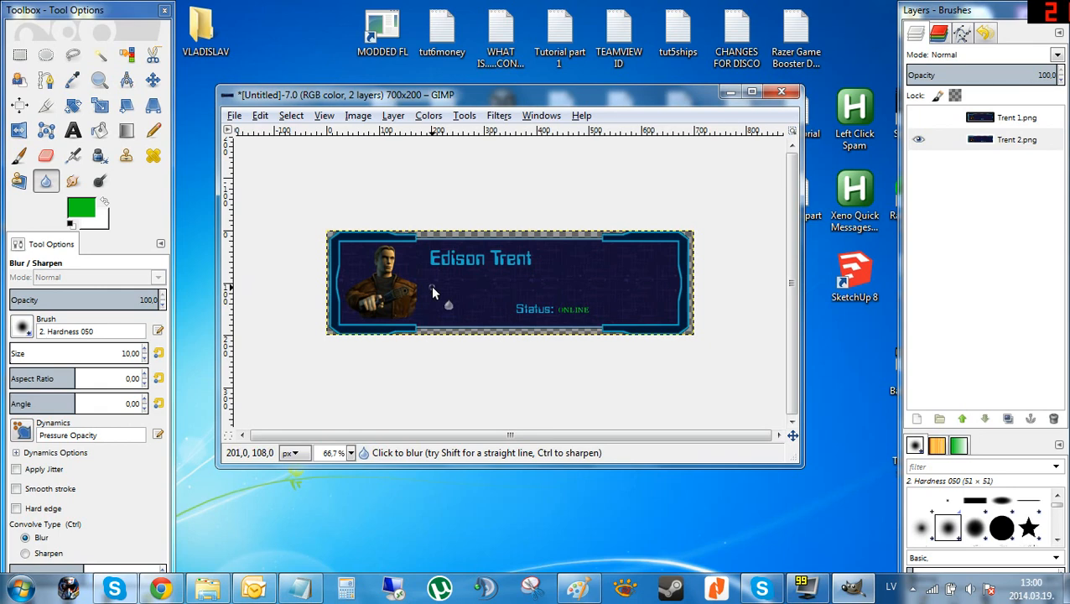
Switch to the browser to look through the Discovery forum thread and search results, then return to GIMP.
{"action": "left_click", "coordinate": [161, 588]}
{"action": "left_click", "coordinate": [209, 17]}
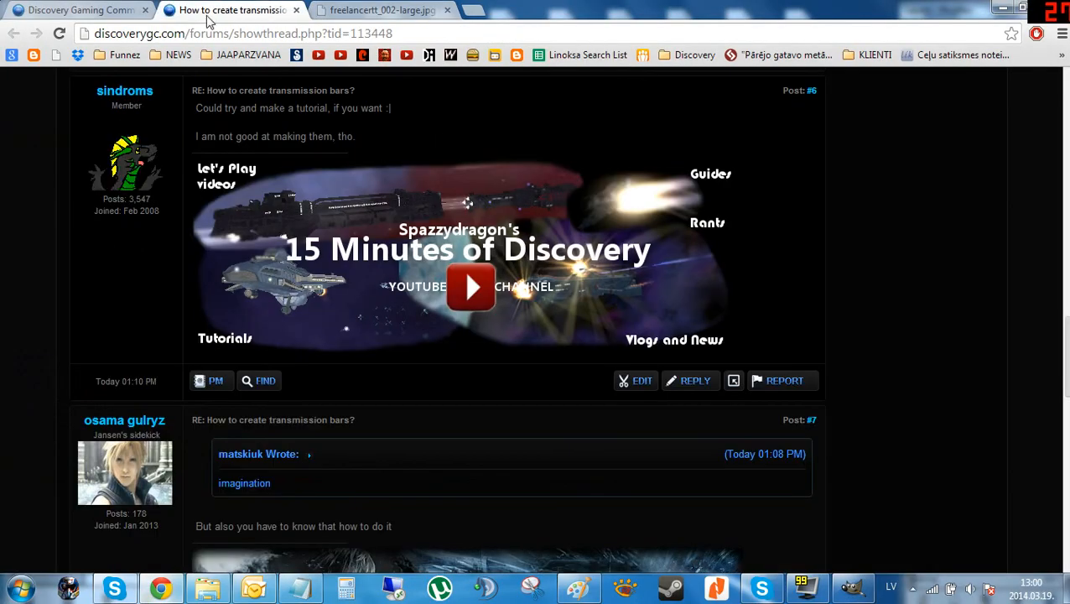
{"action": "left_click", "coordinate": [109, 10]}
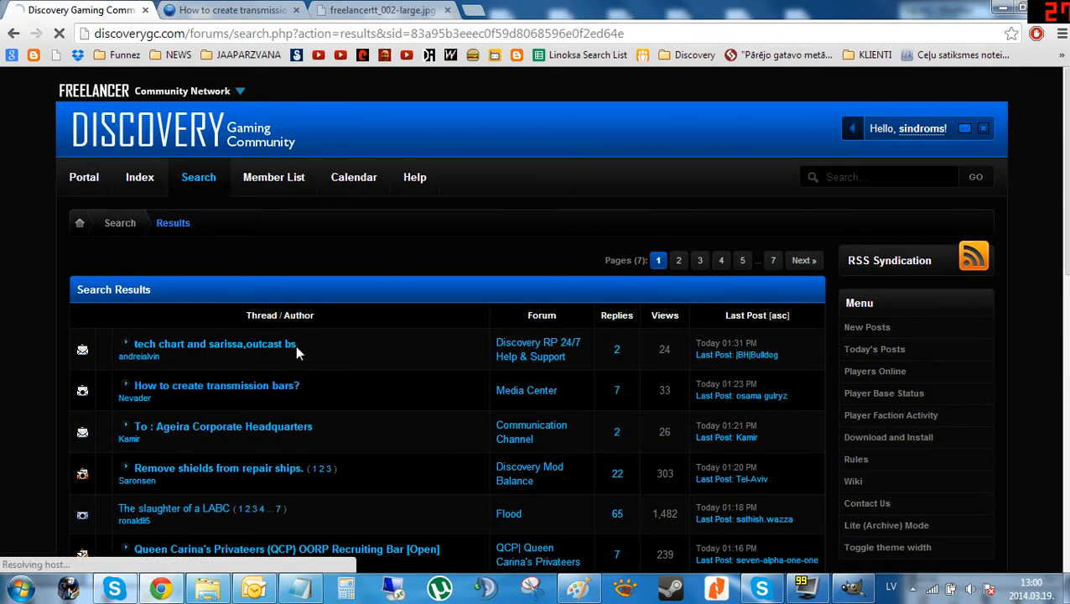
{"action": "scroll", "coordinate": [295, 345], "scroll_direction": "down", "scroll_amount": 10}
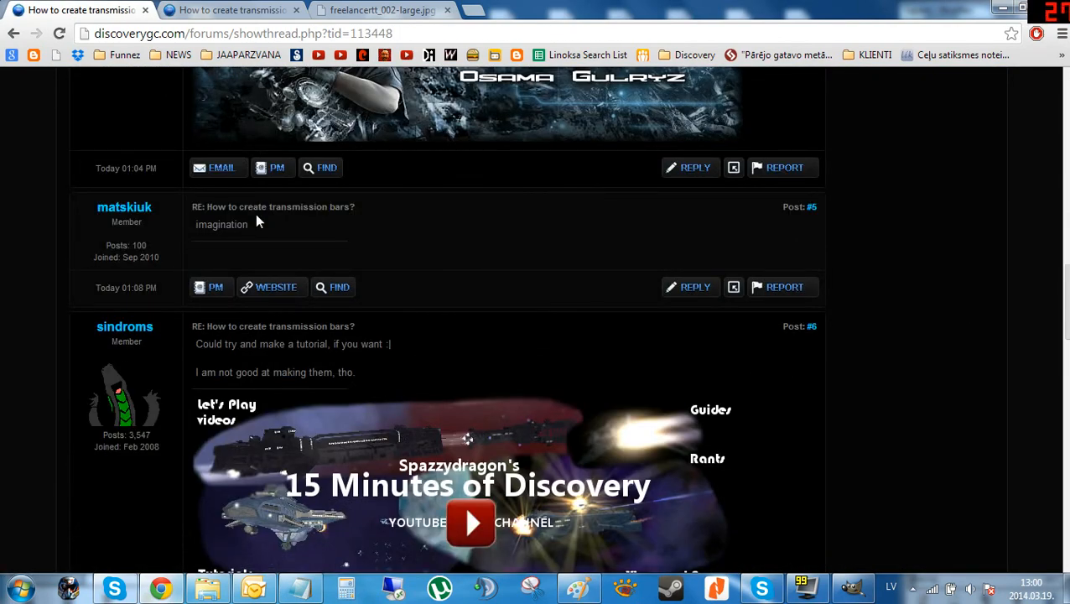
{"action": "left_click", "coordinate": [848, 586]}
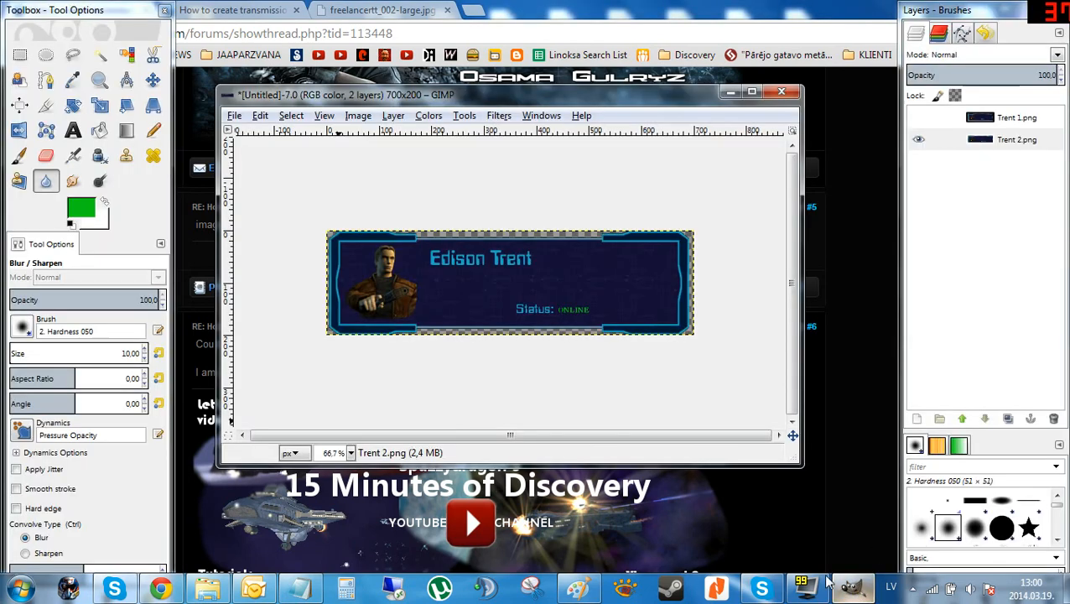